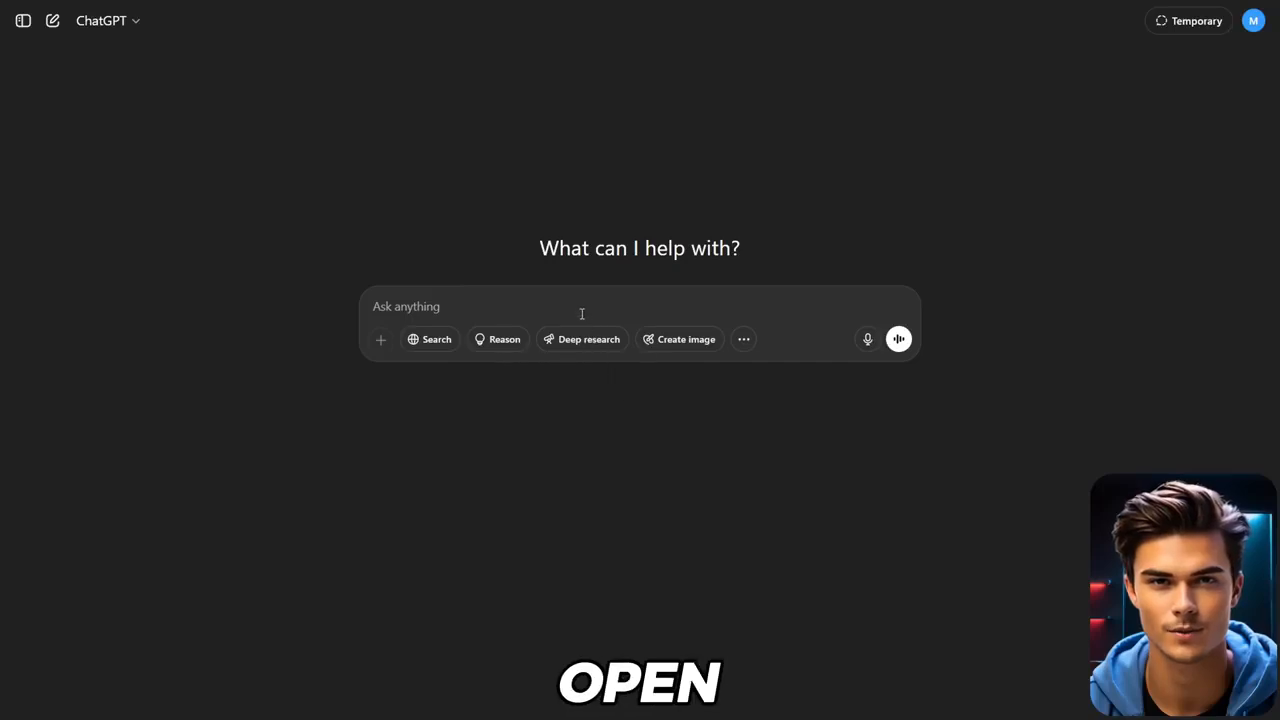
Ask ChatGPT for at least 10 original YouTube channel names inspired by "Wisdom in Folklores," "Living With Wisdom," and "Wise Of Matters"
{"action": "type", "text": "Based on the following example YouTube channel names: \"Wisdom in Folklores,\" \"Living With Wisdom,\" and \"Wise Of Matters\", generate a list of completely original YouTube channel name ideas in the same niche. The names should reflect themes like wisdom, folklore, life lessons, ancient knowledge, or thoughtful storytelling. Aim for names that sound memorable, meaningful, and brandable. Avoid copying the examples, but capture the same tone and essence. Give me a list of at least 10 strong, original name ideas."}
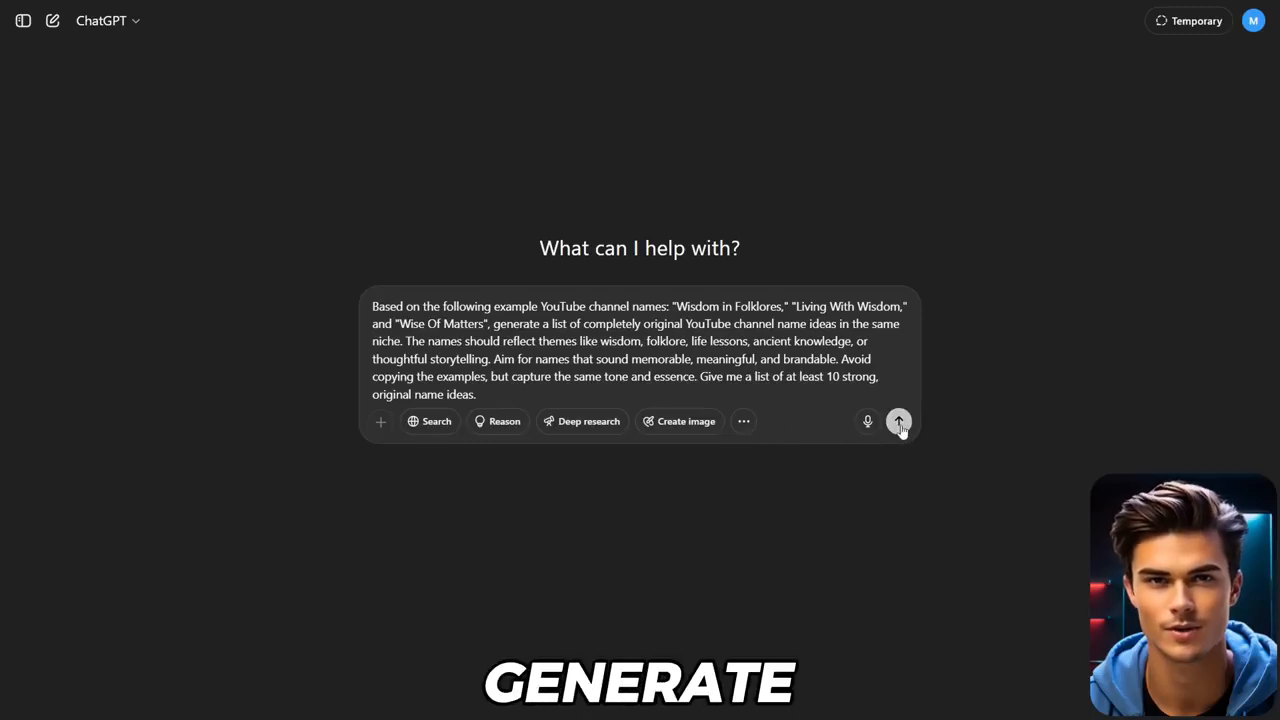
{"action": "left_click", "coordinate": [899, 422]}
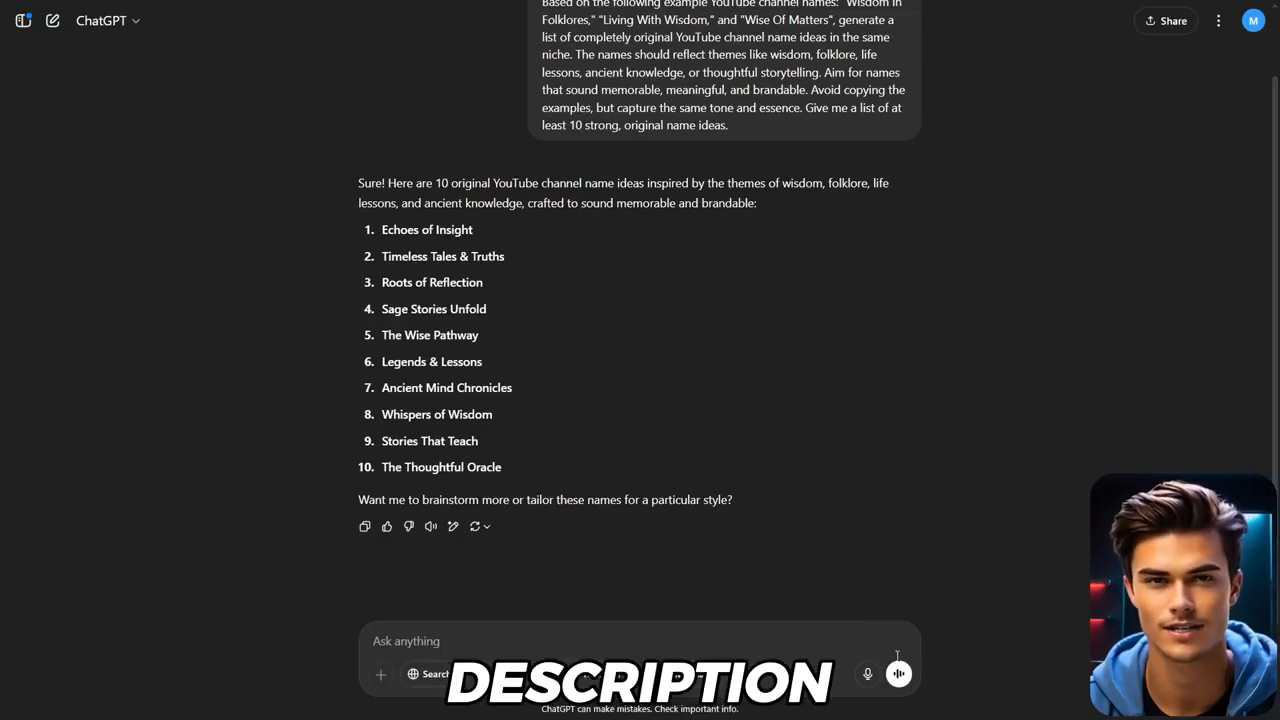
Request a unique, human-sounding channel description for the chosen channel name "Whispers of Wisdom", replacing the name placeholder in the prompt
{"action": "type", "text": "I've chosen the YouTube channel name: [INSERT CHANNEL NAME HERE]. Based on that name, write a unique, human sounding channel description. It should reflect a thoughtful, wise, and storytelling driven tone focusing on themes like wisdom, life lessons, folklore, or timeless insights. Make the description feel meaningful and inviting, as if the channel is guided by curiosity, reflection, and a desire to share deep truths or stories. Keep it original, not generic, and suitable for attracting viewers who enjoy thoughtful content."}
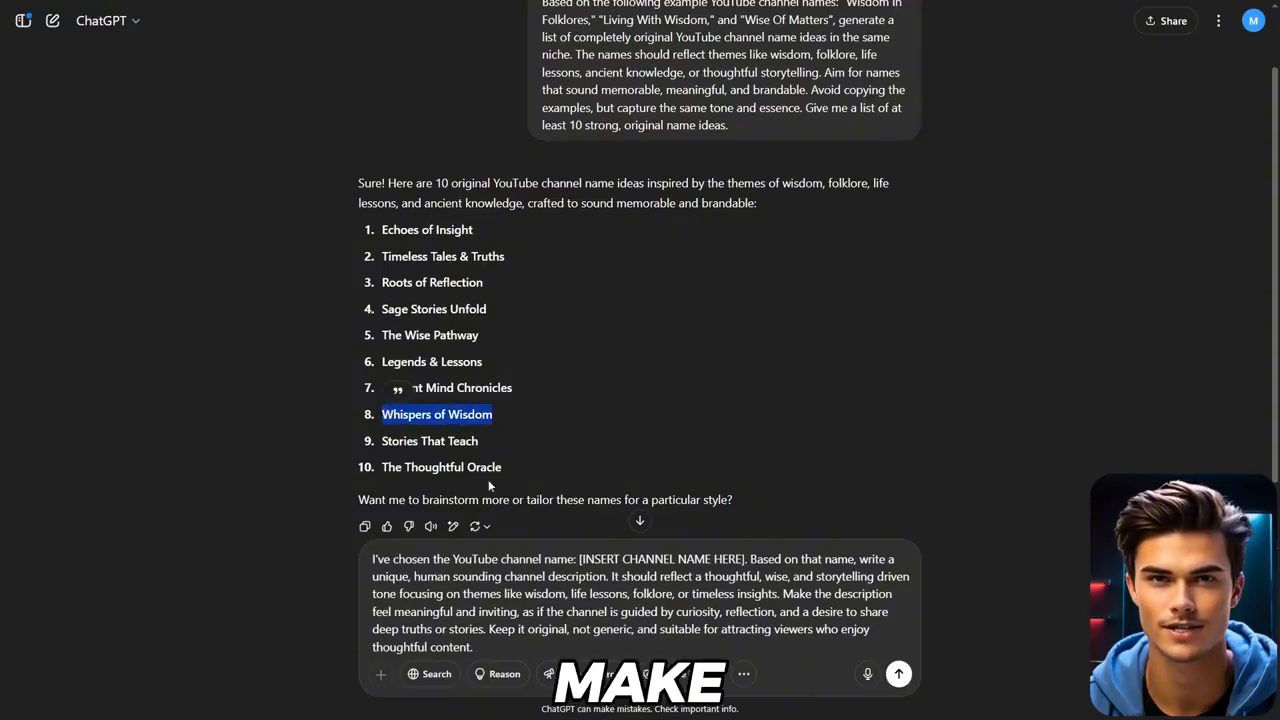
{"action": "left_click", "coordinate": [580, 559]}
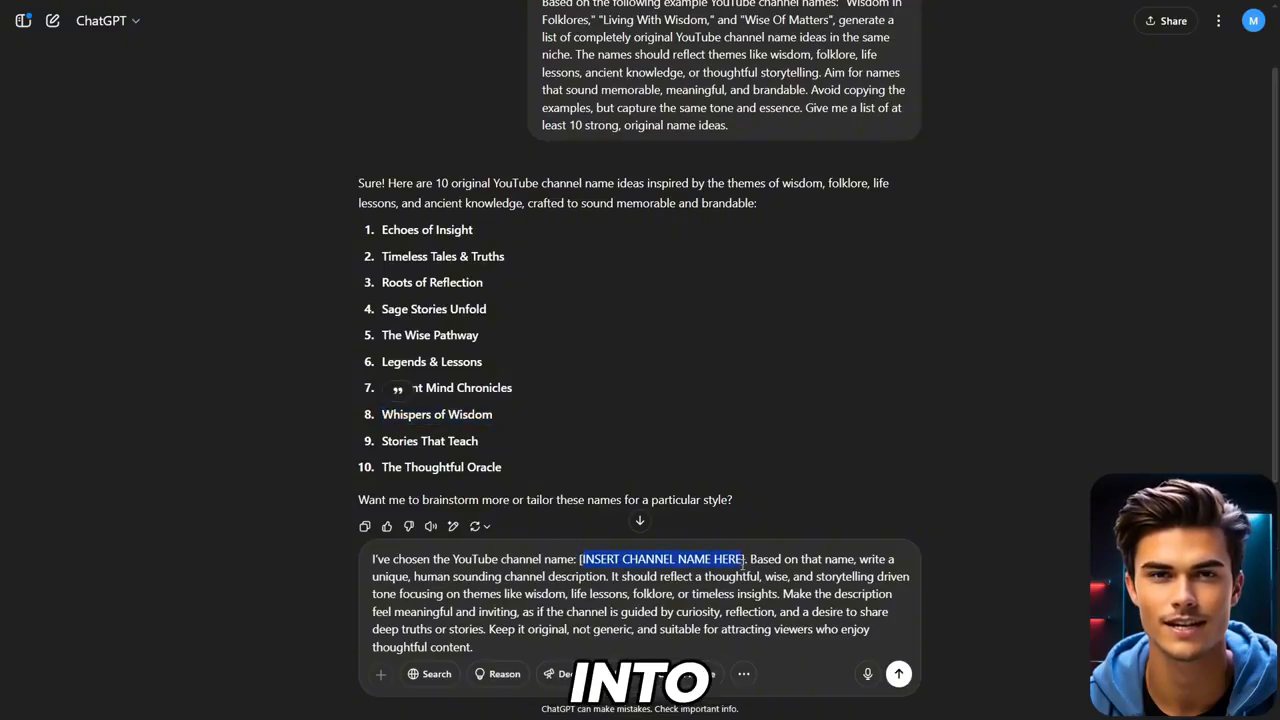
{"action": "type", "text": "Whispers of Wisdom"}
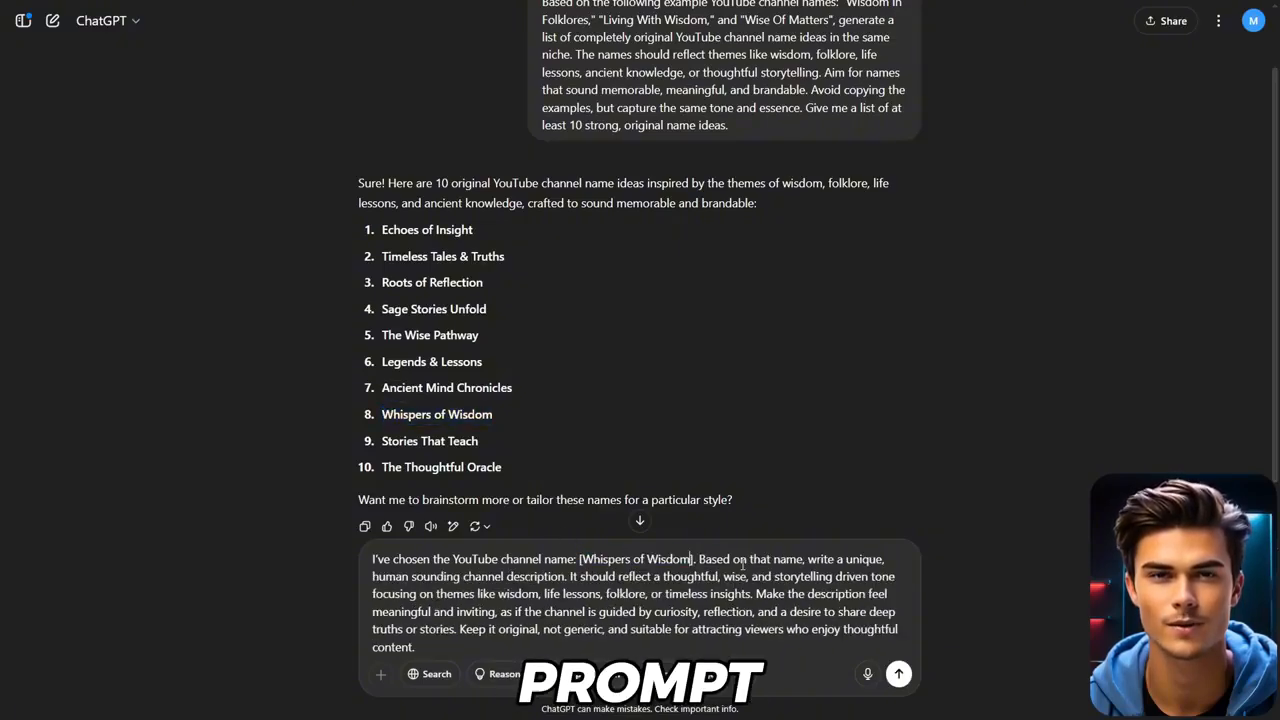
{"action": "left_click", "coordinate": [899, 674]}
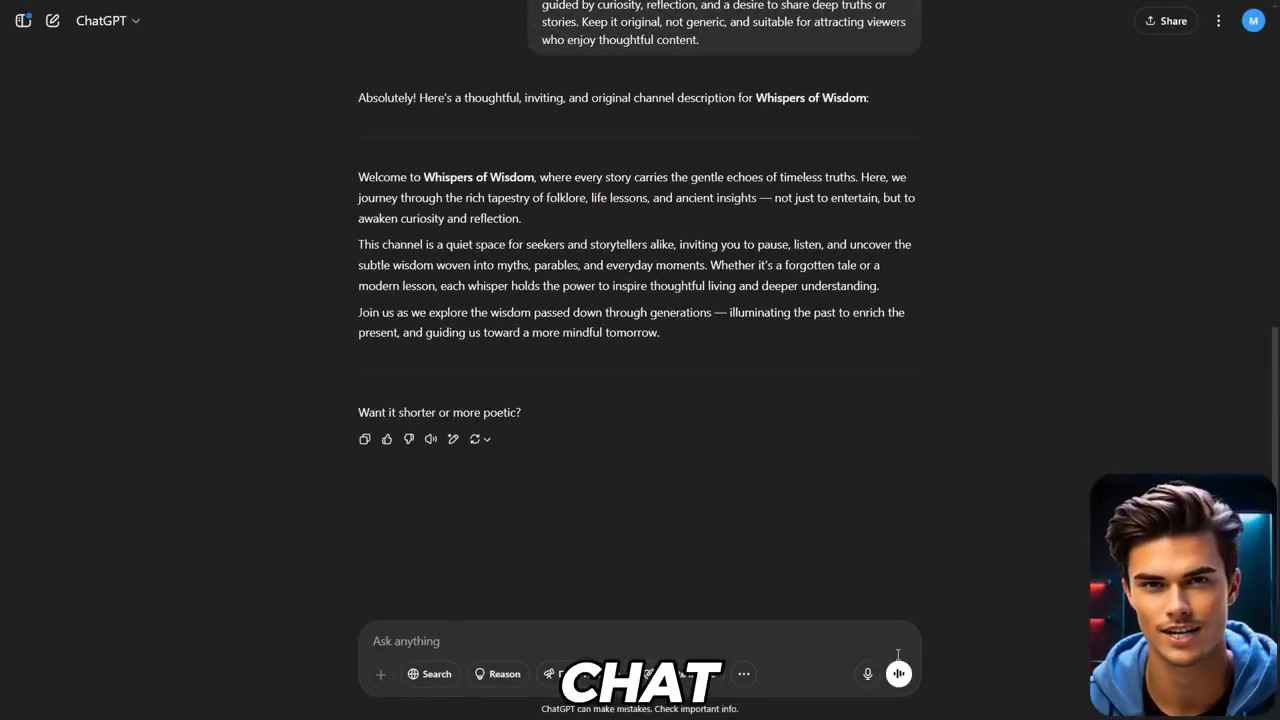
Request a detailed text-to-image prompt for a minimalist wisdom and folklore channel logo in deep green, brown, and gold
{"action": "type", "text": "Generate a detailed image prompt I can use in a text to image AI to create a logo for a YouTube channel in the wisdom, folklore, and life lessons niche. The design should feel thoughtful, timeless, and slightly mystical, using symbols like ancient trees, open books, owls, or scrolls. The style should be clean and symbolic, with earthy tones like deep green, brown, and gold. Keep it suitable for a minimalist logo or vector emblem design."}
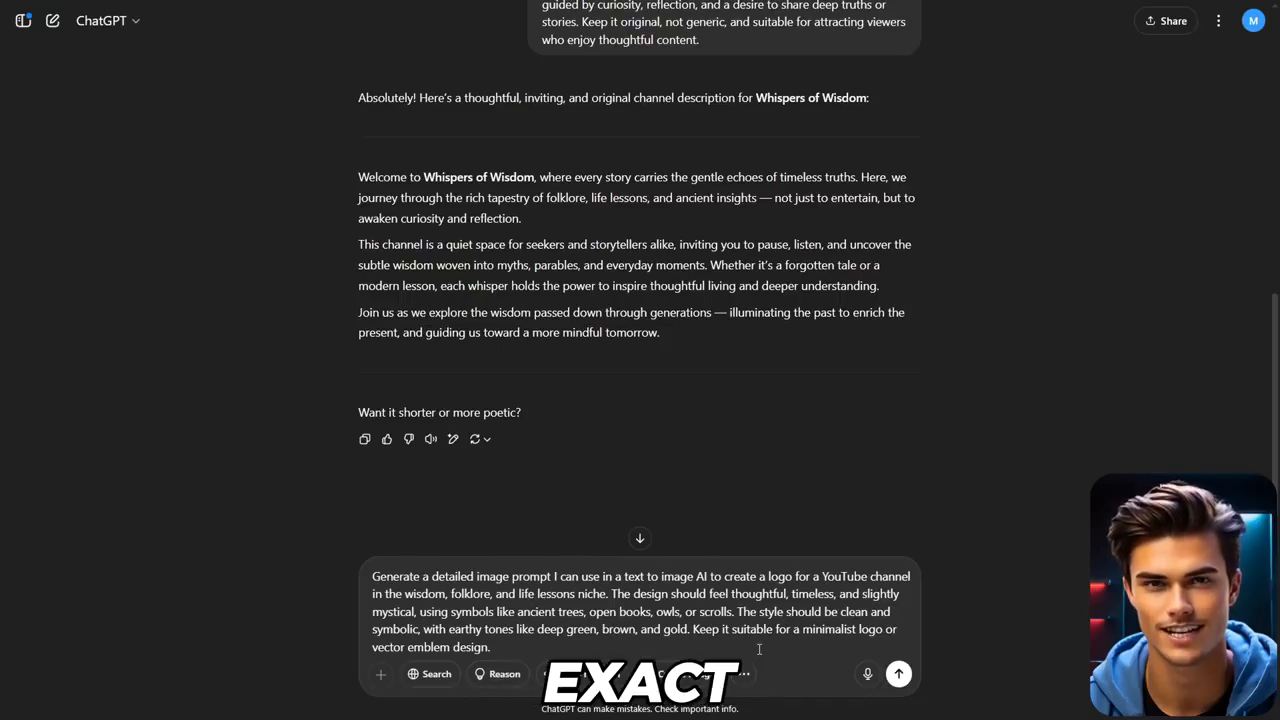
{"action": "left_click", "coordinate": [899, 675]}
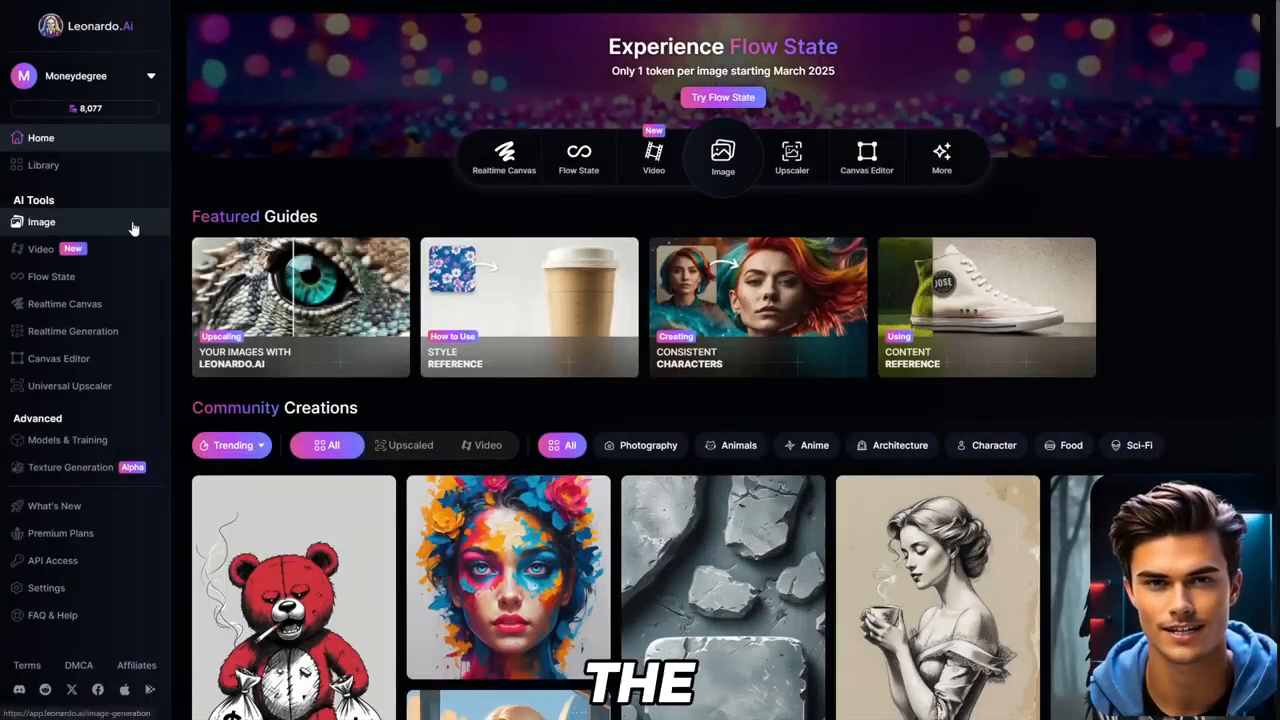
In Leonardo.Ai, set up image generation with the Phoenix 1.0 model and 1:1 image dimensions
{"action": "left_click", "coordinate": [132, 226]}
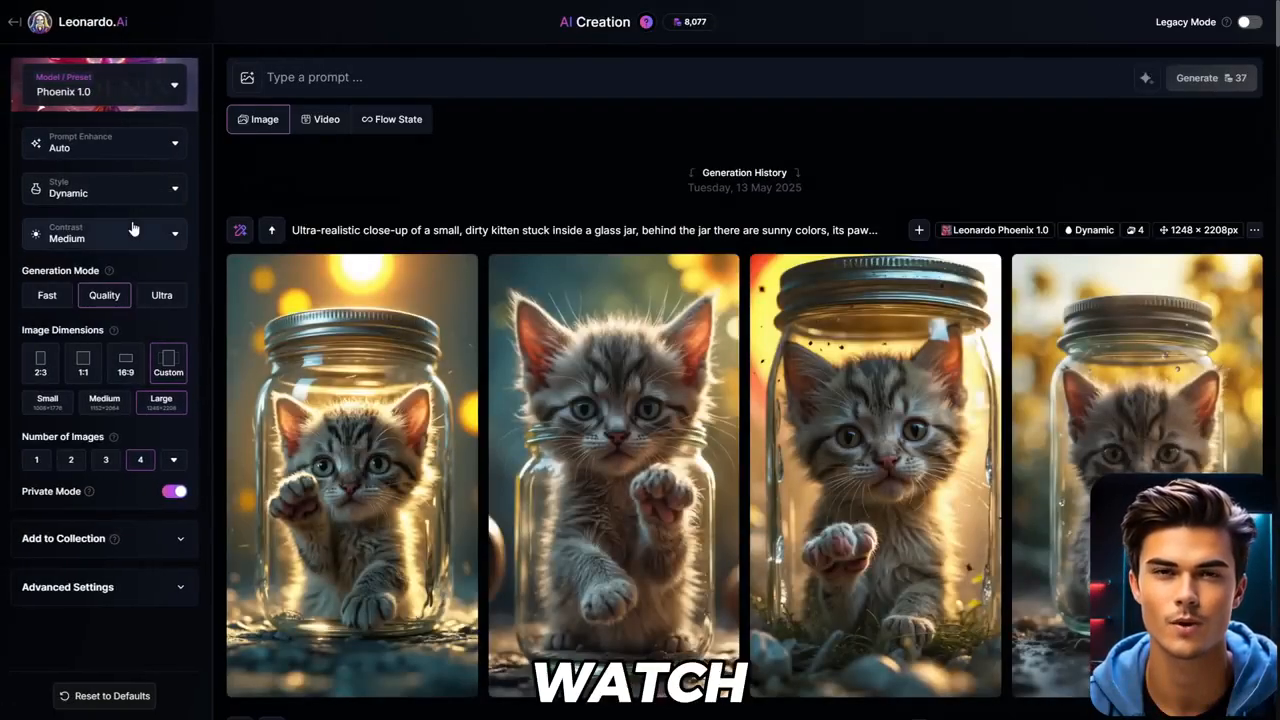
{"action": "left_click", "coordinate": [125, 92]}
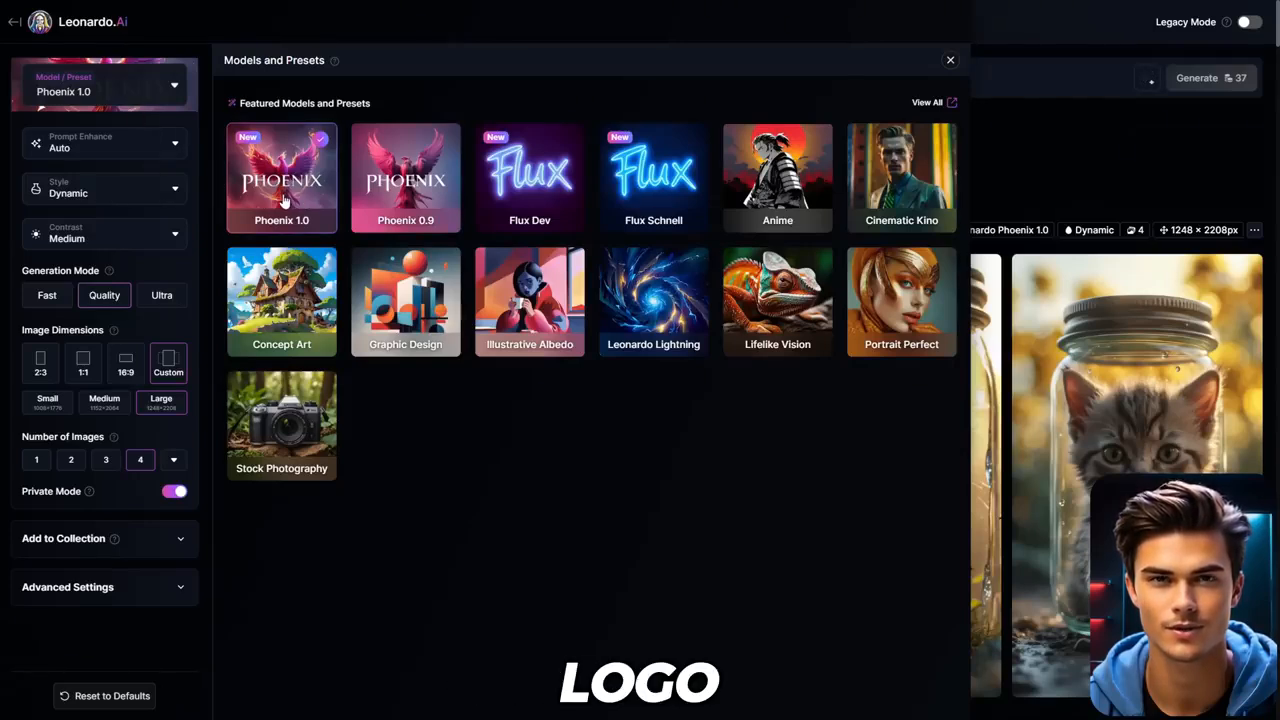
{"action": "left_click", "coordinate": [86, 362]}
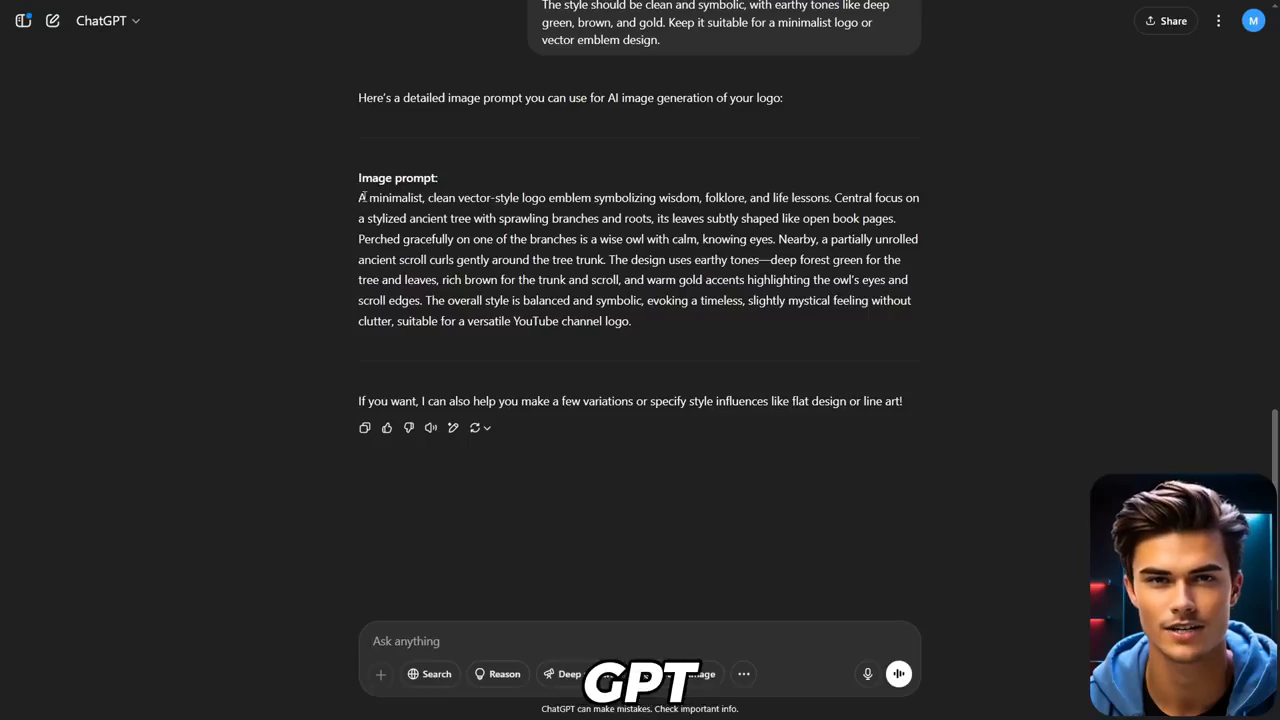
Copy the logo image prompt from ChatGPT into Leonardo.Ai and generate the logo images
{"action": "left_click_drag", "start_coordinate": [362, 197], "coordinate": [645, 320]}
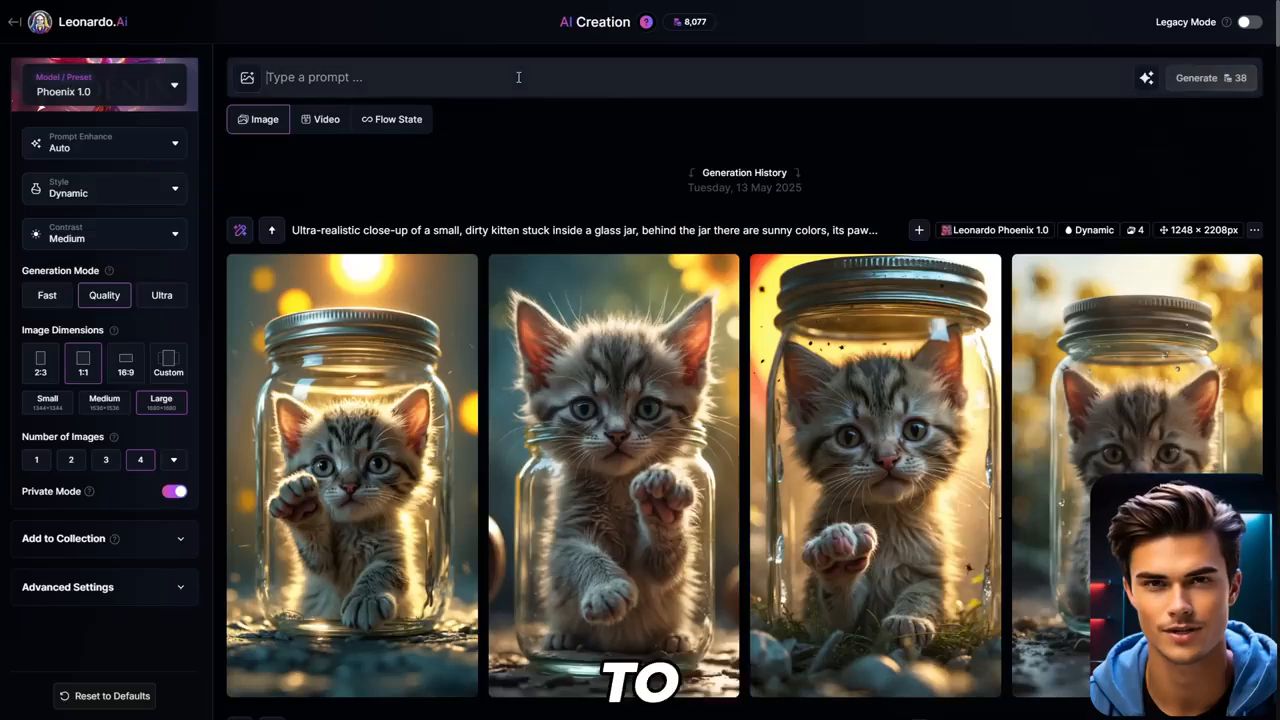
{"action": "type", "text": "A minimalist, clean vector-style logo emblem symbolizing wisdom, folklore, and life lessons. Central focus on a stylized ancient tree with sprawling branches and roots, its leaves subtly shaped like open book pages. Perched gracefully on one of the branches is a wise owl with calm, knowing eyes. Nearby, a partially unrolled ancient scroll curls gently around the tree trunk. The design uses earthy tones—deep forest green for the tree and leaves, rich brown for the trunk and scroll, and warm gold accents highlighting the owl's eyes and scroll edges. The overall style is balanced and symbolic, evoking a timeless, slightly mystical feeling without clutter, suitable for a versatile YouTube channel logo."}
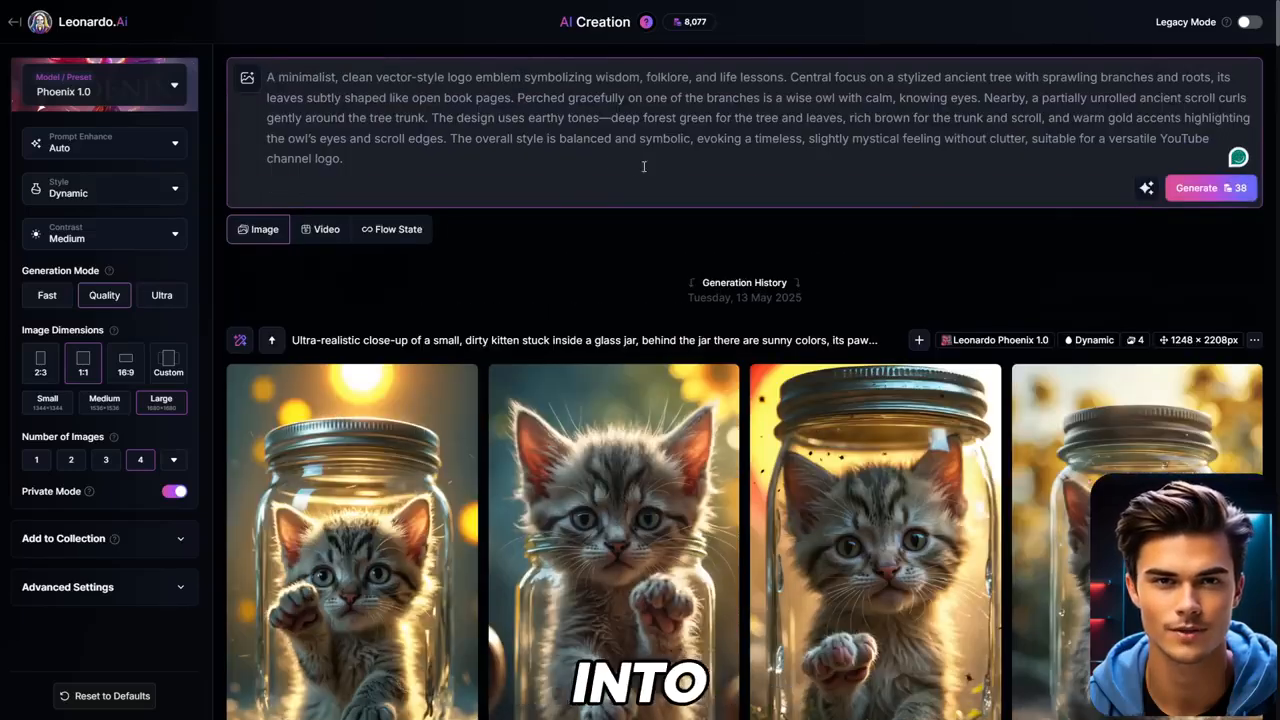
{"action": "left_click", "coordinate": [1228, 192]}
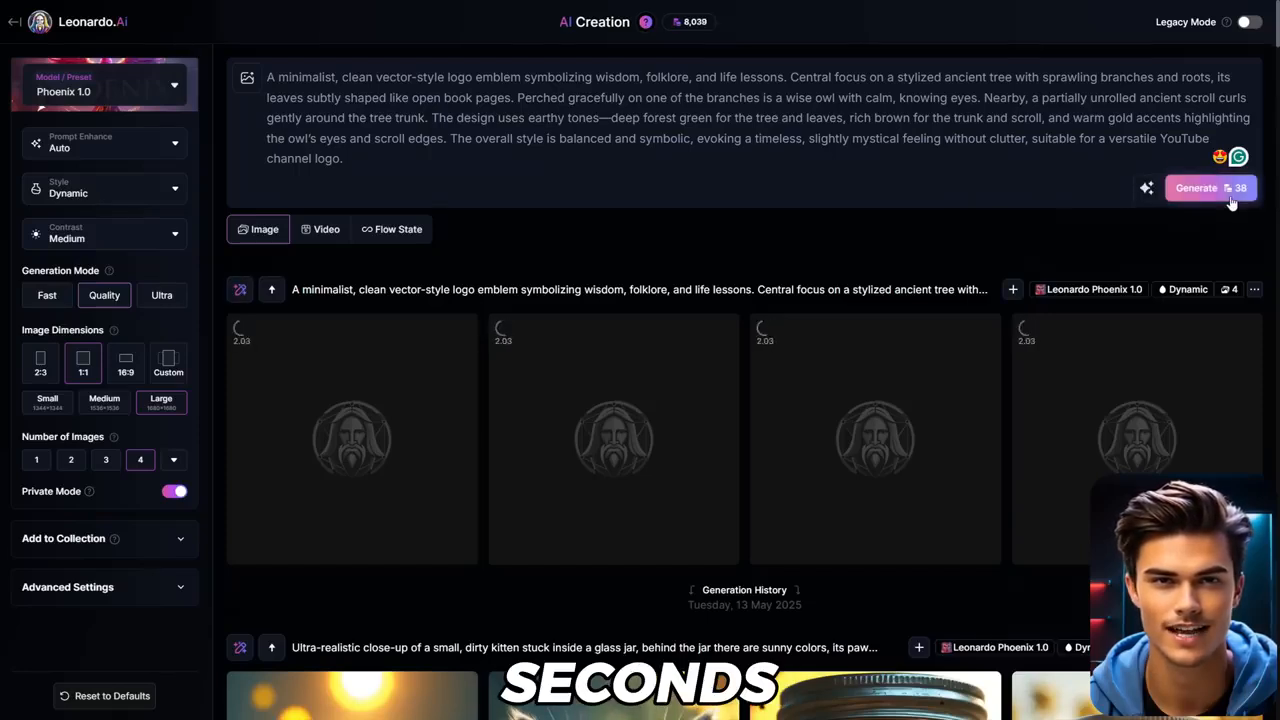
Open the fourth generated logo, the tree with a white owl and scrolls
{"action": "scroll", "coordinate": [1220, 260], "scroll_direction": "down", "scroll_amount": 2}
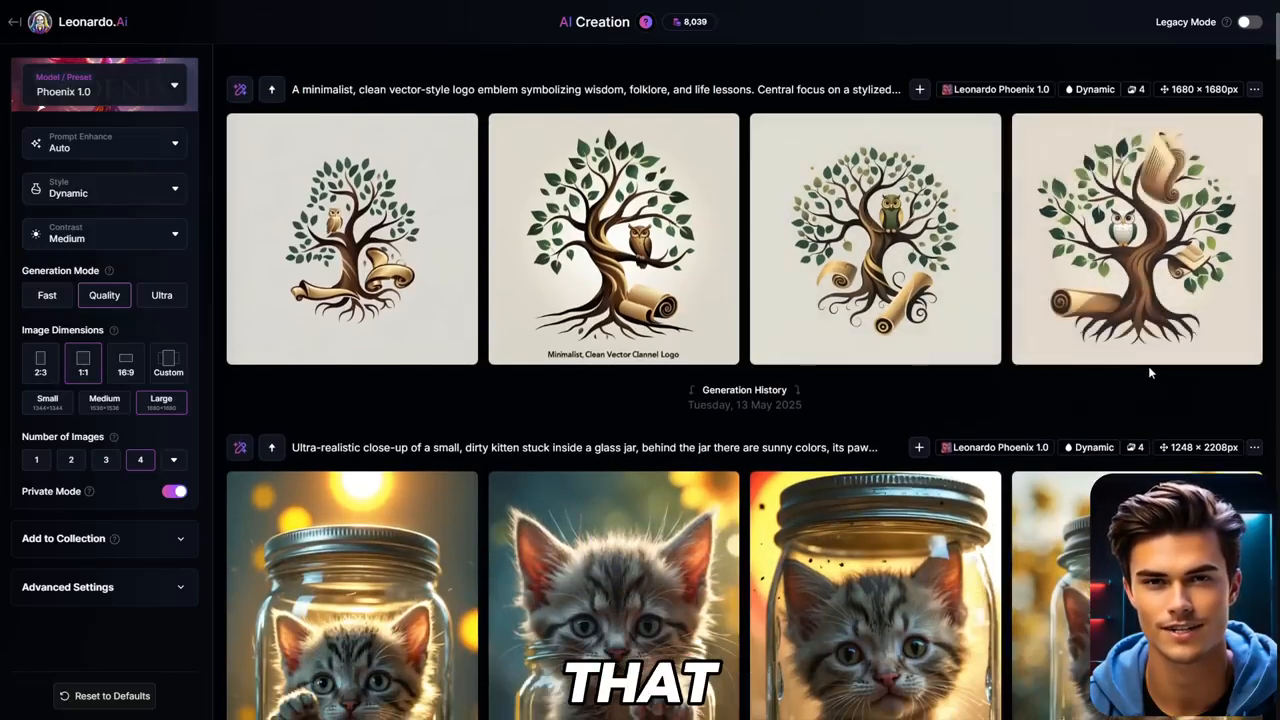
{"action": "mouse_move", "coordinate": [1156, 302]}
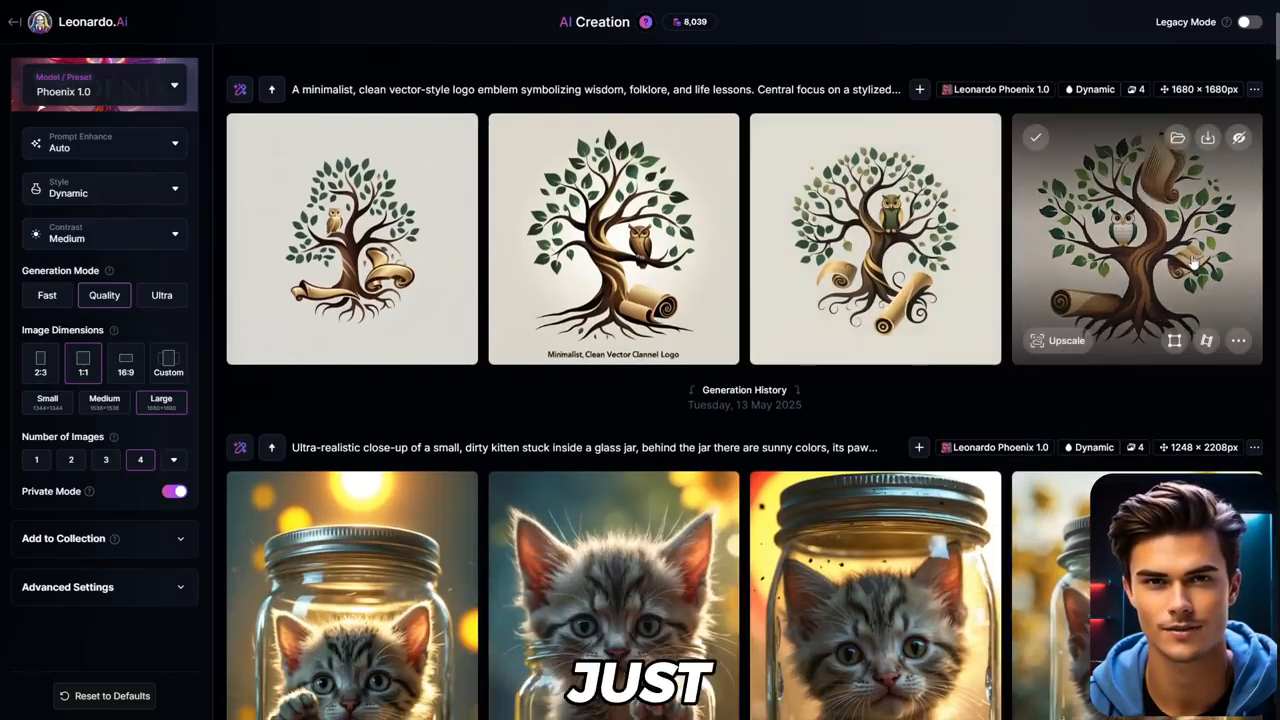
{"action": "left_click", "coordinate": [1193, 261]}
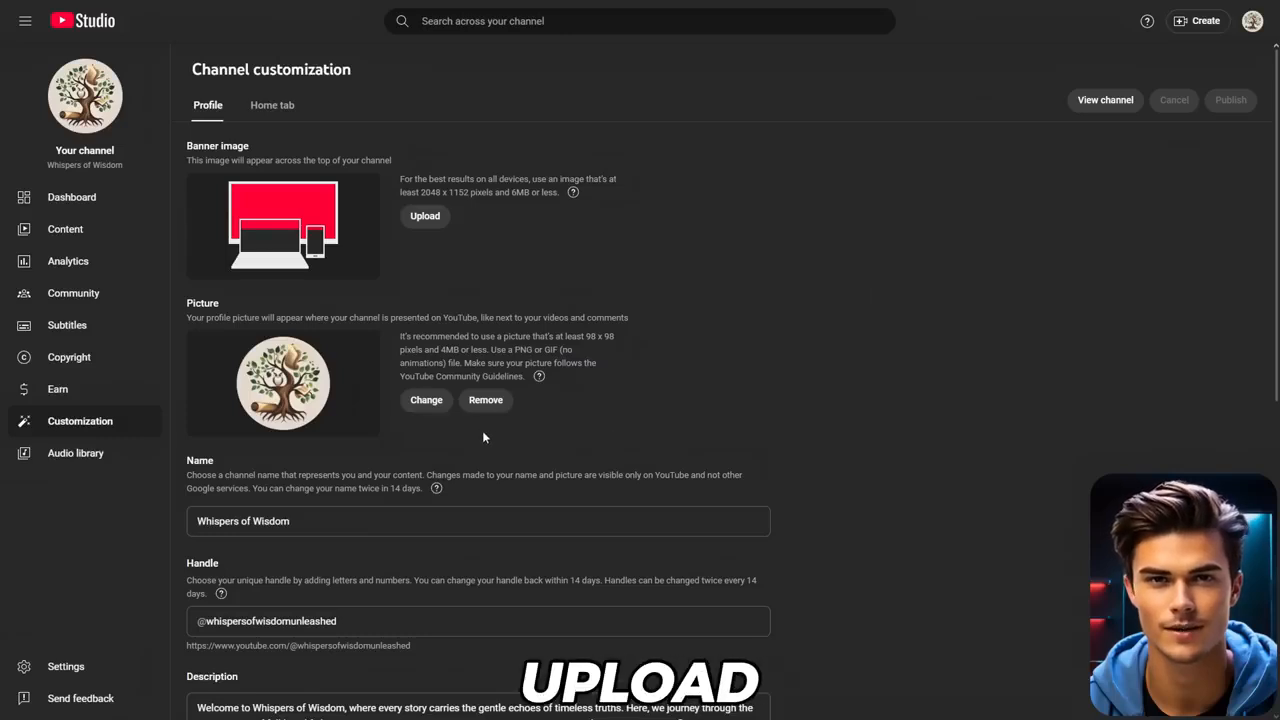
{"action": "scroll", "coordinate": [482, 437], "scroll_direction": "down", "scroll_amount": 2}
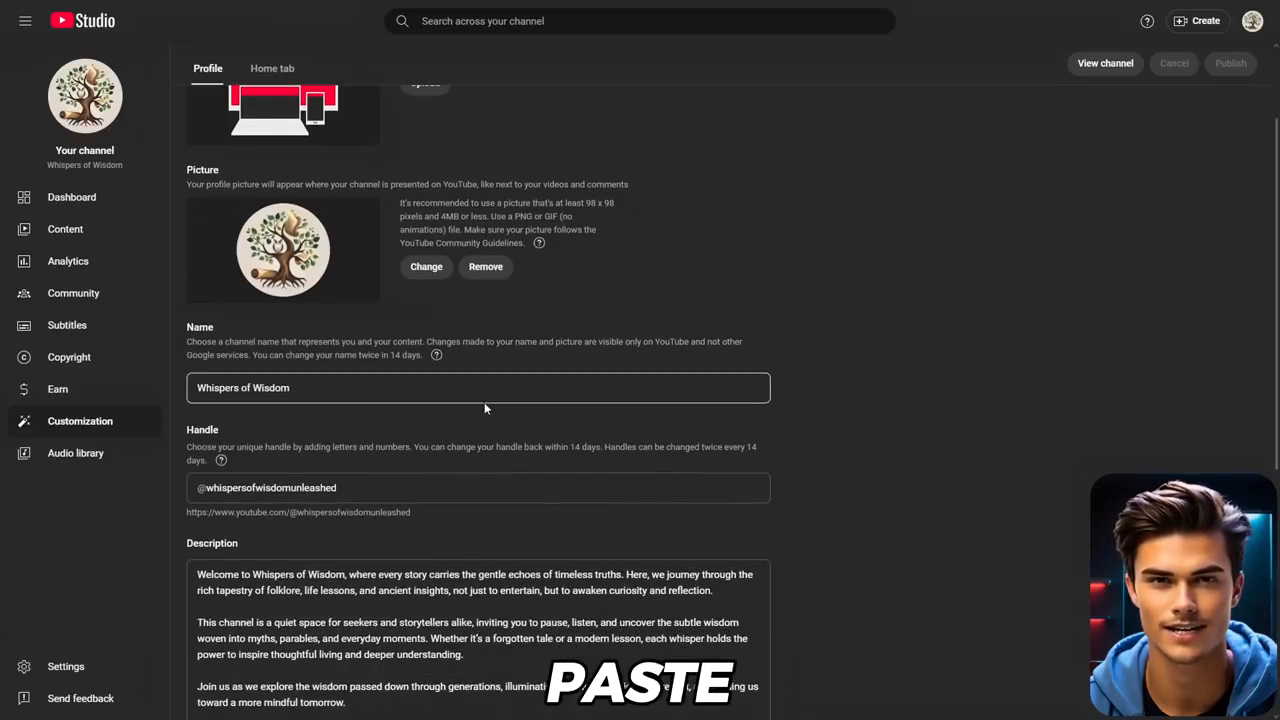
{"action": "scroll", "coordinate": [480, 401], "scroll_direction": "down", "scroll_amount": 5}
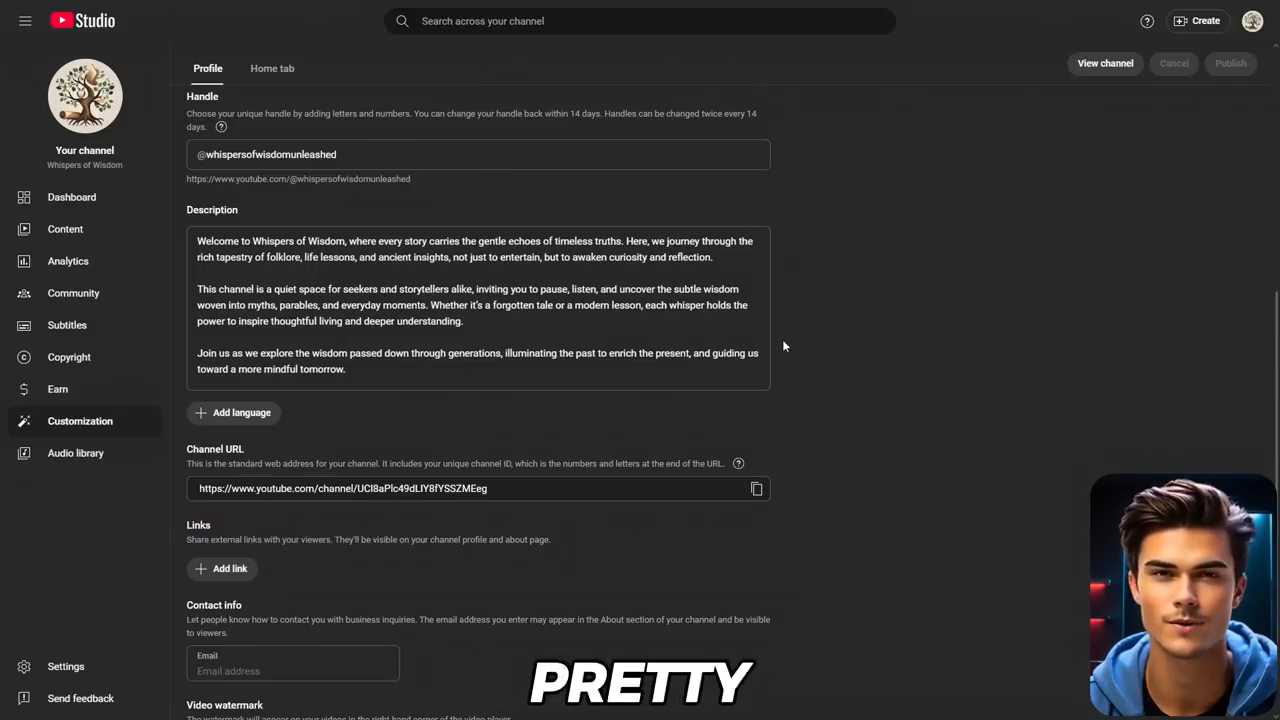
{"action": "scroll", "coordinate": [828, 480], "scroll_direction": "up", "scroll_amount": 6}
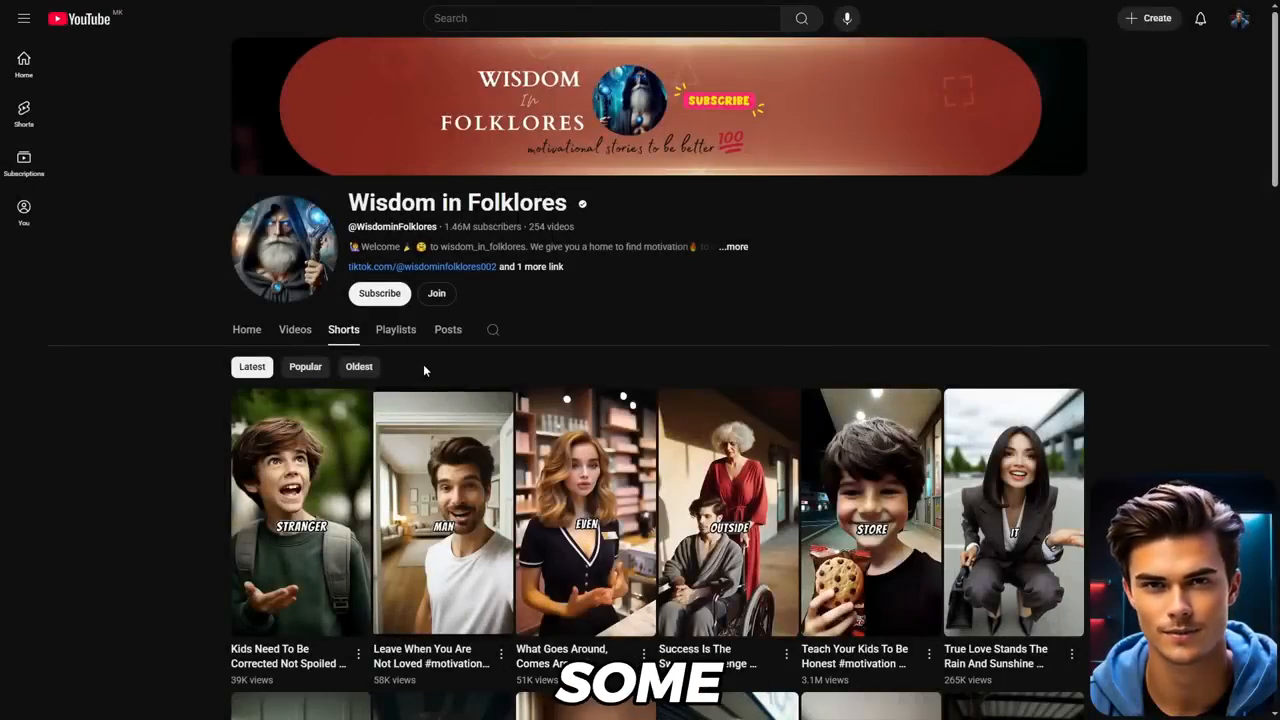
Sort the Wisdom in Folklores channel's Shorts by popularity and open the first one, "Everyone Needs A Big Brother."
{"action": "left_click", "coordinate": [318, 367]}
{"action": "scroll", "coordinate": [216, 440], "scroll_direction": "down", "scroll_amount": 2}
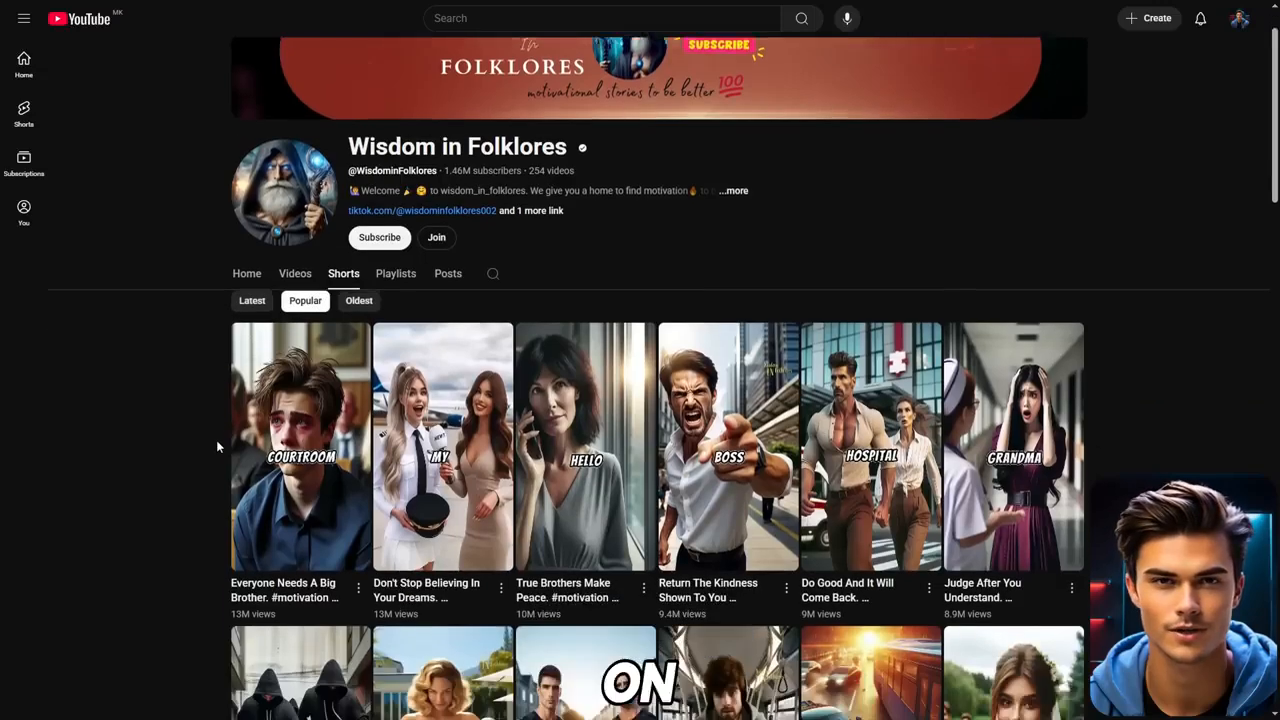
{"action": "left_click", "coordinate": [295, 416]}
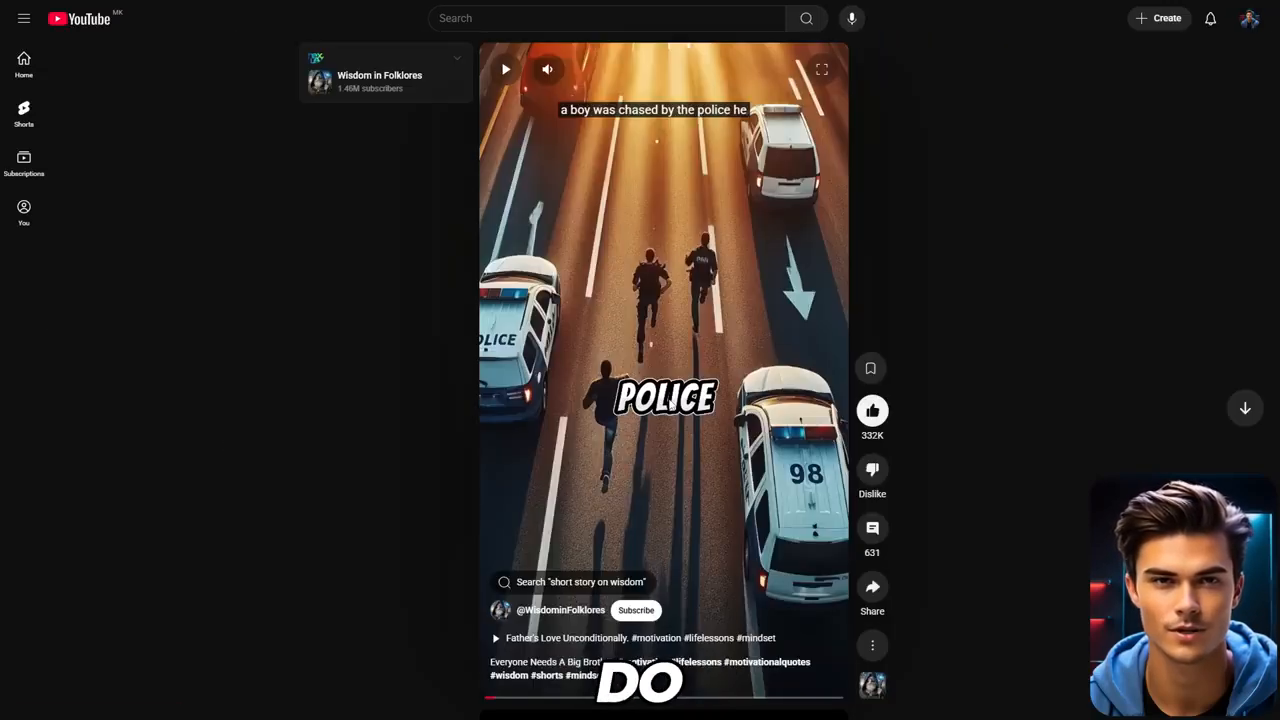
Copy the Short's share link and generate its transcript with Tactiq's YouTube Transcript Generator
{"action": "left_click", "coordinate": [869, 587]}
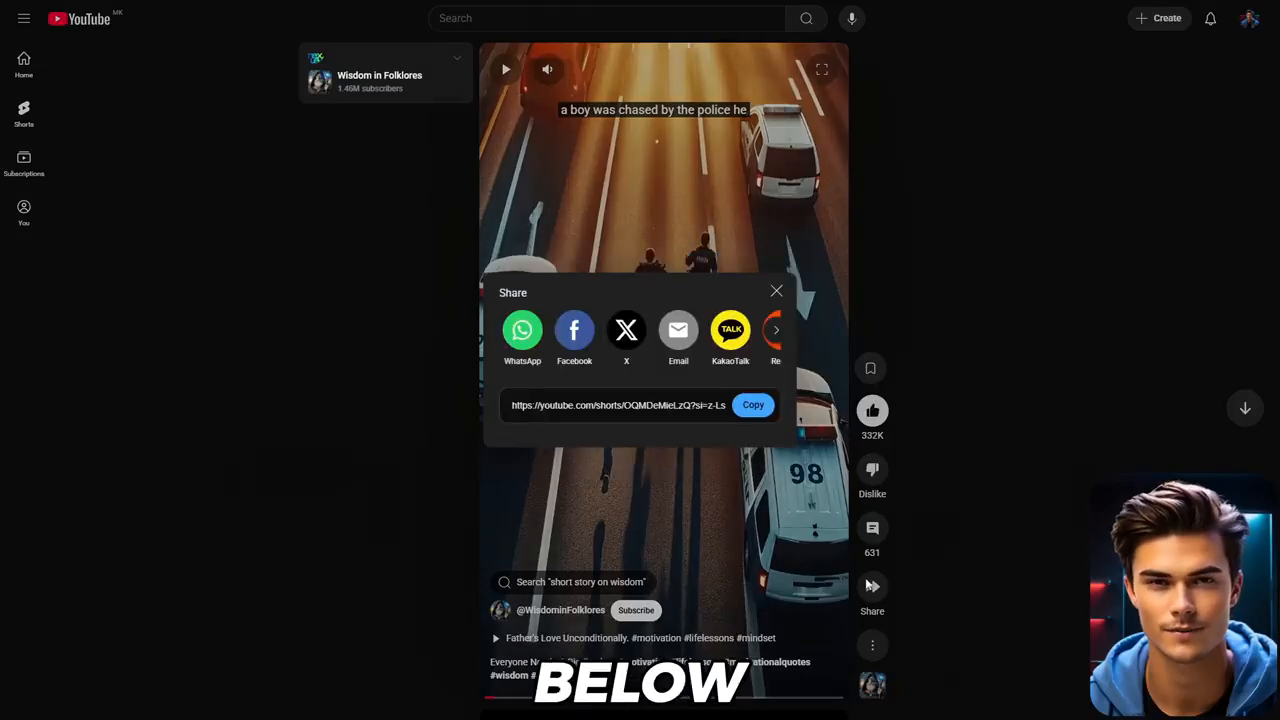
{"action": "left_click", "coordinate": [753, 406]}
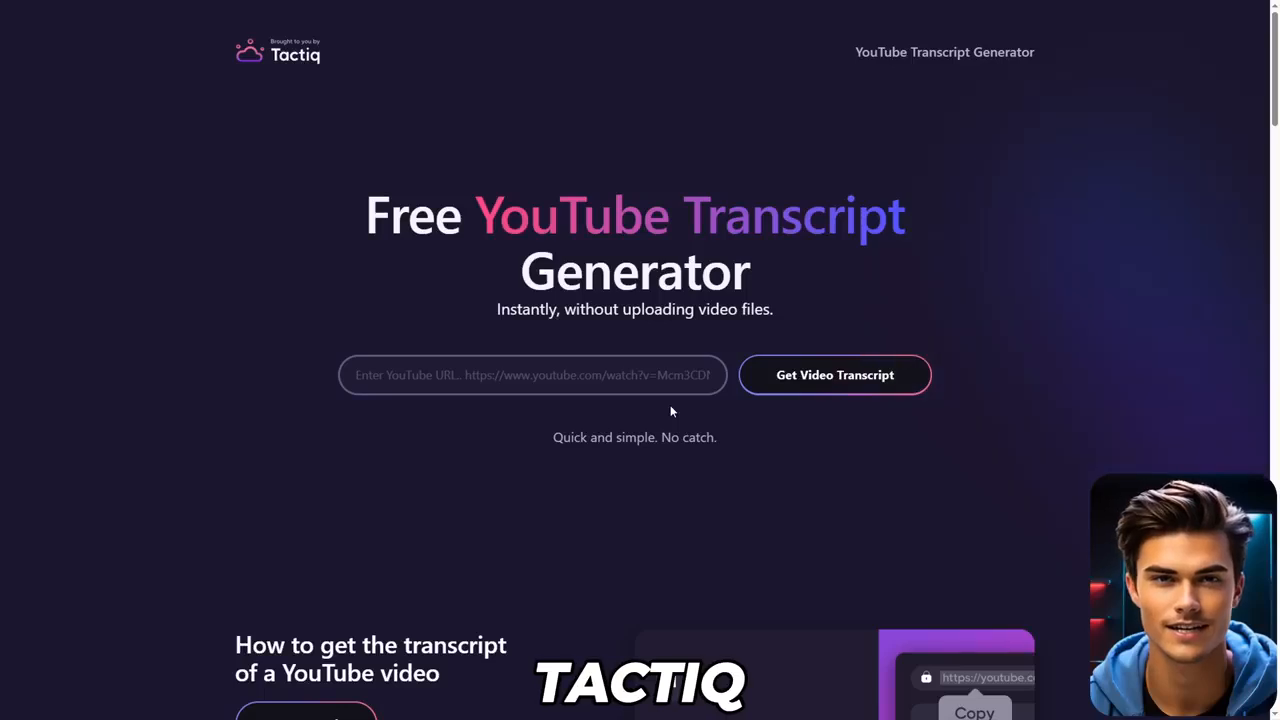
{"action": "left_click", "coordinate": [645, 386]}
{"action": "key", "text": "ctrl+v"}
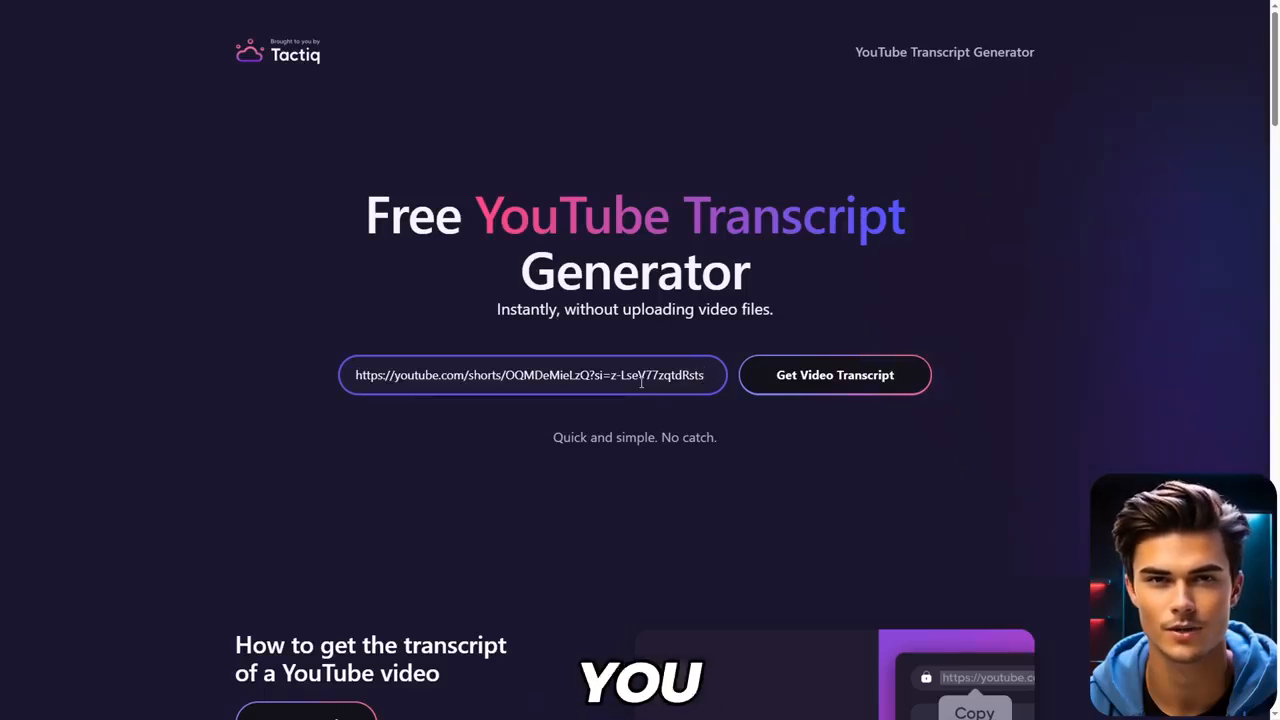
{"action": "left_click", "coordinate": [835, 394]}
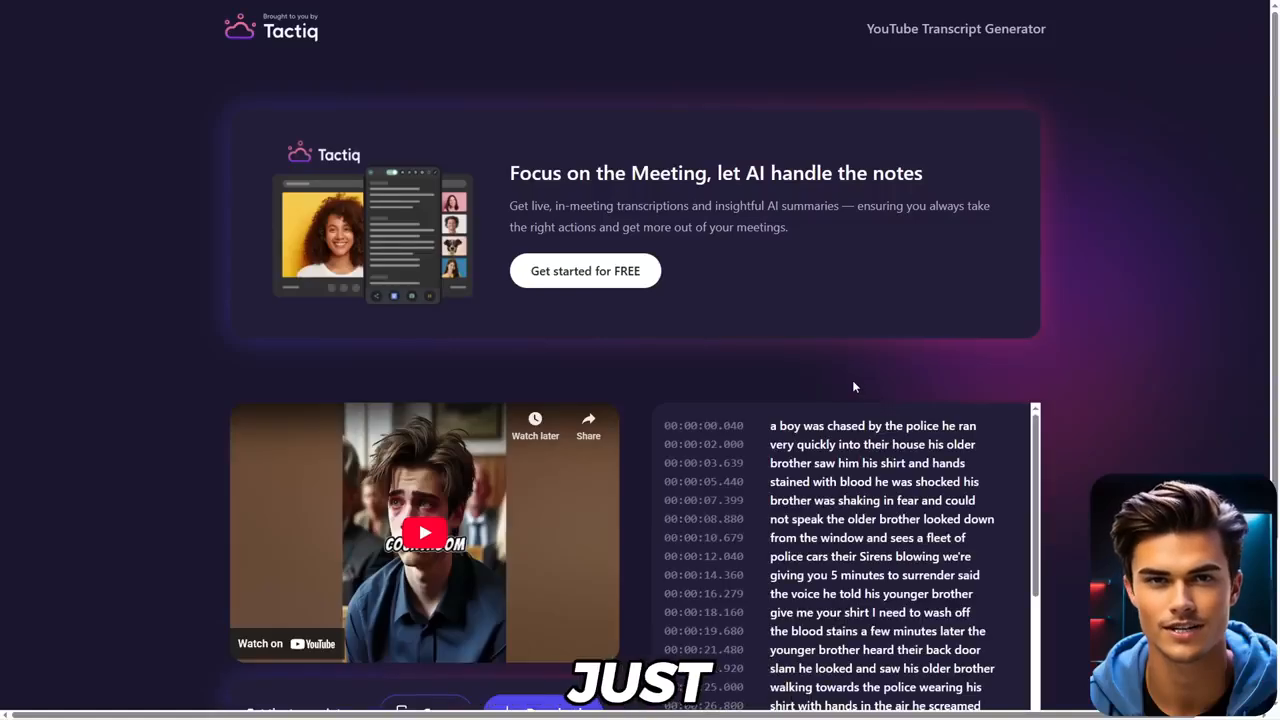
Transfer the full Tactiq transcript into a new ChatGPT prompt and delete the header lines above the first timestamp
{"action": "scroll", "coordinate": [1100, 405], "scroll_direction": "down", "scroll_amount": 2}
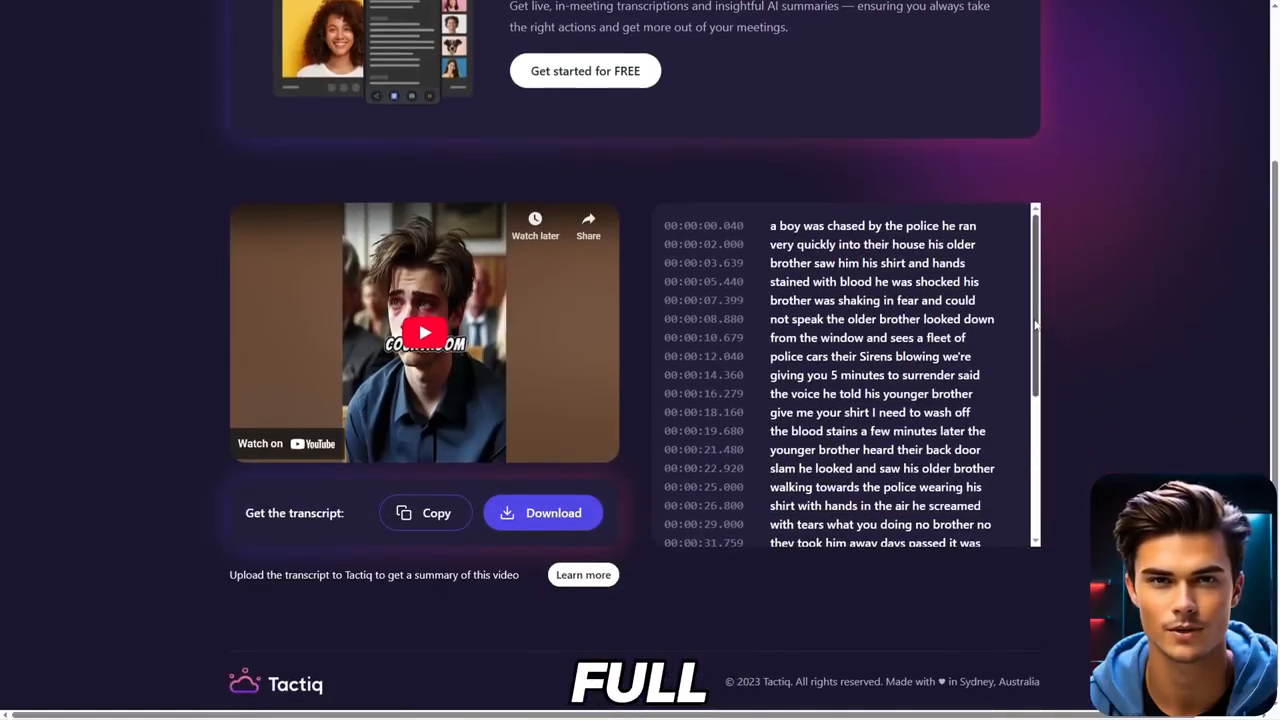
{"action": "mouse_move", "coordinate": [1038, 325]}
{"action": "left_mouse_down"}
{"action": "mouse_move", "coordinate": [1044, 494]}
{"action": "mouse_move", "coordinate": [1040, 314]}
{"action": "left_mouse_up"}
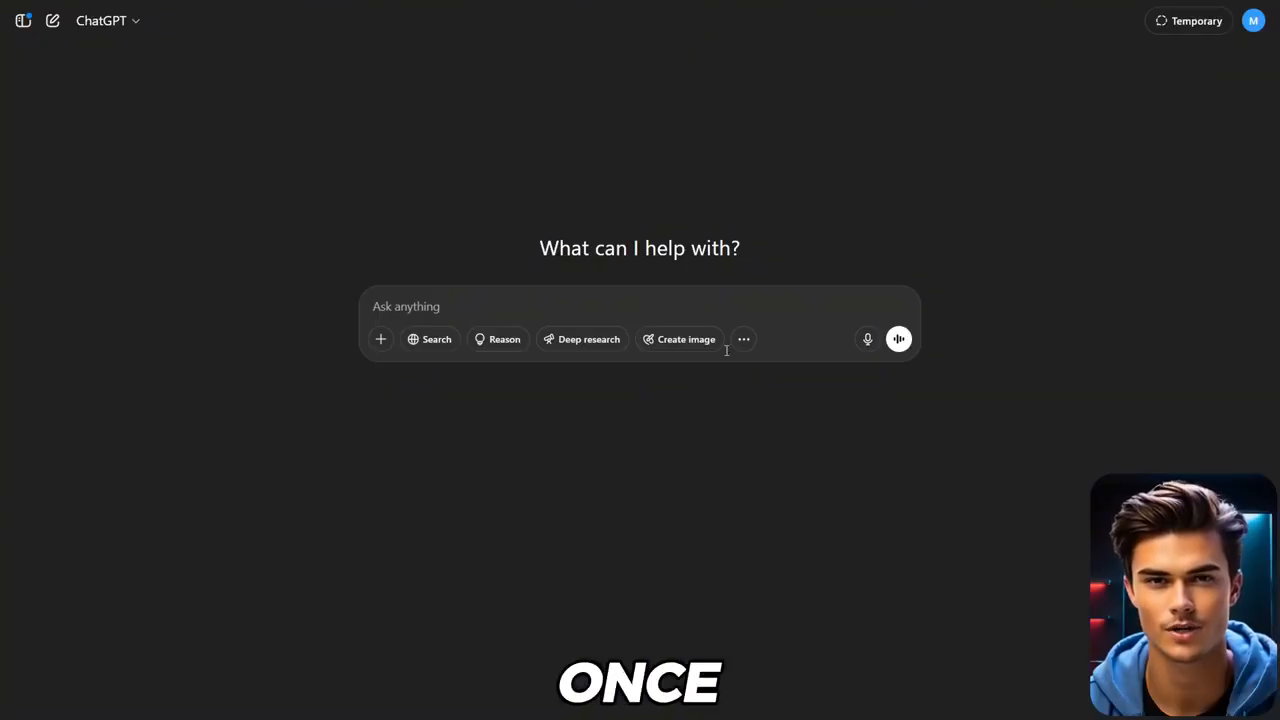
{"action": "left_click", "coordinate": [703, 311]}
{"action": "key", "text": "ctrl+v"}
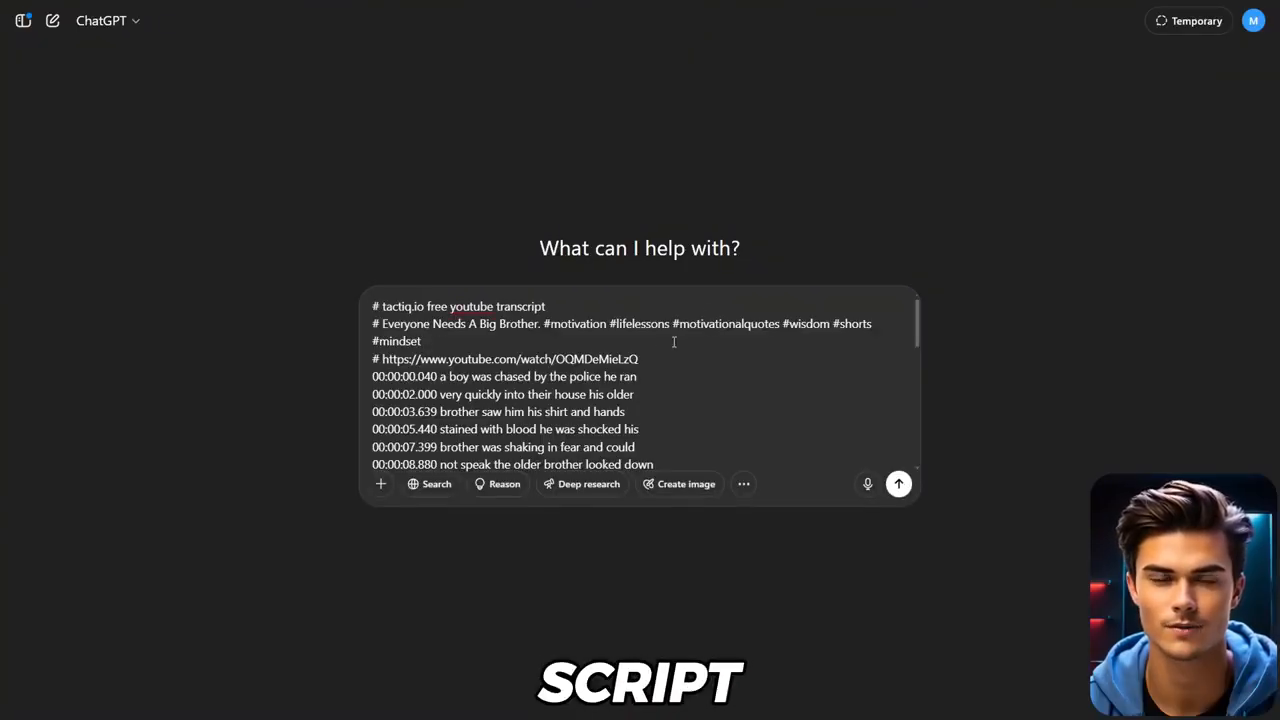
{"action": "left_click_drag", "start_coordinate": [638, 358], "coordinate": [372, 307]}
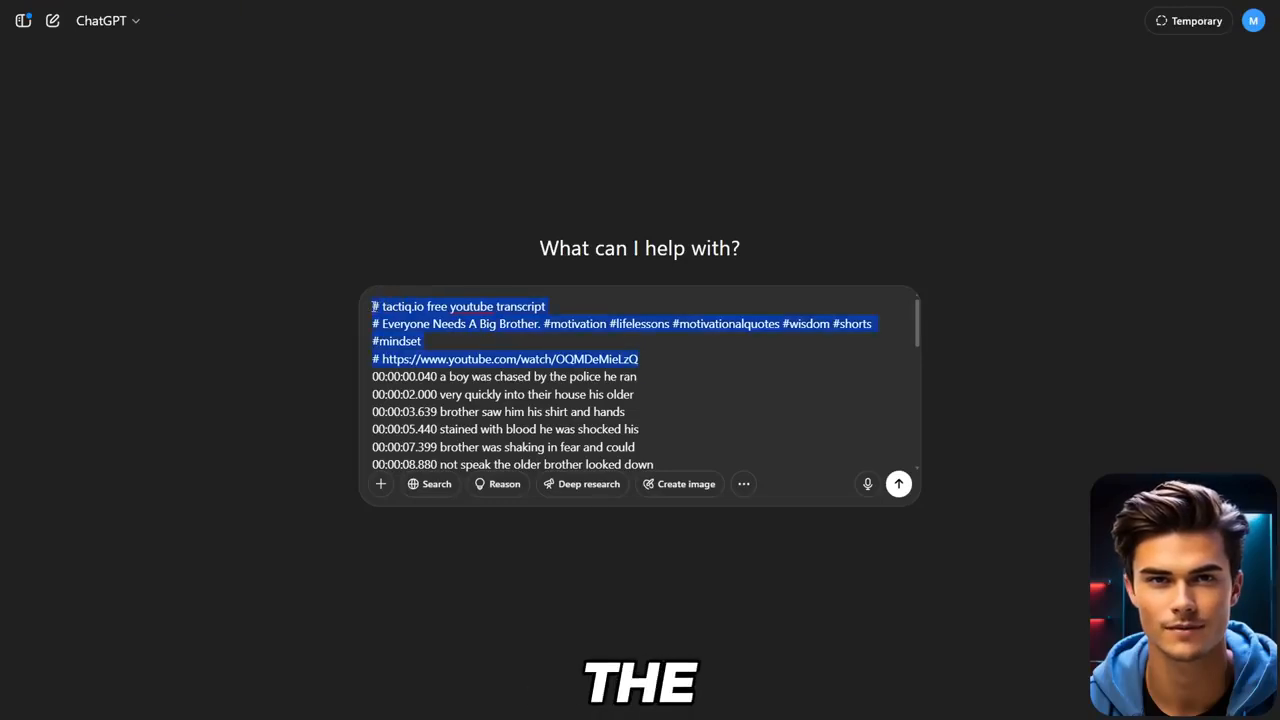
{"action": "key", "text": "BackSpace"}
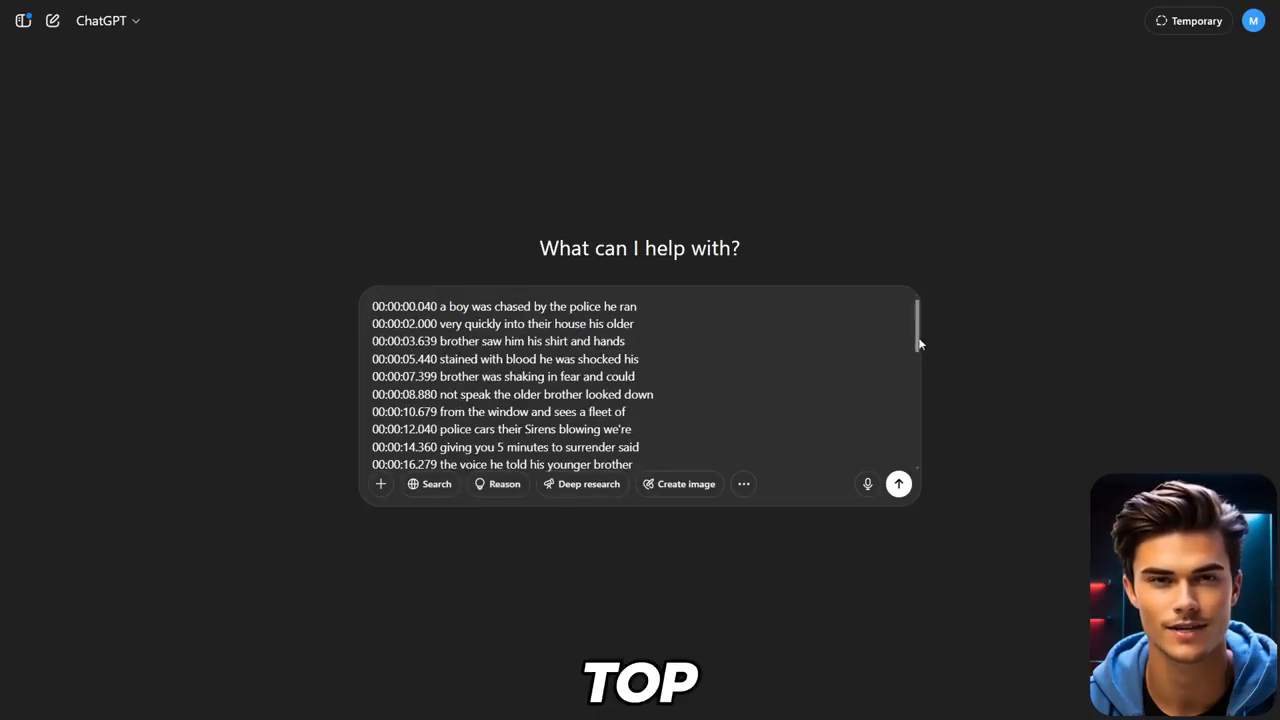
Add the instruction "Remove the timestamps" below the transcript and submit the prompt
{"action": "scroll", "coordinate": [920, 344], "scroll_direction": "down", "scroll_amount": 5}
{"action": "scroll", "coordinate": [729, 457], "scroll_direction": "up", "scroll_amount": 5}
{"action": "scroll", "coordinate": [668, 463], "scroll_direction": "down", "scroll_amount": 5}
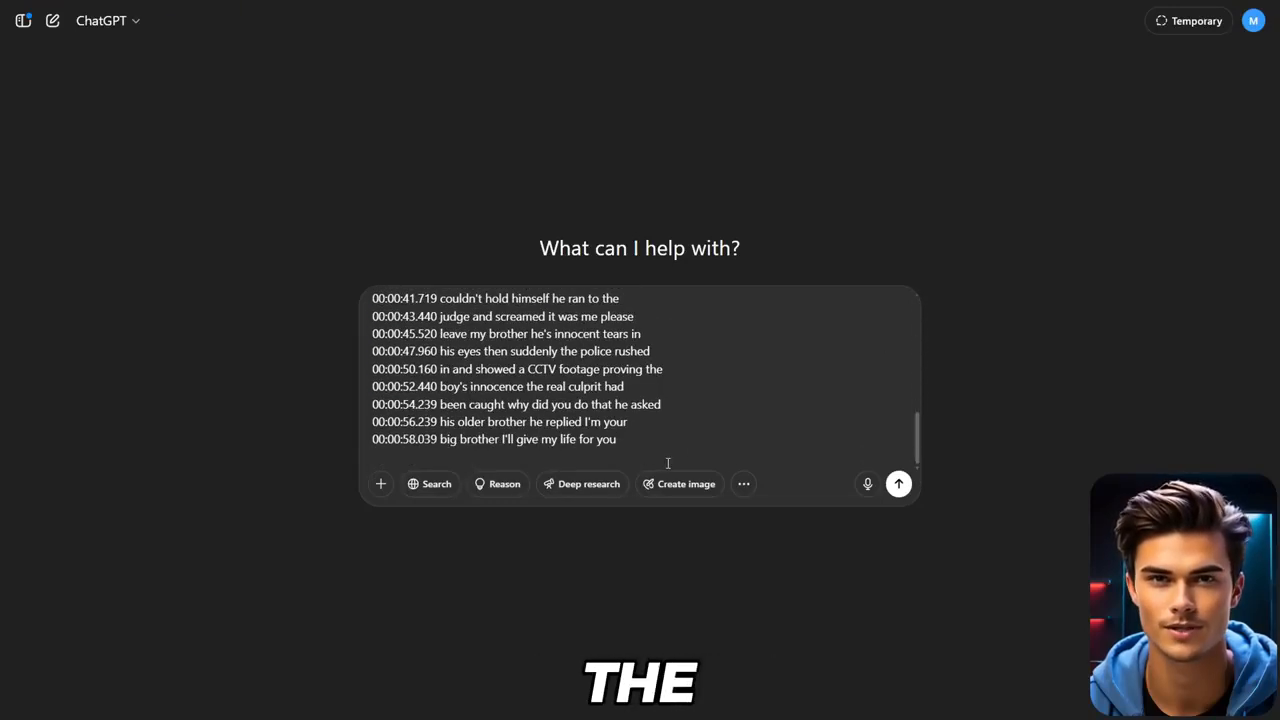
{"action": "left_click", "coordinate": [663, 460]}
{"action": "key", "text": "shift+Return"}
{"action": "key", "text": "shift+Return"}
{"action": "type", "text": "Remove"}
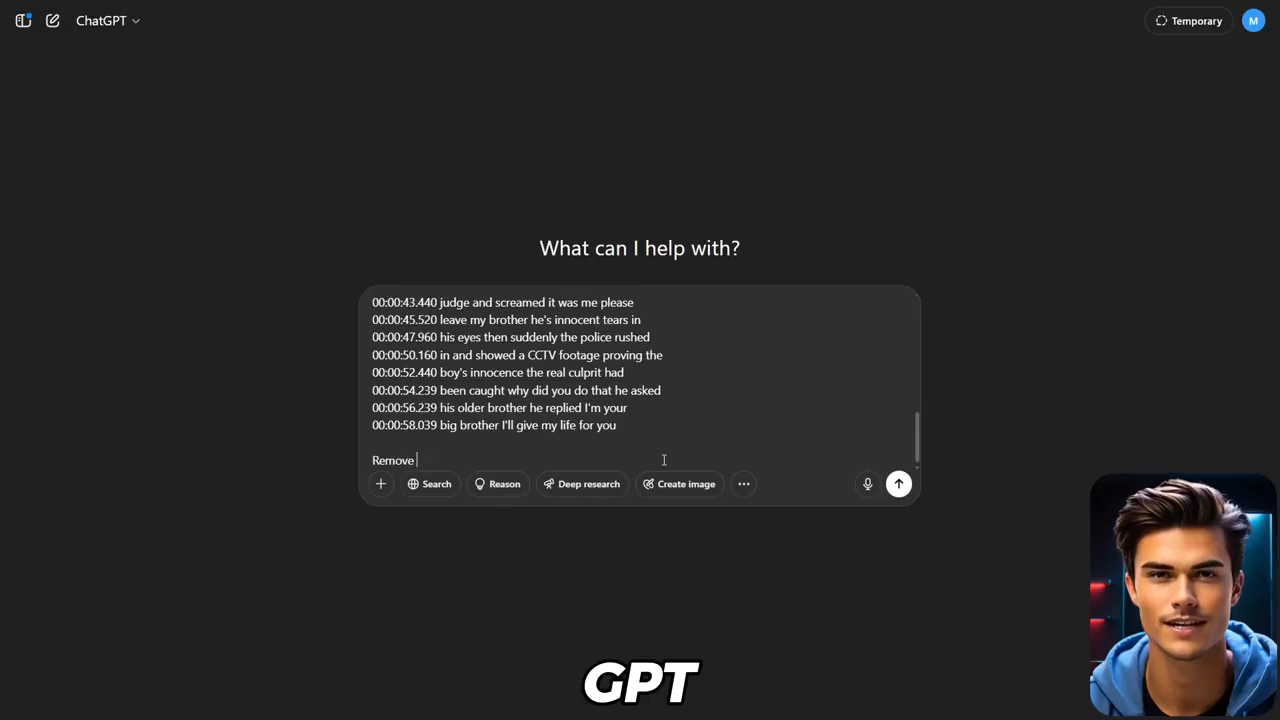
{"action": "type", "text": " the timestamps"}
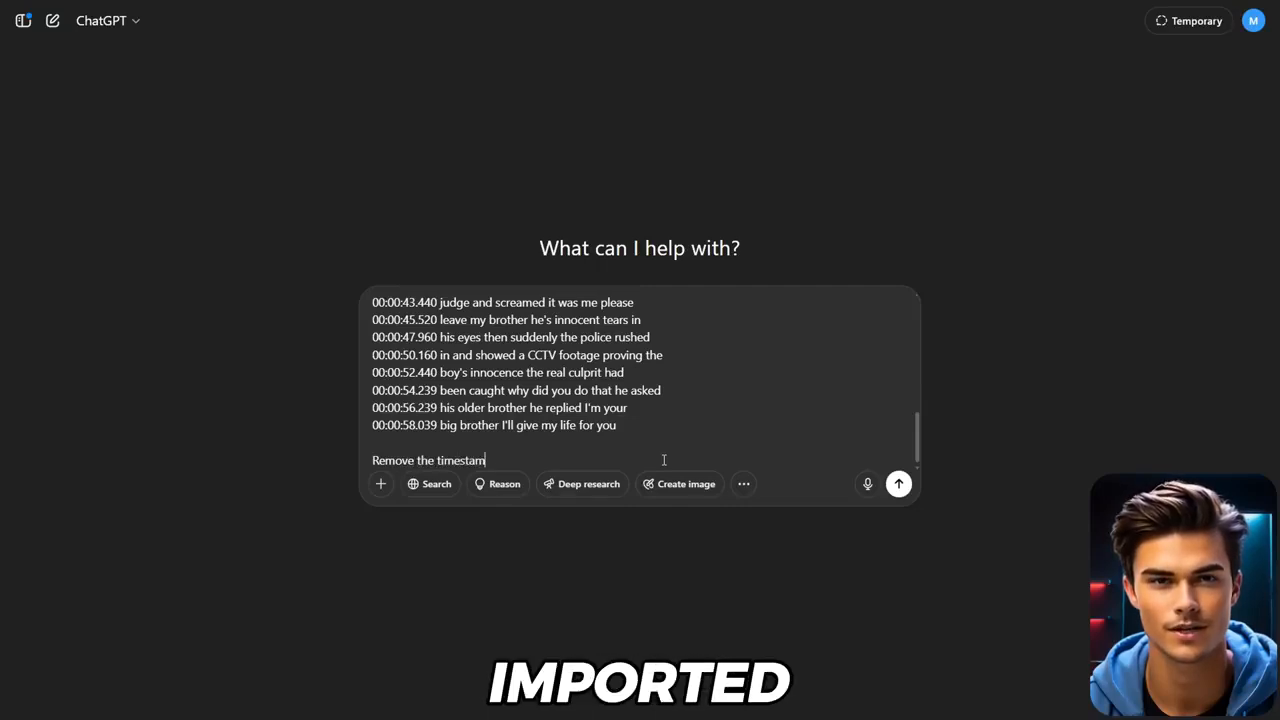
{"action": "left_click", "coordinate": [898, 483]}
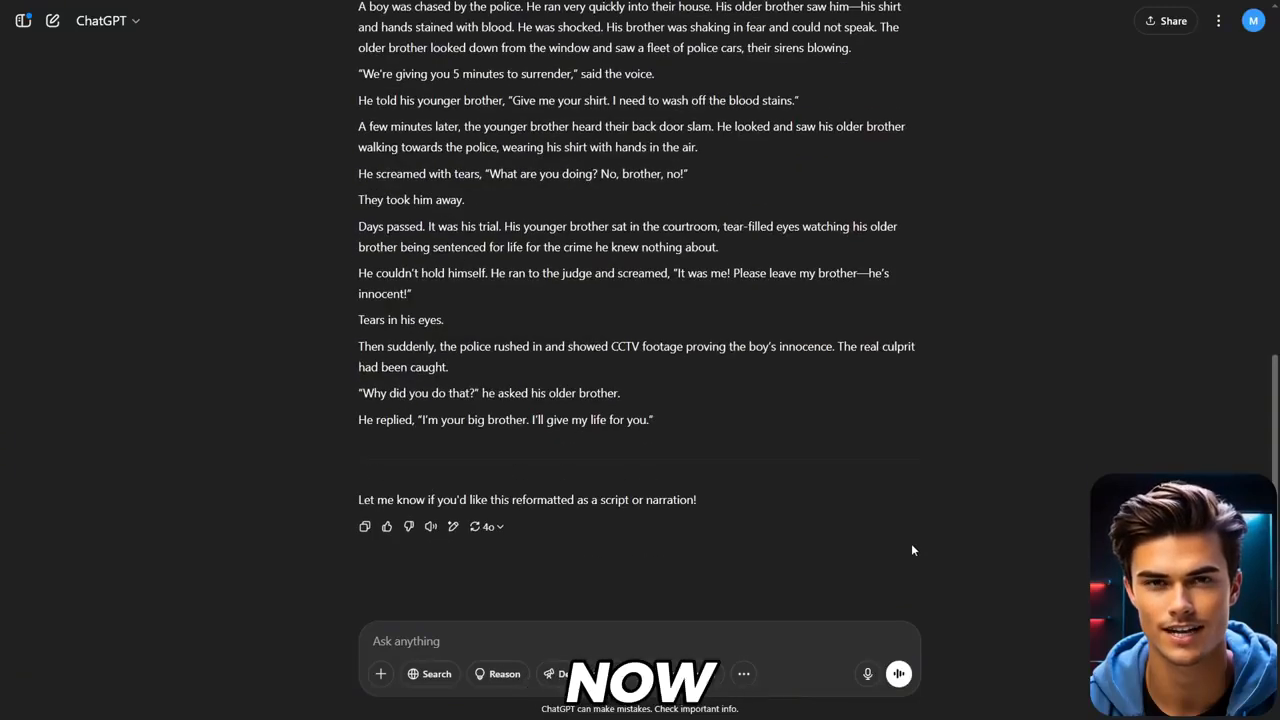
Prompt ChatGPT for a completely original 60 to 90 second voiceover version of the script, keeping its emotional impact, pacing, and structure
{"action": "scroll", "coordinate": [911, 545], "scroll_direction": "up", "scroll_amount": 3}
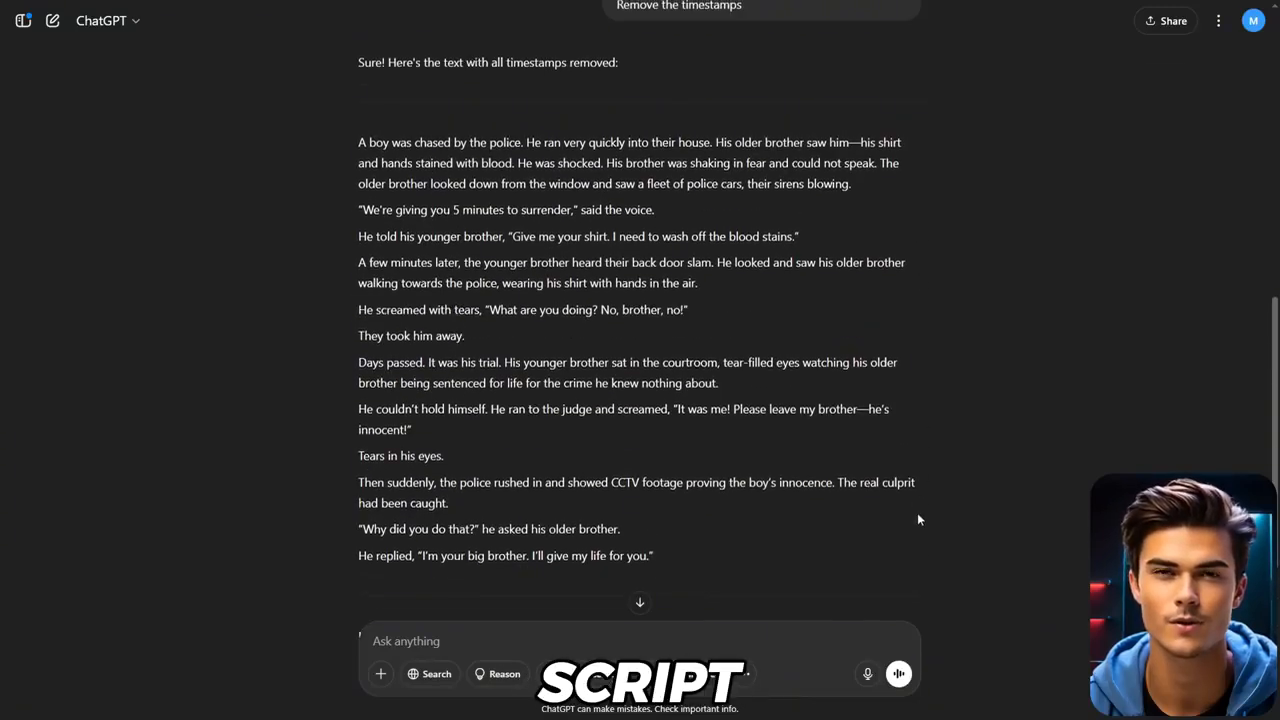
{"action": "scroll", "coordinate": [917, 512], "scroll_direction": "down", "scroll_amount": 3}
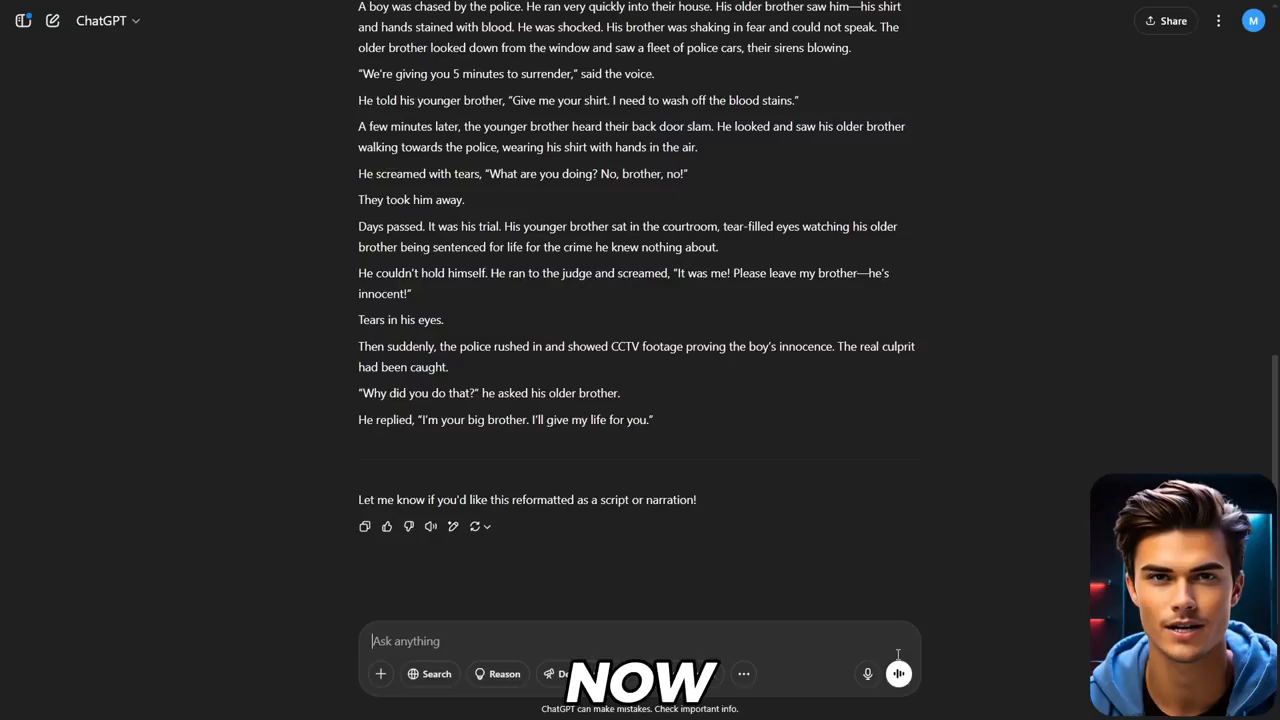
{"action": "key", "text": "ctrl+v"}
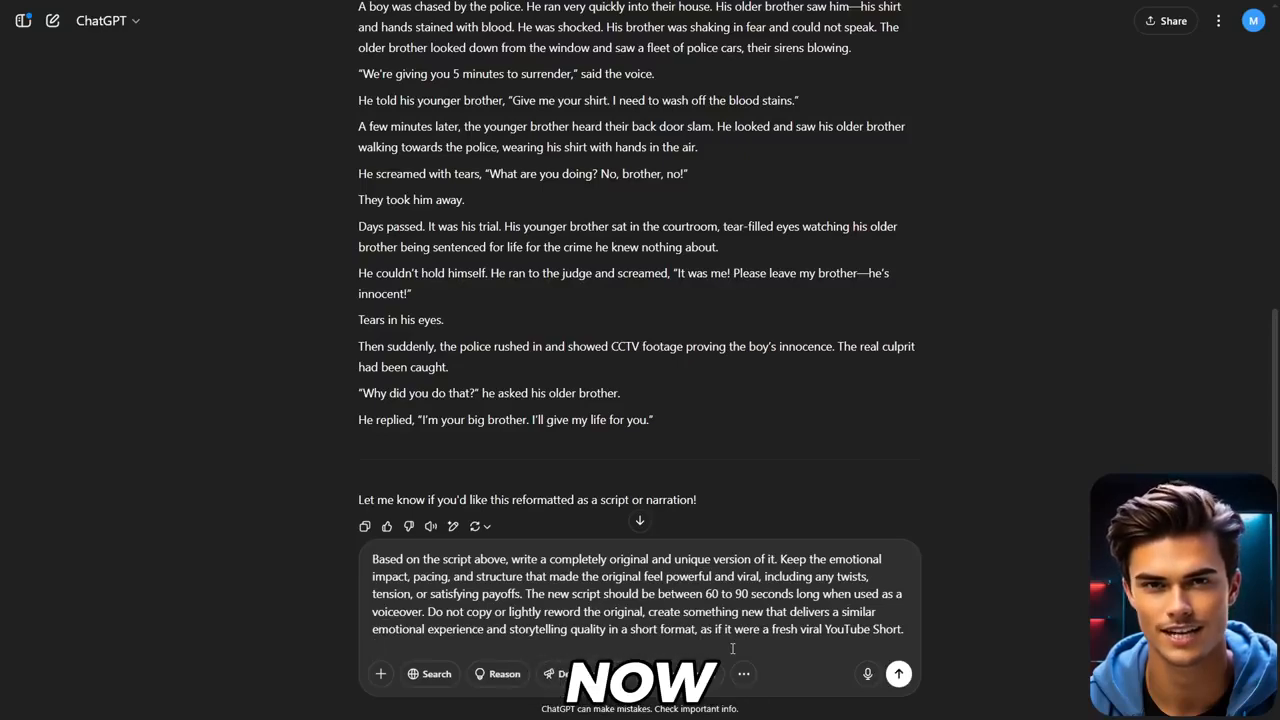
{"action": "left_click", "coordinate": [898, 673]}
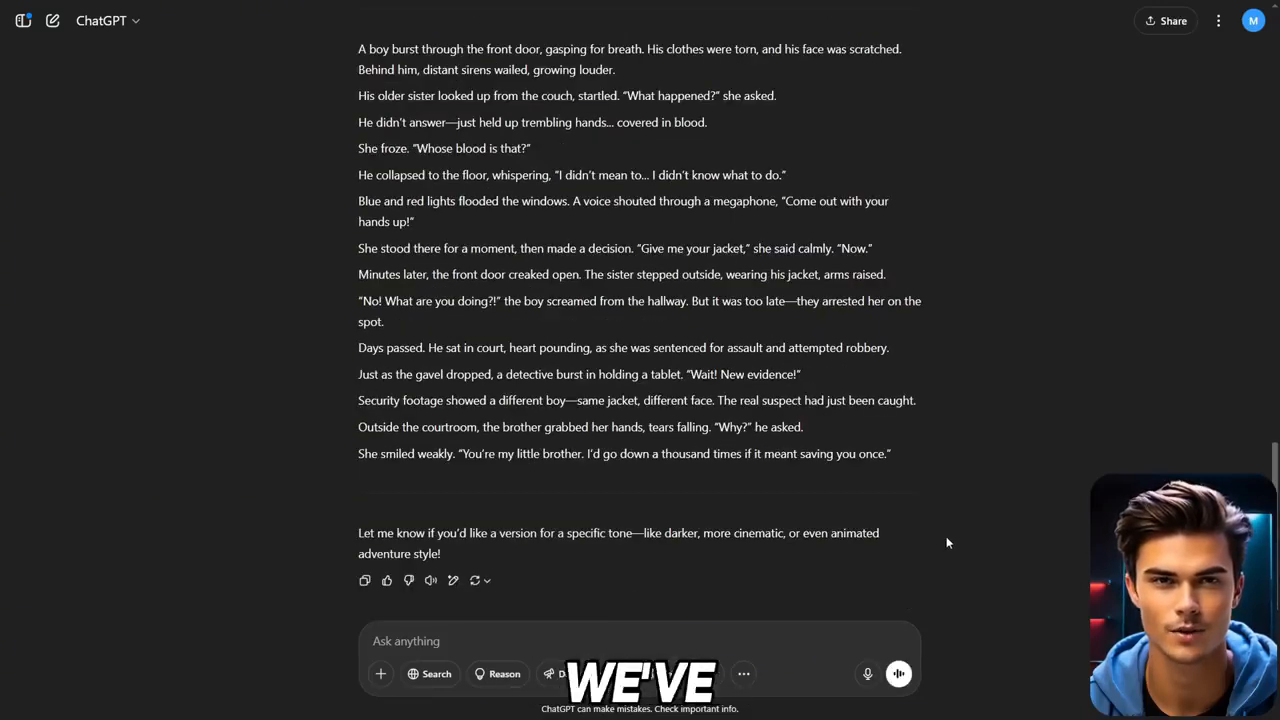
{"action": "scroll", "coordinate": [946, 542], "scroll_direction": "up", "scroll_amount": 2}
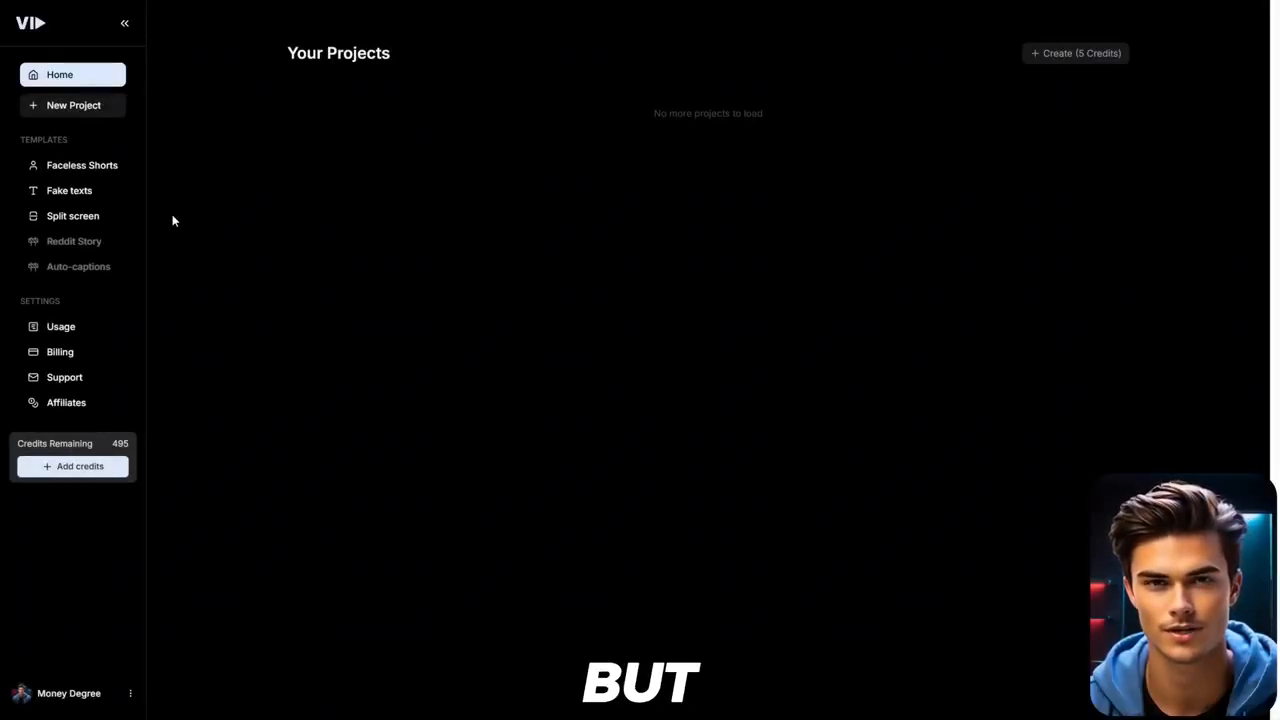
Switch to Vid.AI and start a Faceless Shorts project, keeping the default project title
{"action": "left_click", "coordinate": [103, 172]}
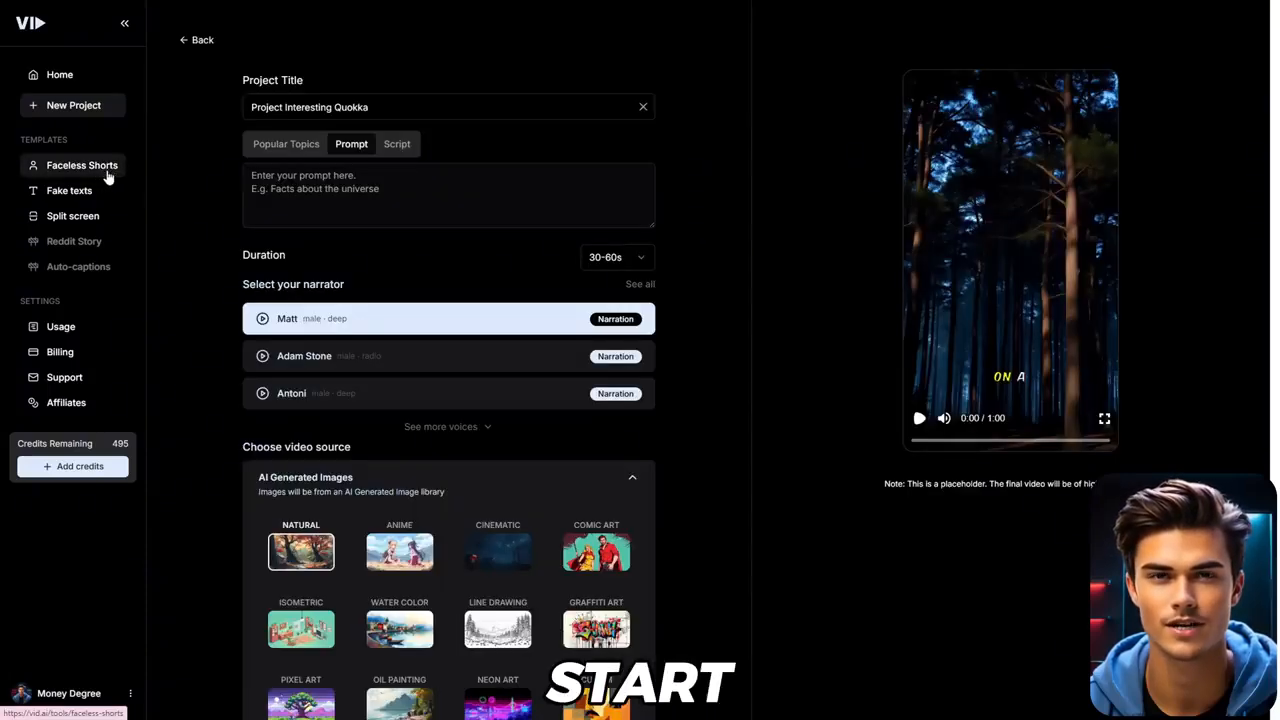
{"action": "left_click", "coordinate": [396, 108]}
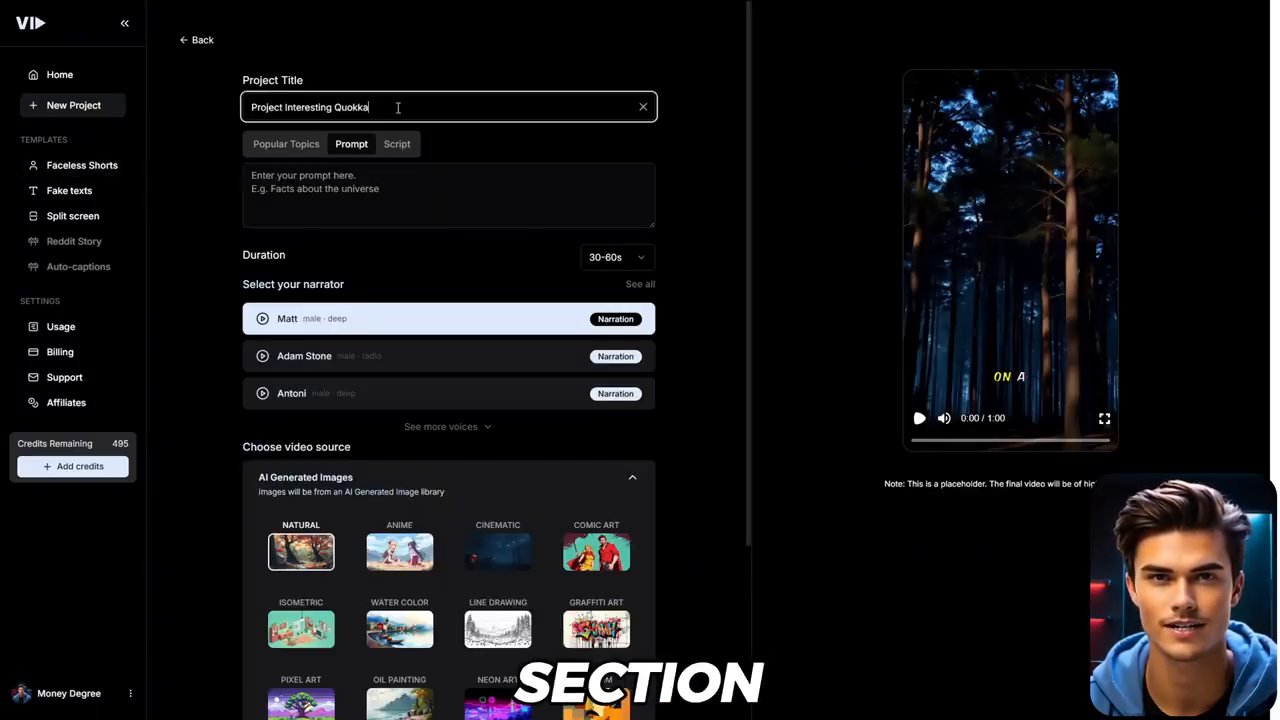
{"action": "left_click", "coordinate": [433, 147]}
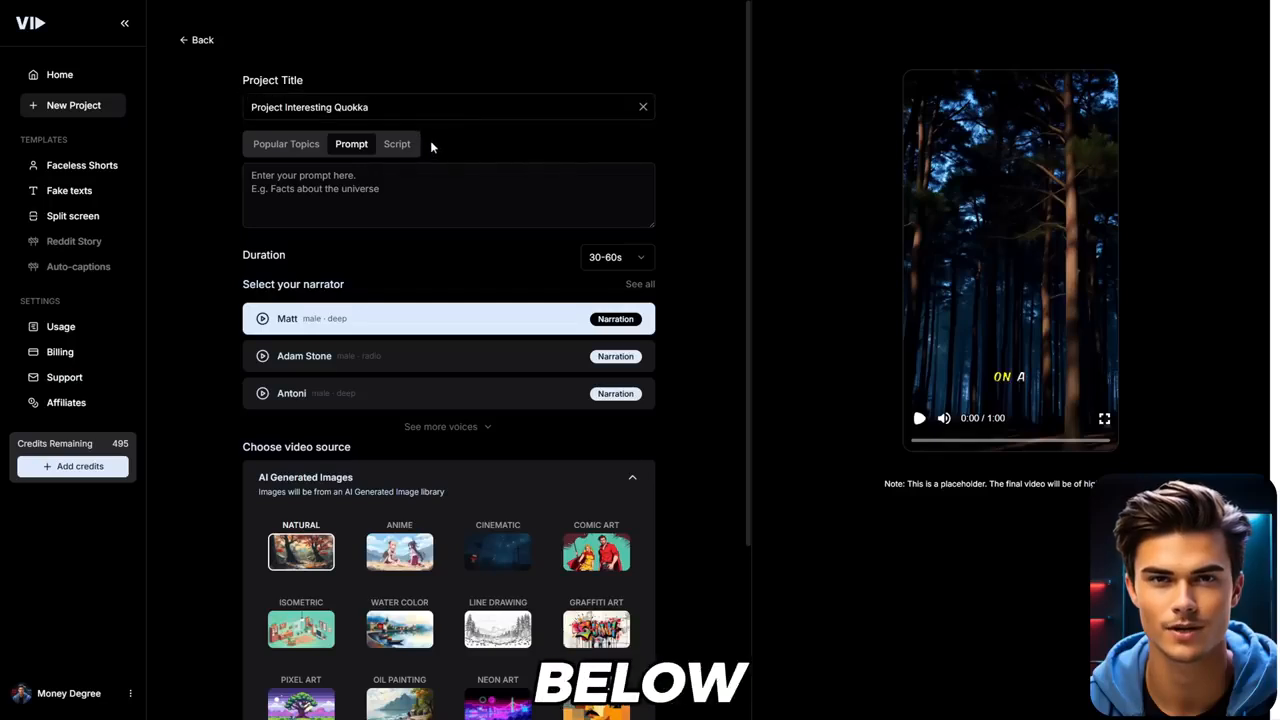
Look through the popular topics offered for the short and return to the prompt option
{"action": "left_click", "coordinate": [289, 152]}
{"action": "left_click", "coordinate": [326, 175]}
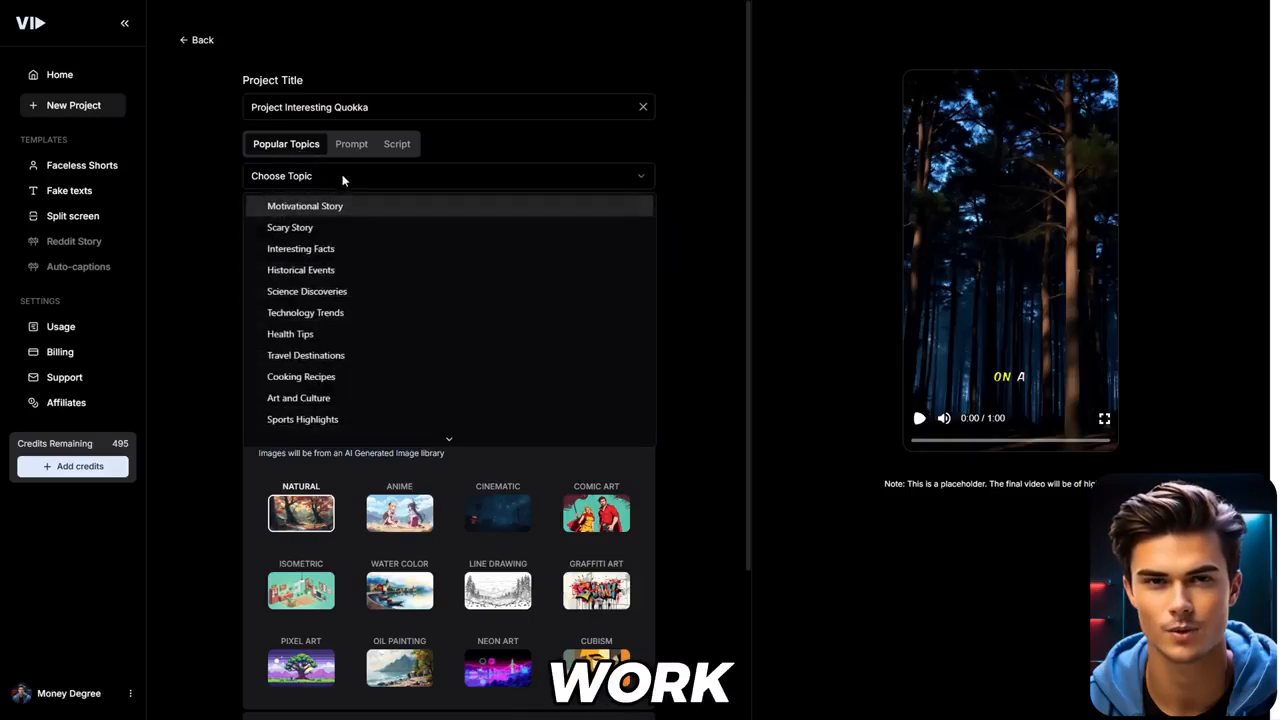
{"action": "scroll", "coordinate": [377, 278], "scroll_direction": "down", "scroll_amount": 3}
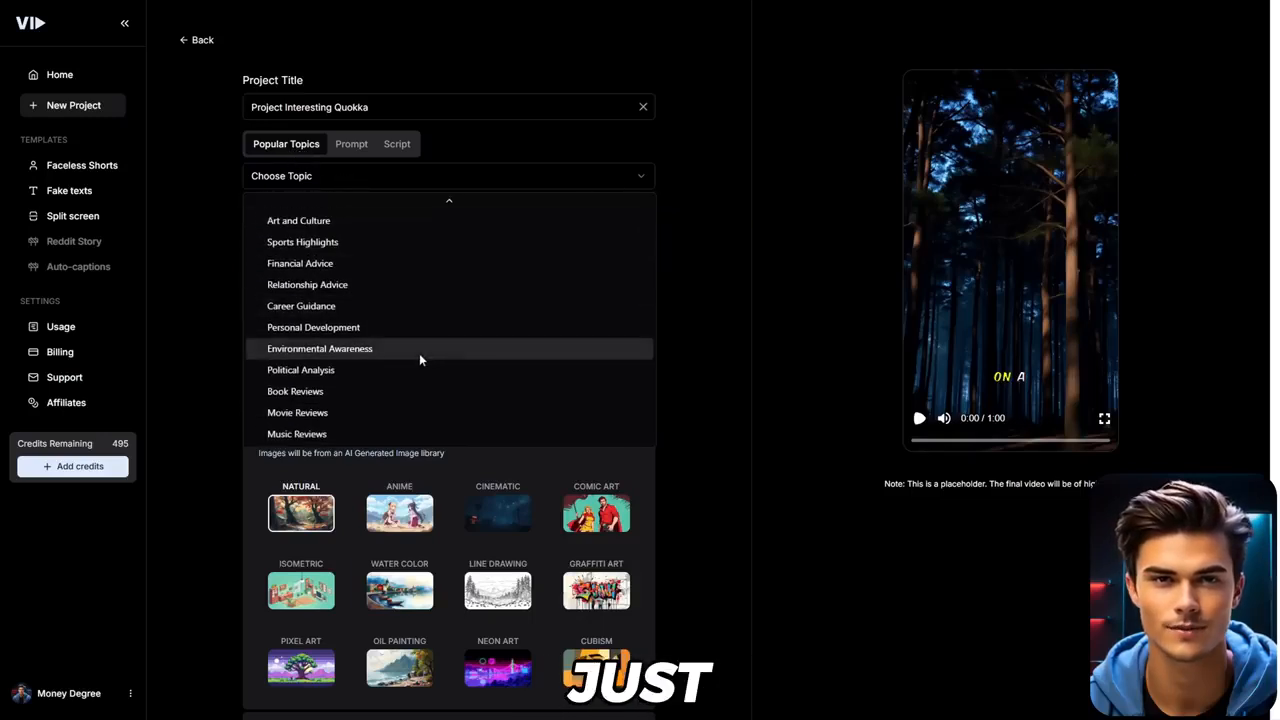
{"action": "scroll", "coordinate": [414, 340], "scroll_direction": "up", "scroll_amount": 3}
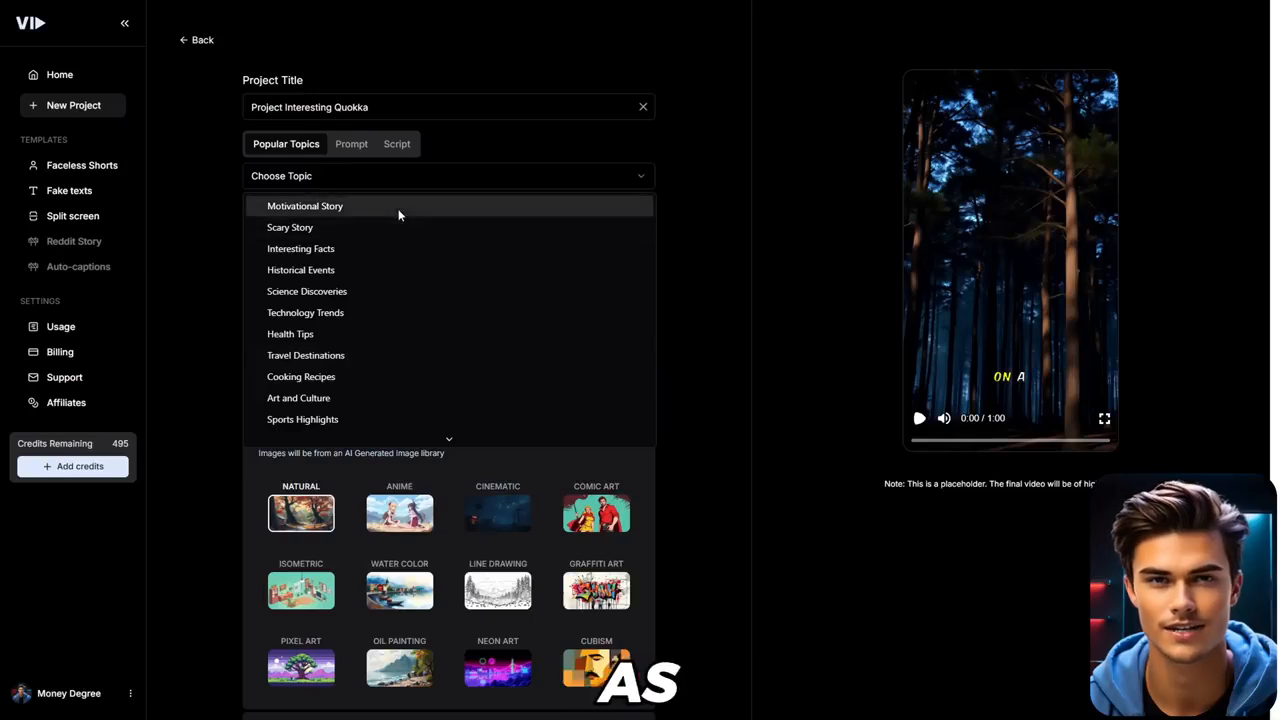
{"action": "left_click", "coordinate": [352, 145]}
{"action": "left_click", "coordinate": [352, 145]}
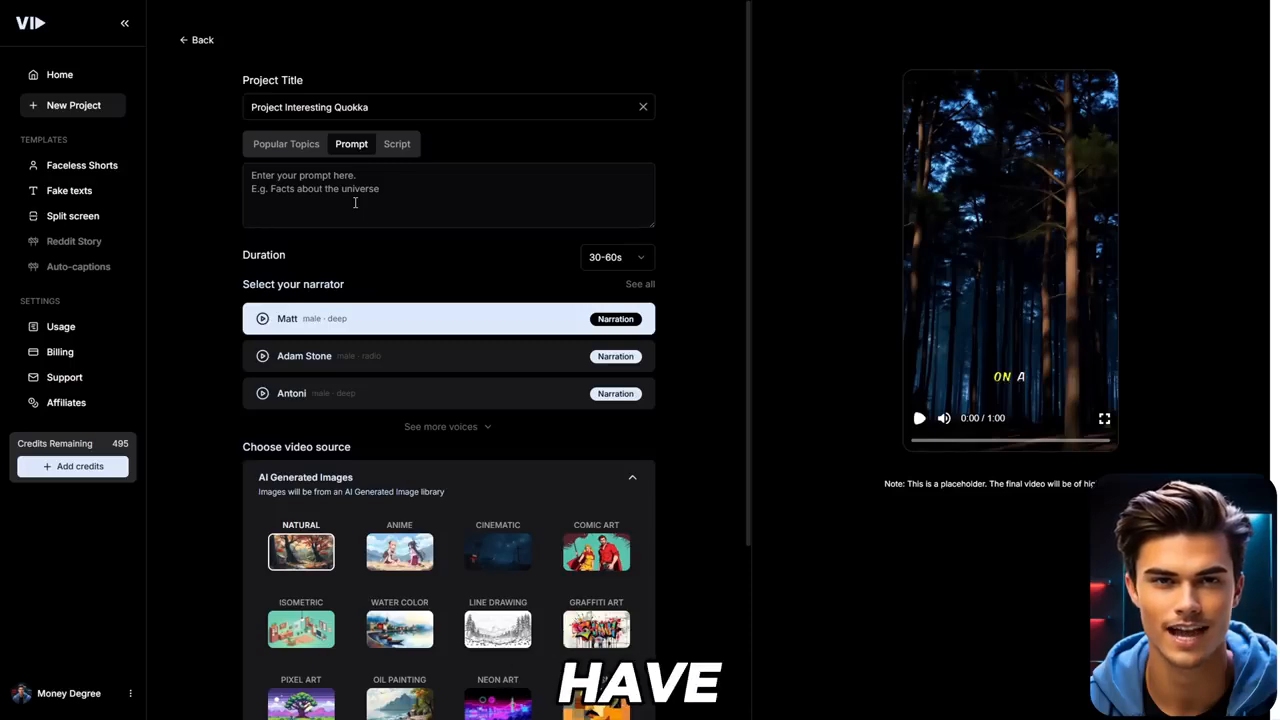
Choose script input for the short and paste in the full rewritten sister-and-brother story from ChatGPT
{"action": "left_click", "coordinate": [399, 148]}
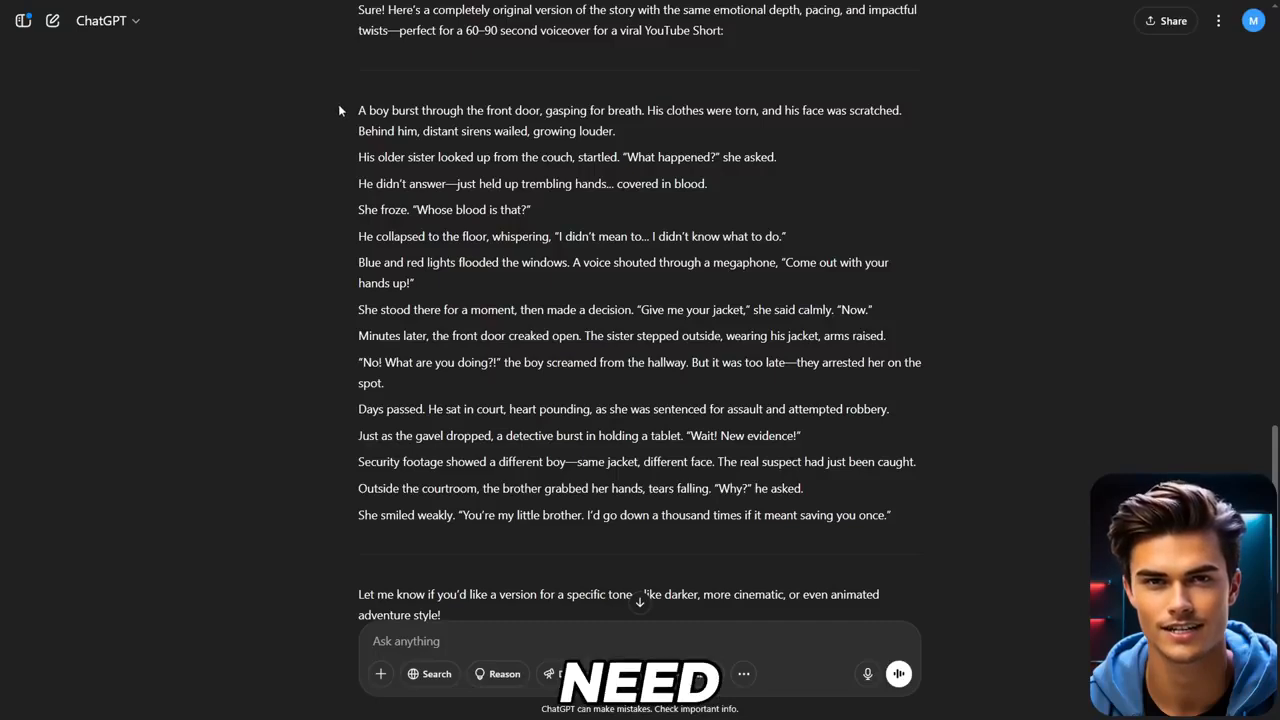
{"action": "left_click_drag", "start_coordinate": [339, 111], "coordinate": [898, 516]}
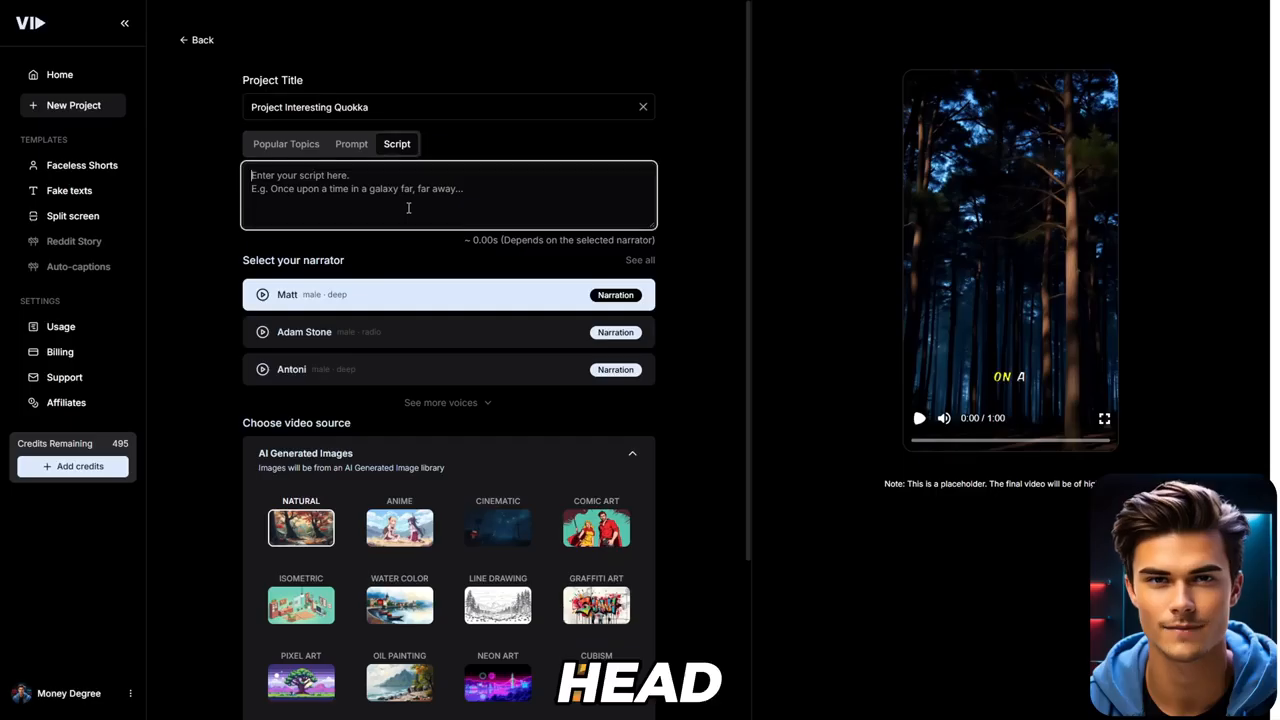
{"action": "key", "text": "ctrl+v"}
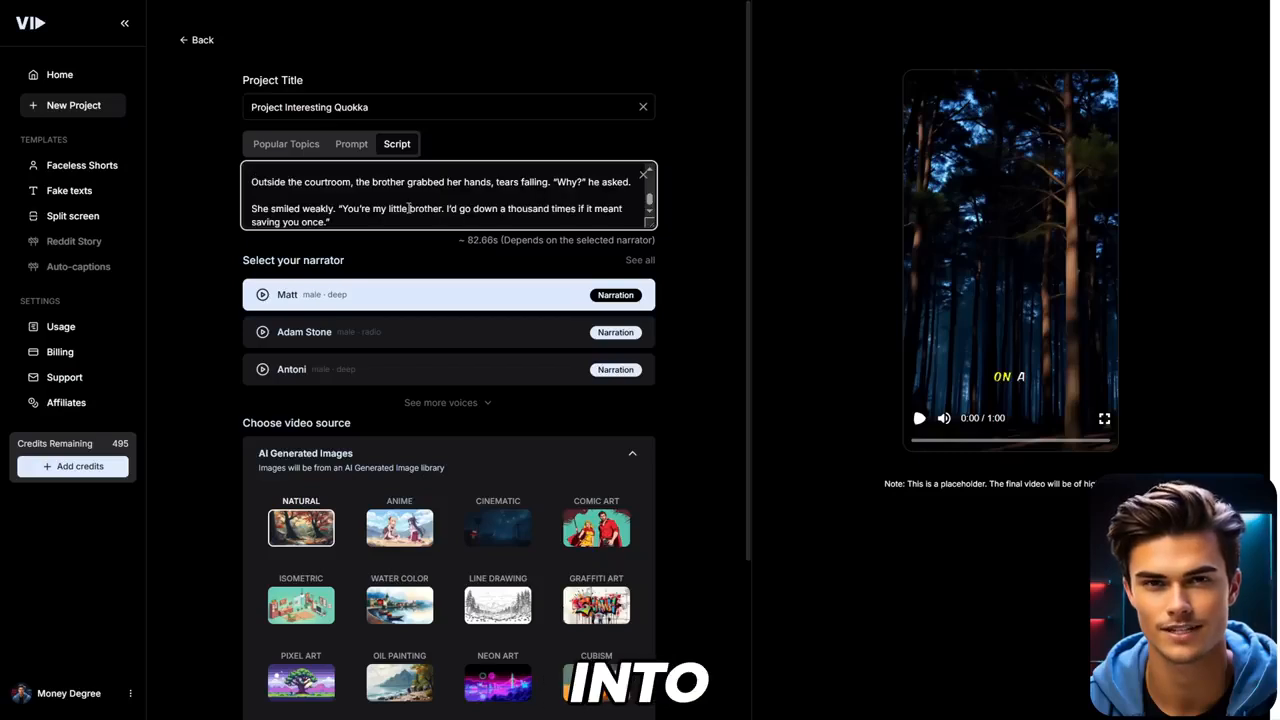
{"action": "scroll", "coordinate": [492, 208], "scroll_direction": "up", "scroll_amount": 10}
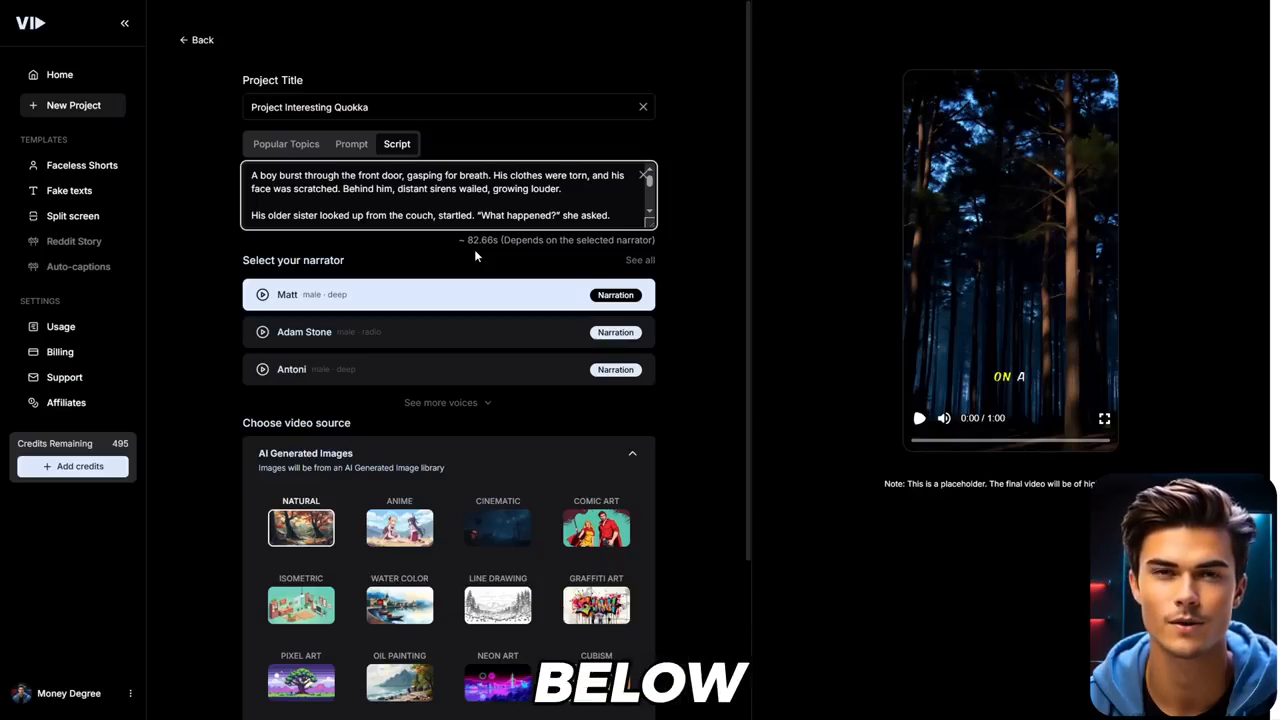
Expand the narrator list, sample the Adam Stone and Rachel voices, and select Matt as narrator
{"action": "left_click", "coordinate": [488, 409]}
{"action": "scroll", "coordinate": [612, 370], "scroll_direction": "down", "scroll_amount": 1}
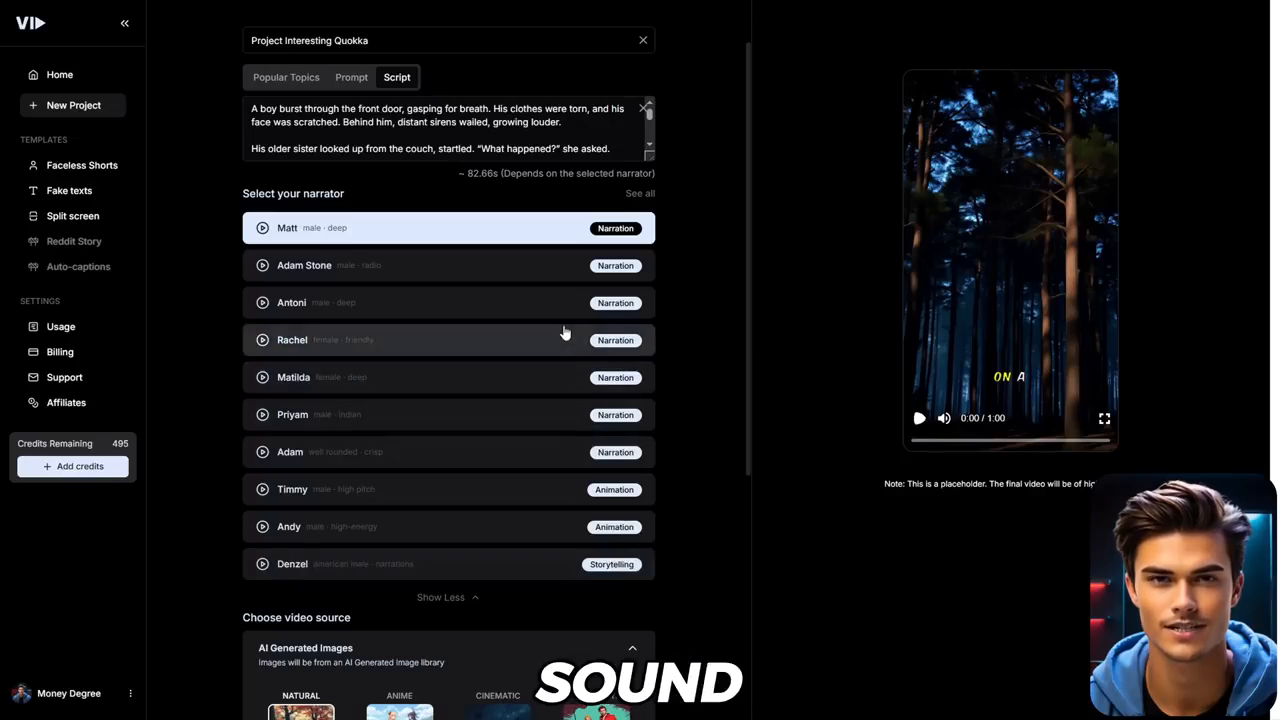
{"action": "left_click", "coordinate": [264, 270]}
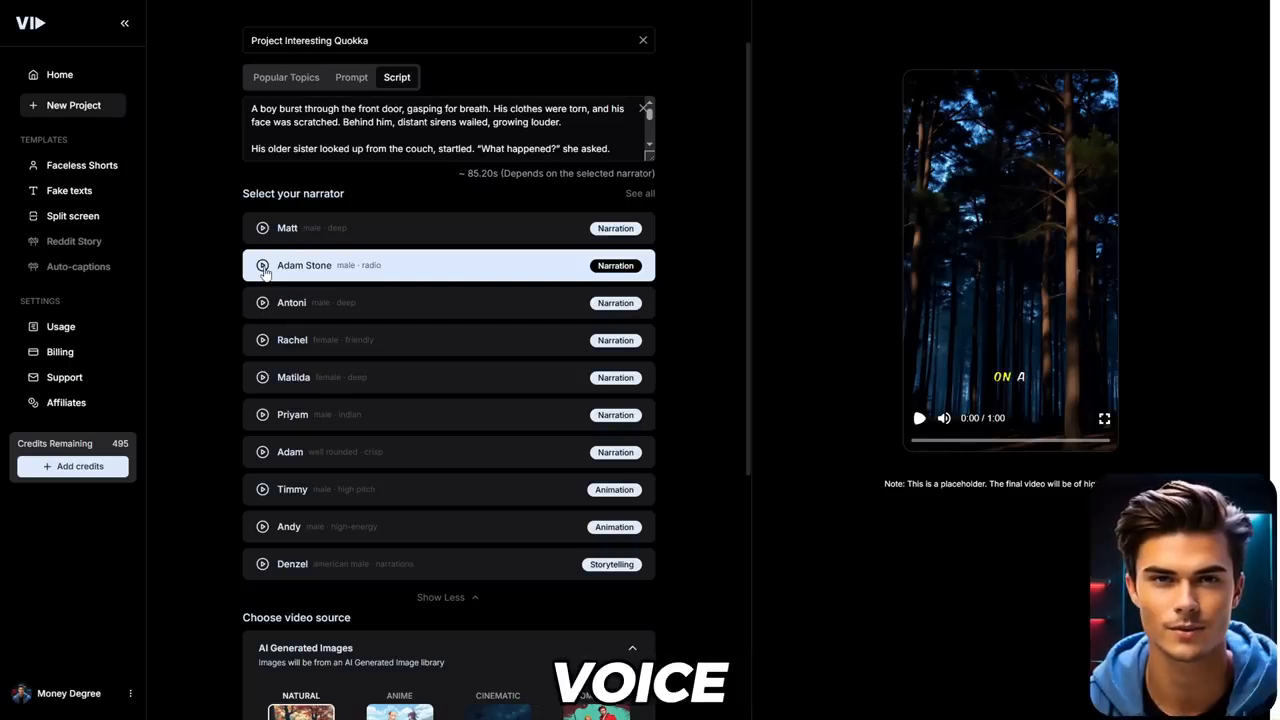
{"action": "left_click", "coordinate": [265, 339]}
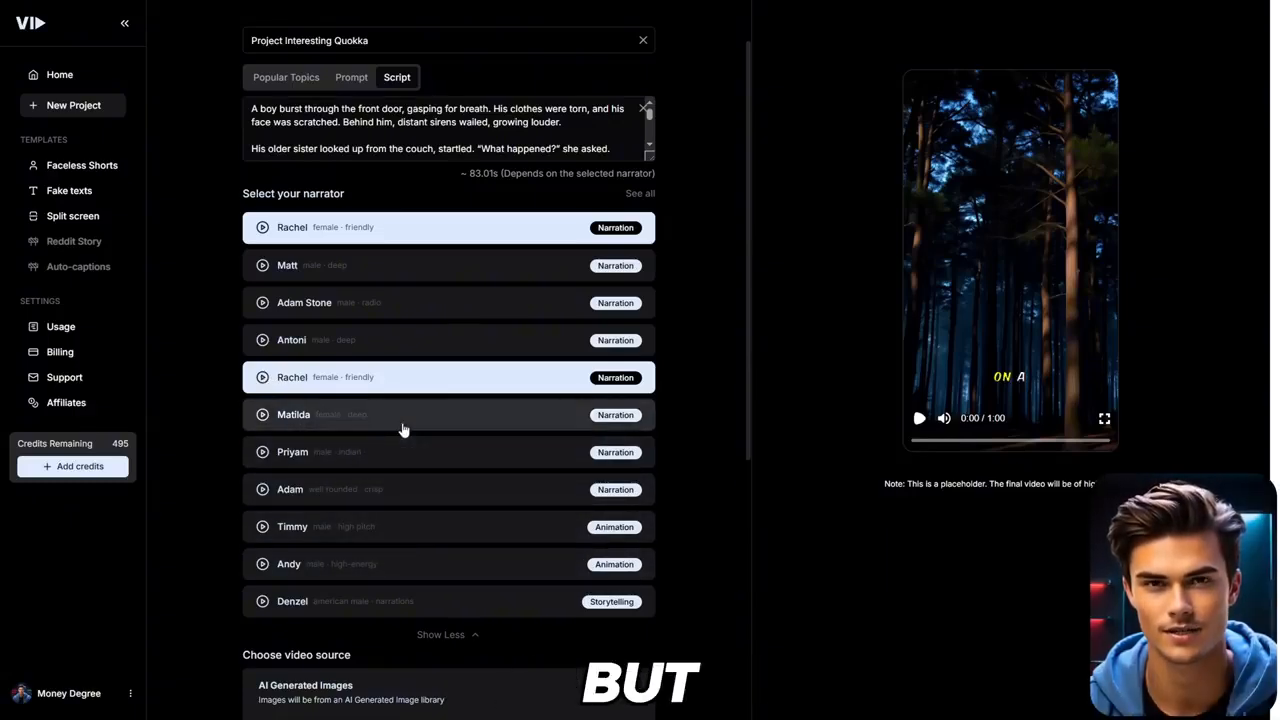
{"action": "left_click", "coordinate": [358, 277]}
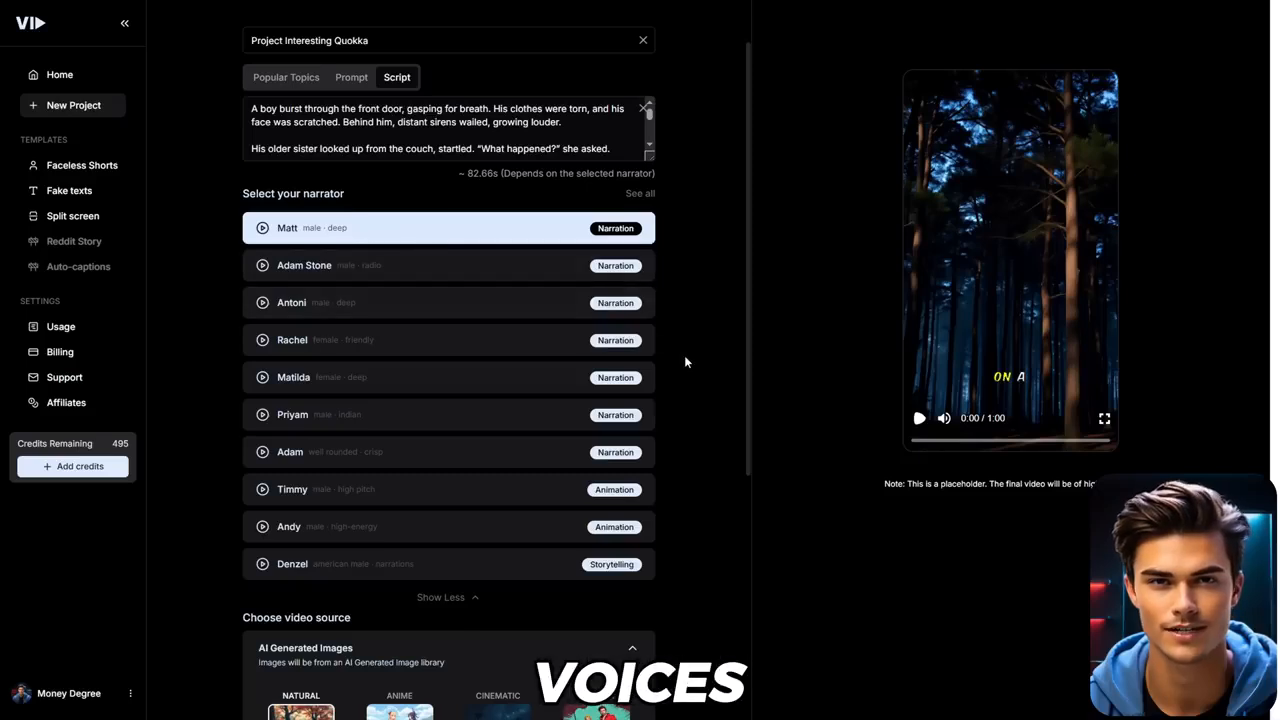
Try the Anime, Comic Art, Graffiti Art, and Oil Painting image styles and select Cinematic for the AI-generated images
{"action": "scroll", "coordinate": [673, 379], "scroll_direction": "down", "scroll_amount": 4}
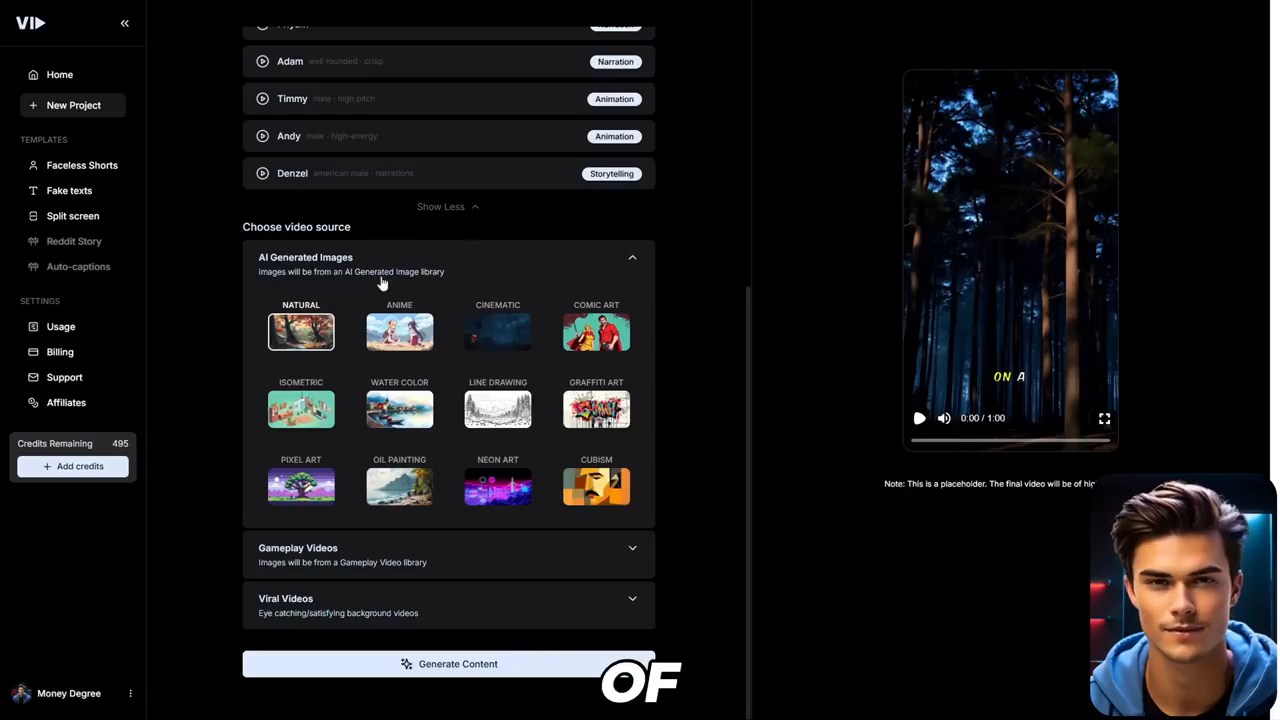
{"action": "left_click", "coordinate": [410, 338]}
{"action": "left_click", "coordinate": [600, 338]}
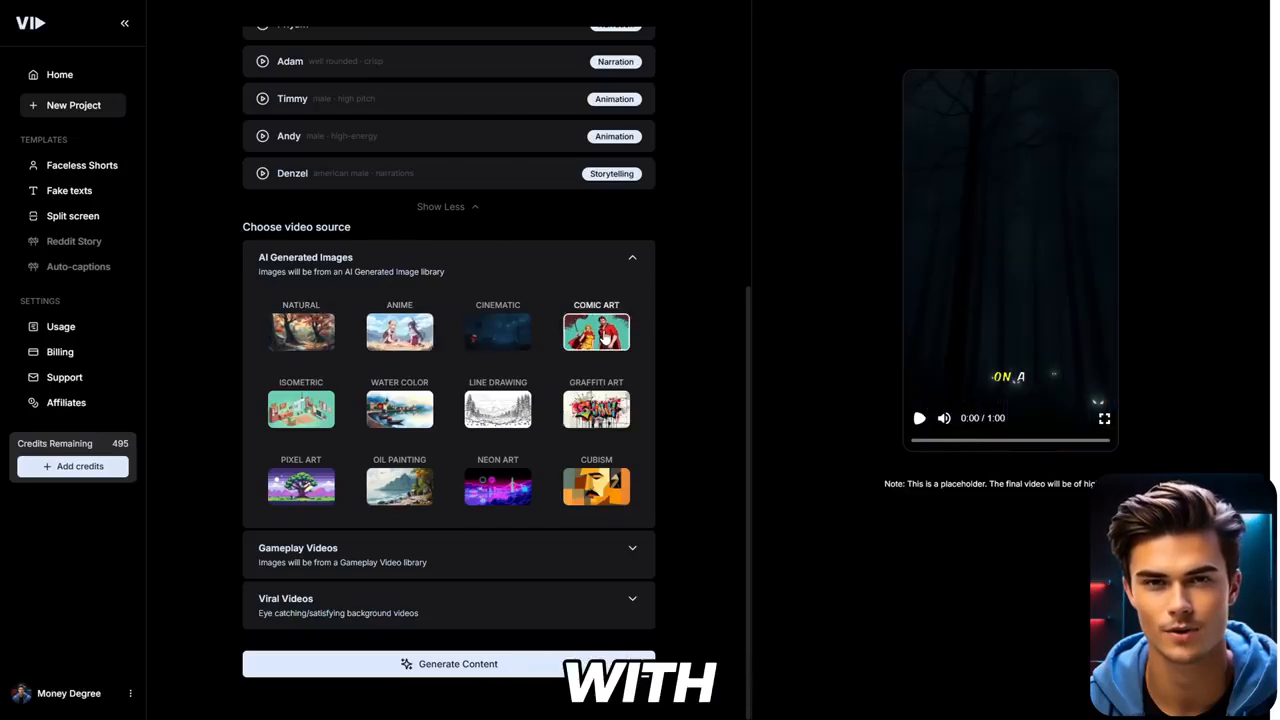
{"action": "left_click", "coordinate": [600, 410]}
{"action": "left_click", "coordinate": [403, 485]}
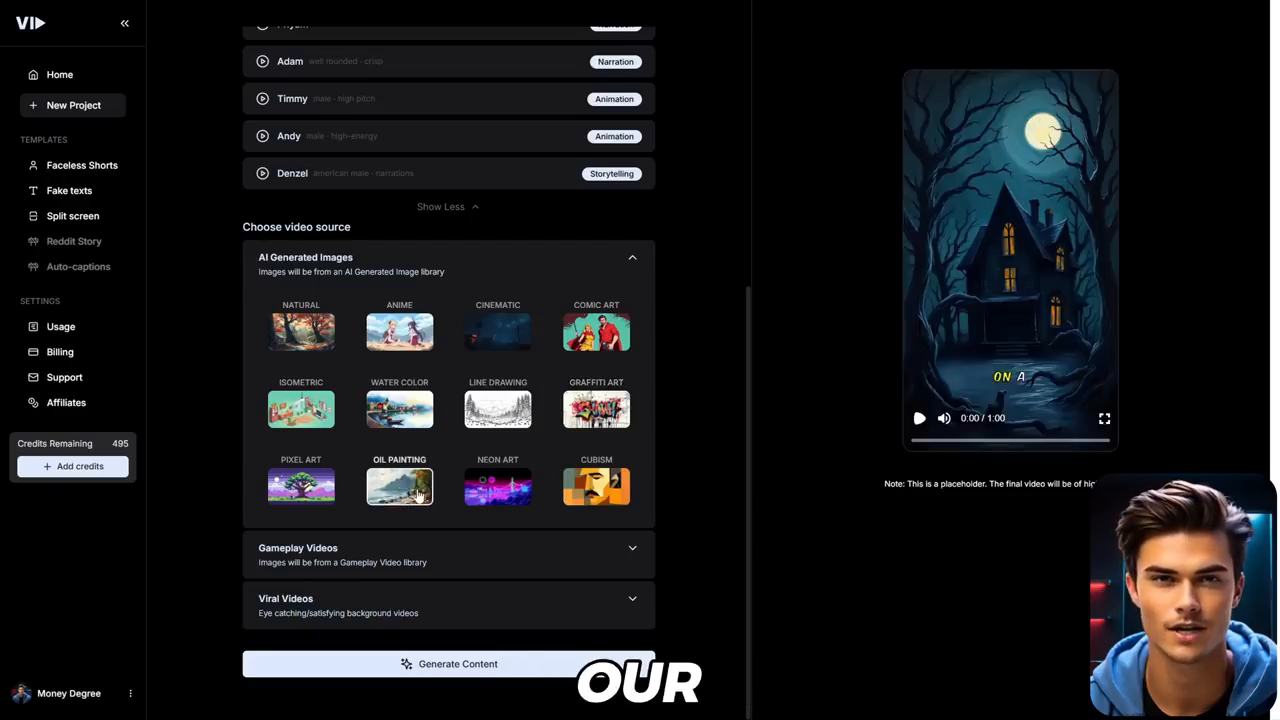
{"action": "left_click", "coordinate": [510, 336]}
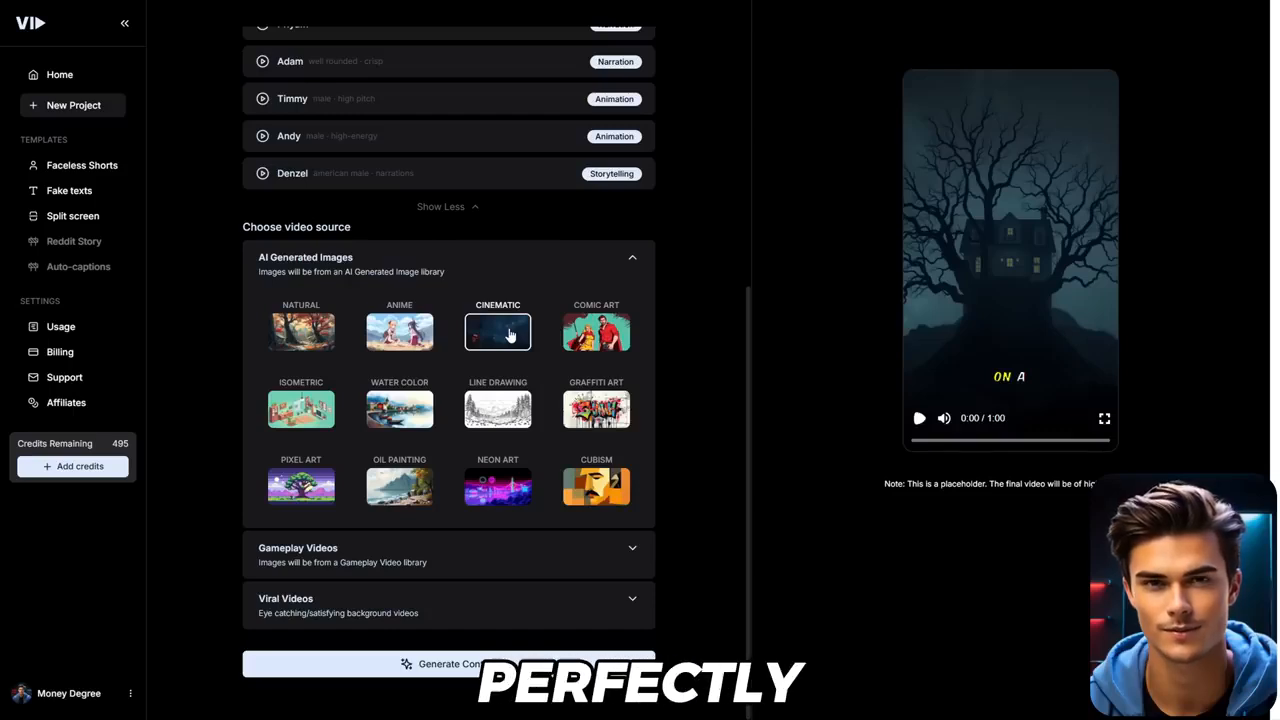
Try Gameplay Video 2 and the Viral Videos category as the video source
{"action": "left_click", "coordinate": [510, 548]}
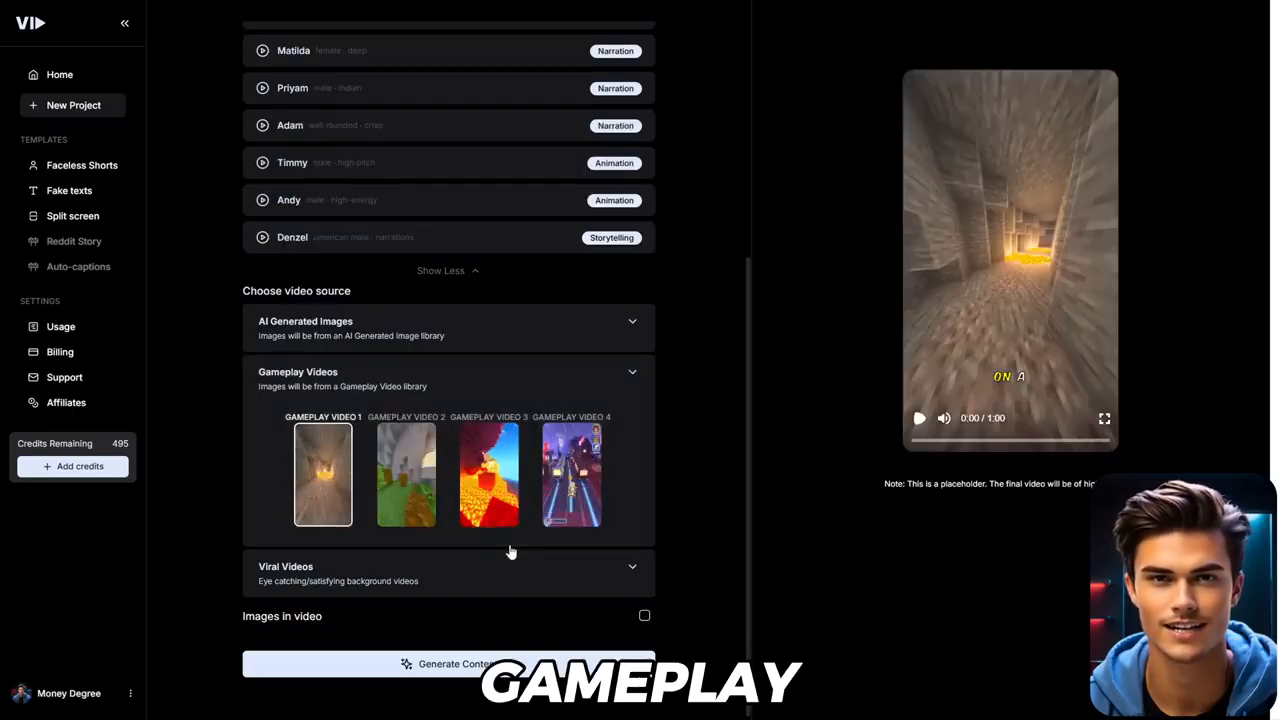
{"action": "left_click", "coordinate": [415, 498]}
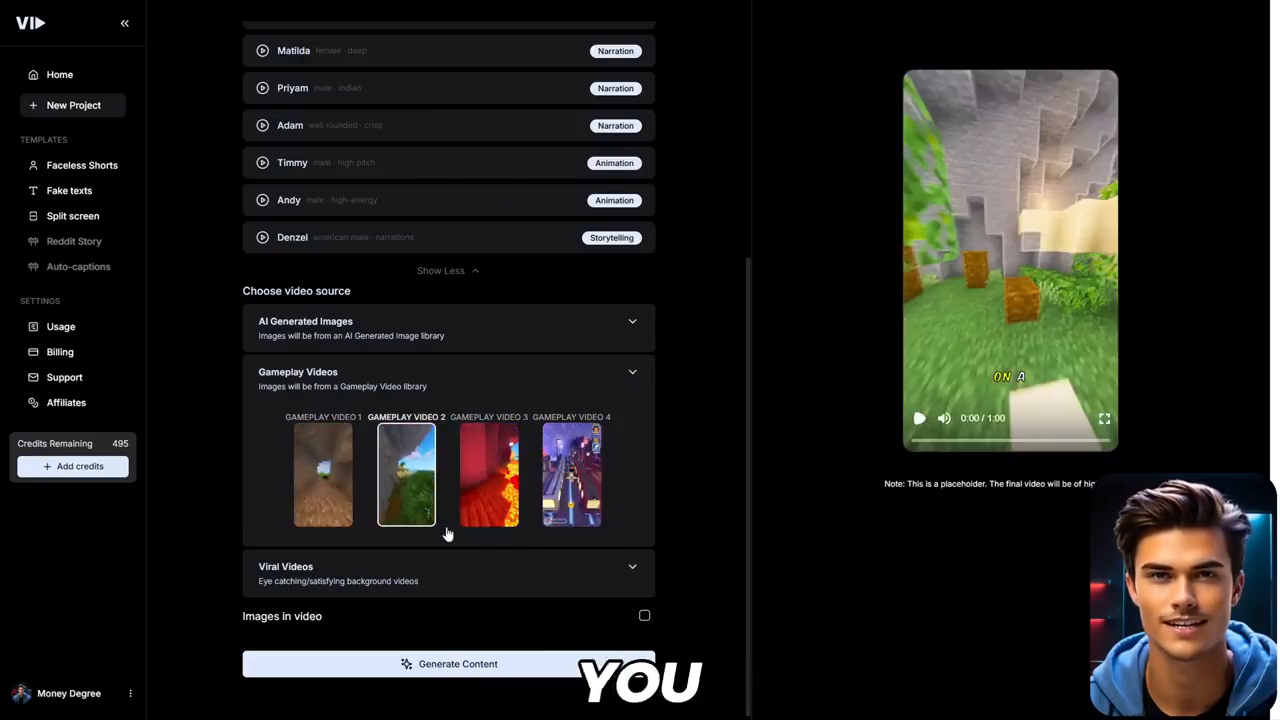
{"action": "left_click", "coordinate": [457, 575]}
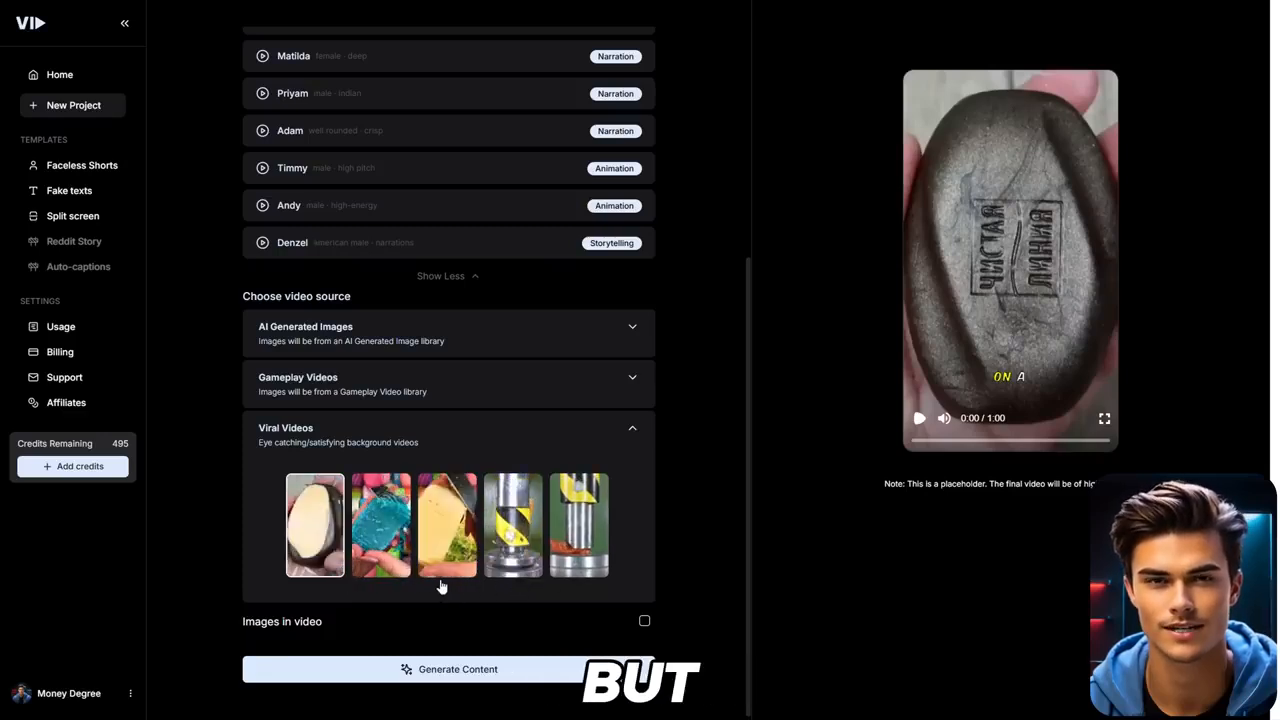
Return the video source to AI Generated Images in the Cinematic style and generate the content
{"action": "left_click", "coordinate": [501, 346]}
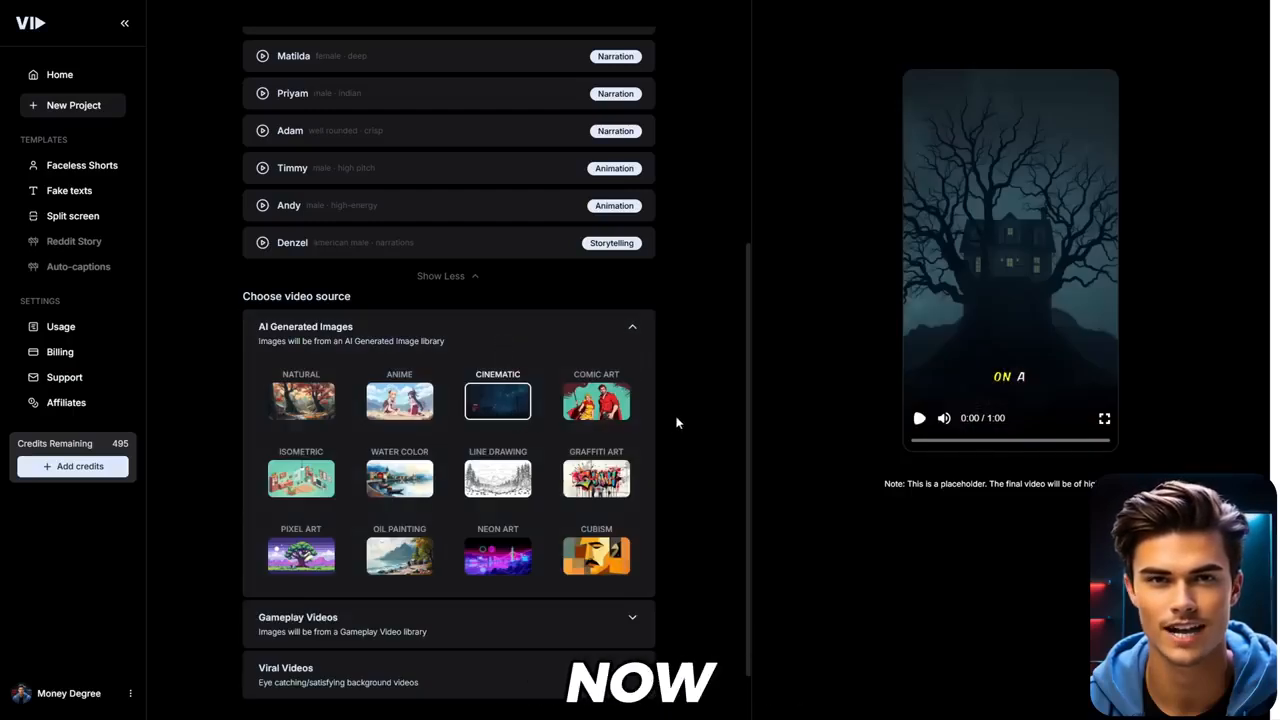
{"action": "scroll", "coordinate": [680, 431], "scroll_direction": "down", "scroll_amount": 1}
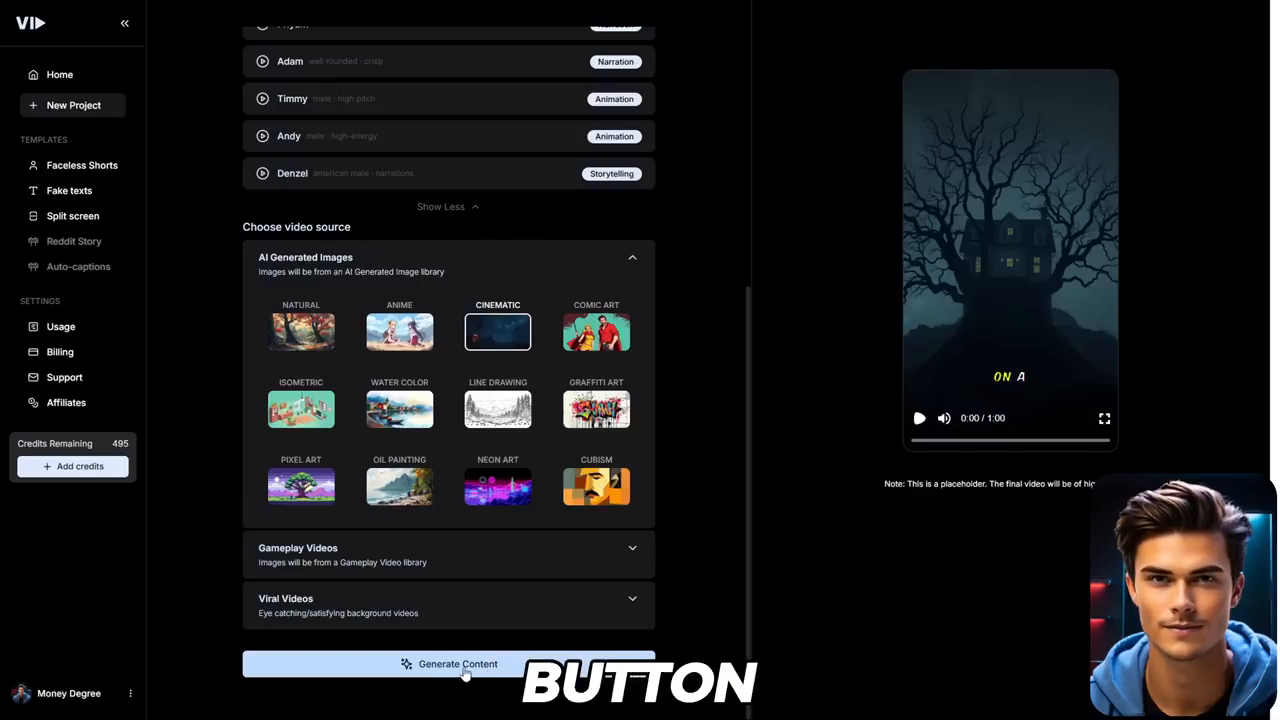
{"action": "left_click", "coordinate": [465, 670]}
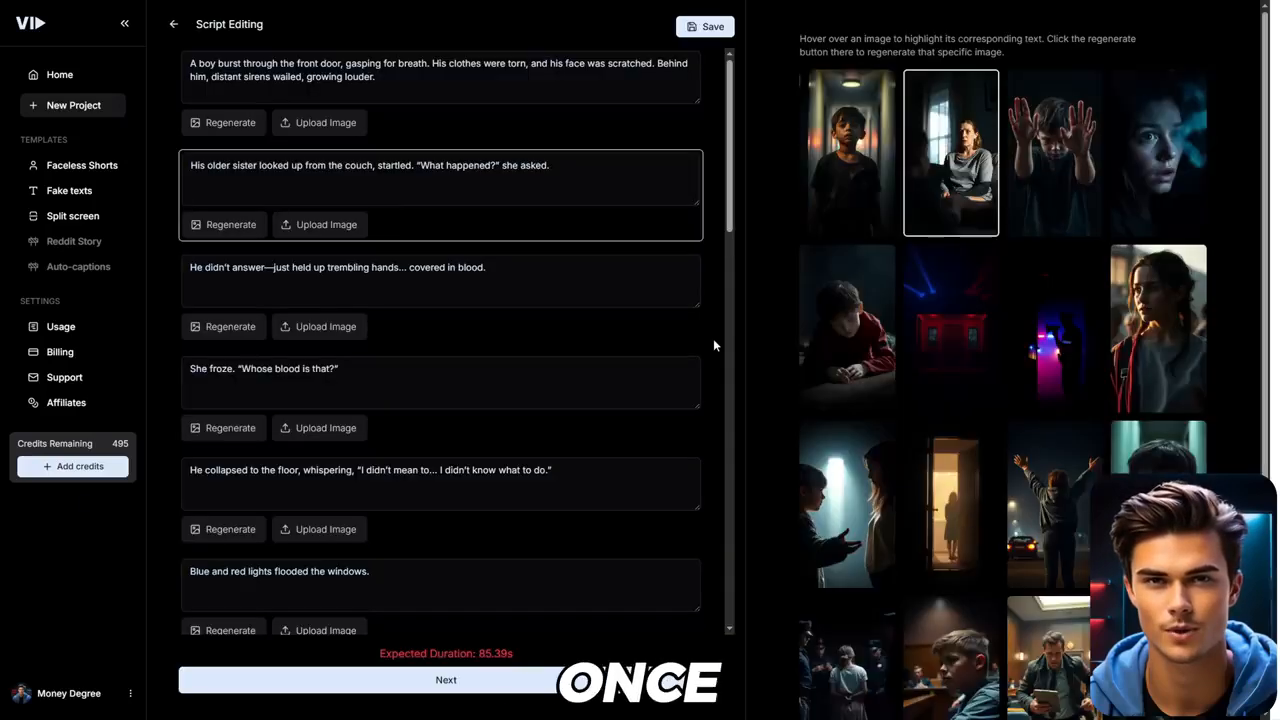
Examine the generated images and the script section that each one illustrates
{"action": "scroll", "coordinate": [1095, 342], "scroll_direction": "down", "scroll_amount": 3}
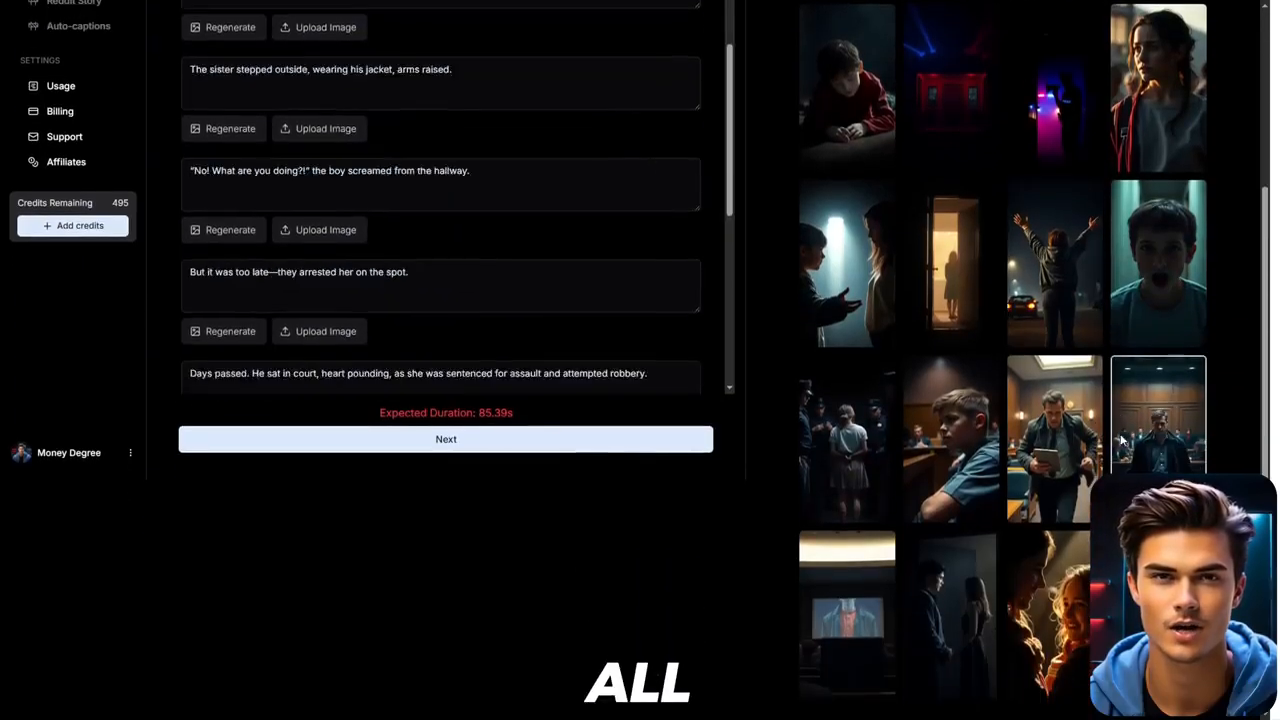
{"action": "scroll", "coordinate": [1124, 468], "scroll_direction": "up", "scroll_amount": 2}
{"action": "scroll", "coordinate": [1123, 461], "scroll_direction": "up", "scroll_amount": 2}
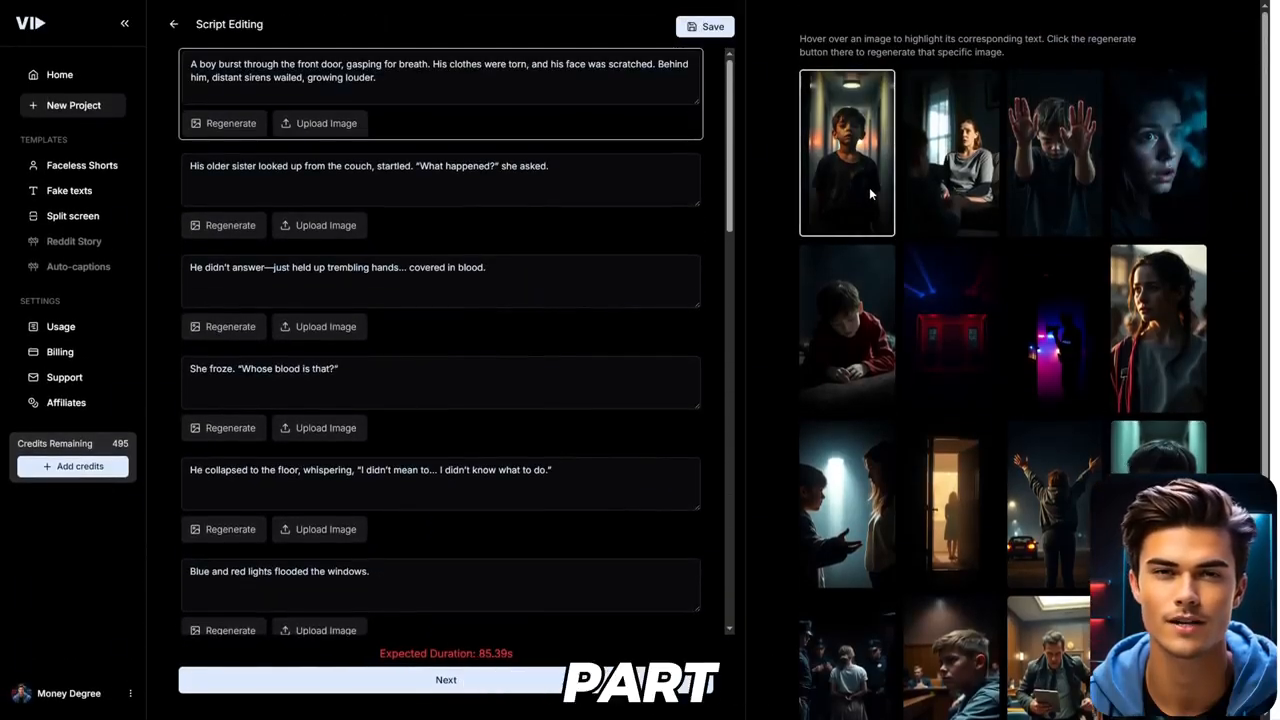
Regenerate the image for the script line "She stood there for a moment, then made a decision."
{"action": "scroll", "coordinate": [678, 346], "scroll_direction": "down", "scroll_amount": 5}
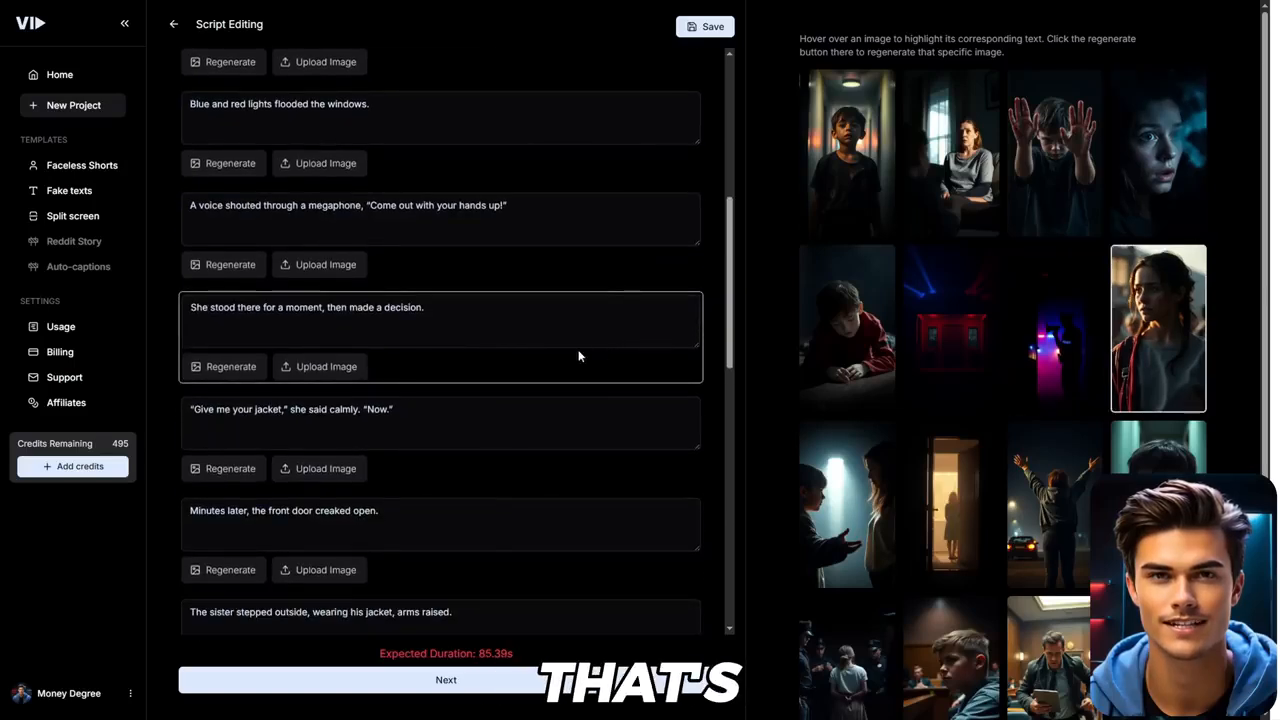
{"action": "mouse_move", "coordinate": [427, 309]}
{"action": "left_mouse_down"}
{"action": "mouse_move", "coordinate": [209, 309]}
{"action": "mouse_move", "coordinate": [423, 310]}
{"action": "left_mouse_up"}
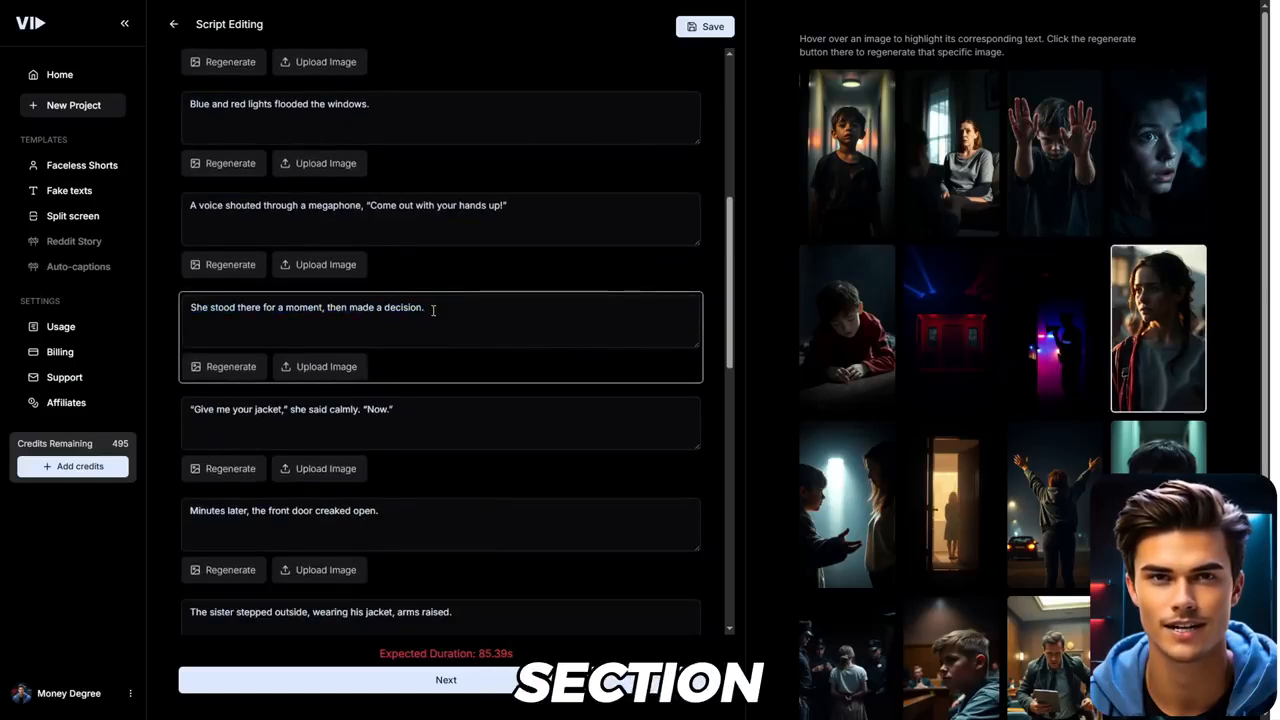
{"action": "left_click", "coordinate": [230, 370]}
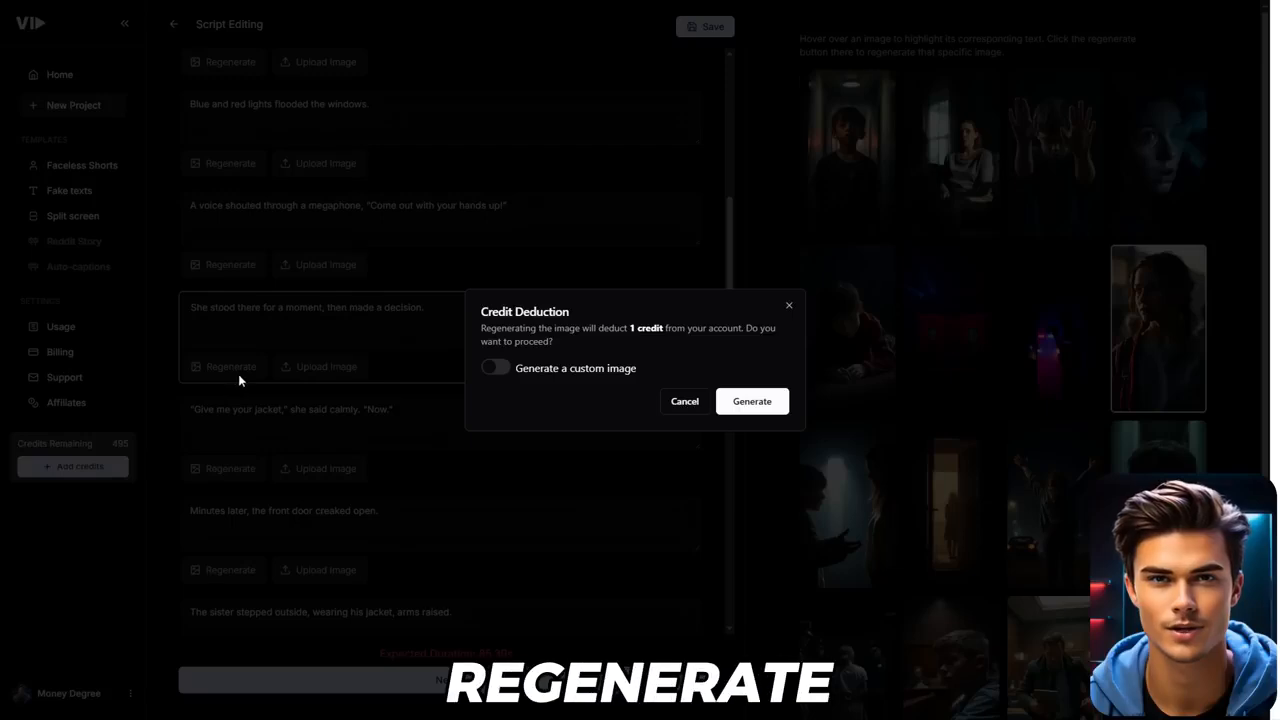
{"action": "left_click", "coordinate": [752, 401]}
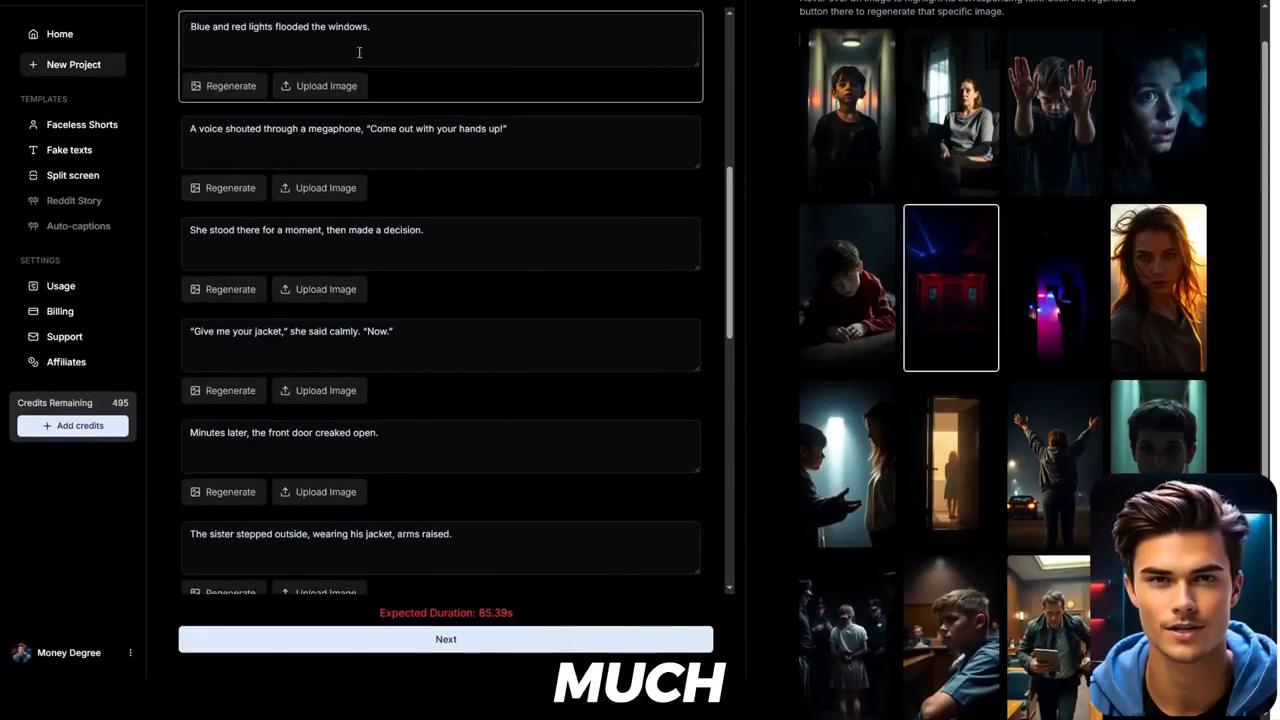
Regenerate the image for "Blue and red lights flooded the windows." and proceed to preview and caption editing
{"action": "left_click", "coordinate": [250, 88]}
{"action": "left_click", "coordinate": [745, 399]}
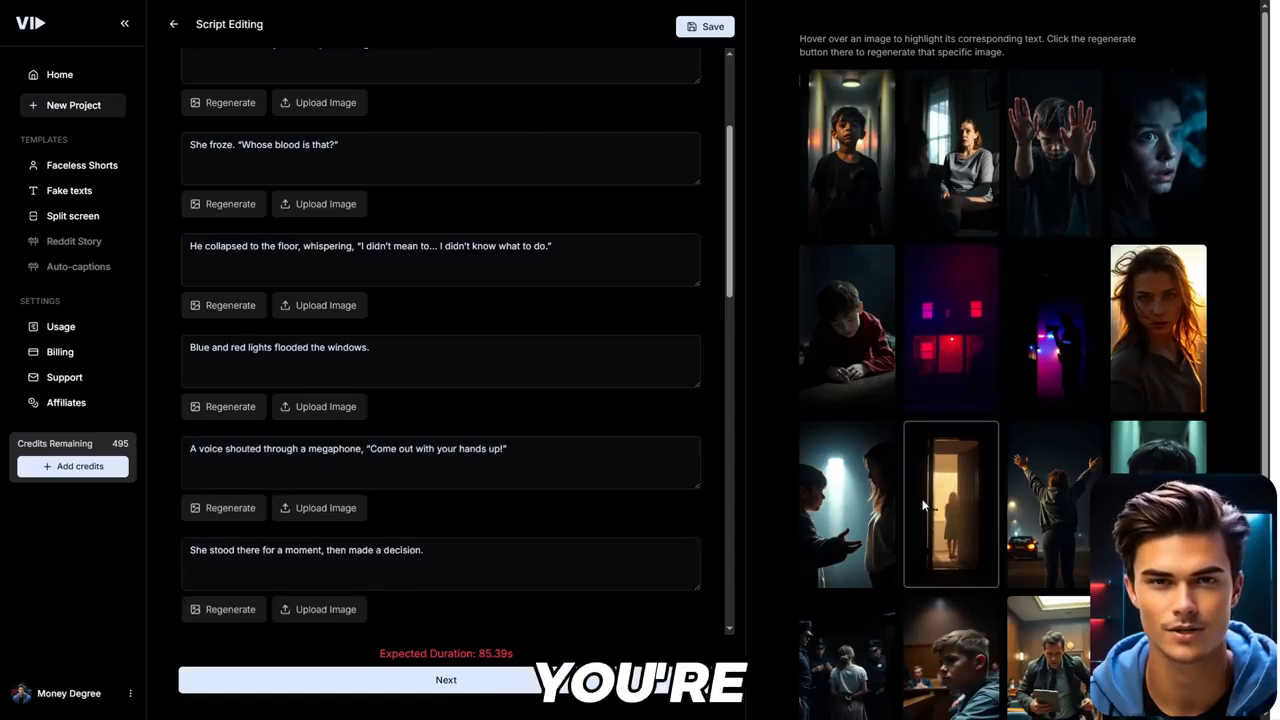
{"action": "left_click", "coordinate": [470, 690]}
{"action": "left_click", "coordinate": [756, 404]}
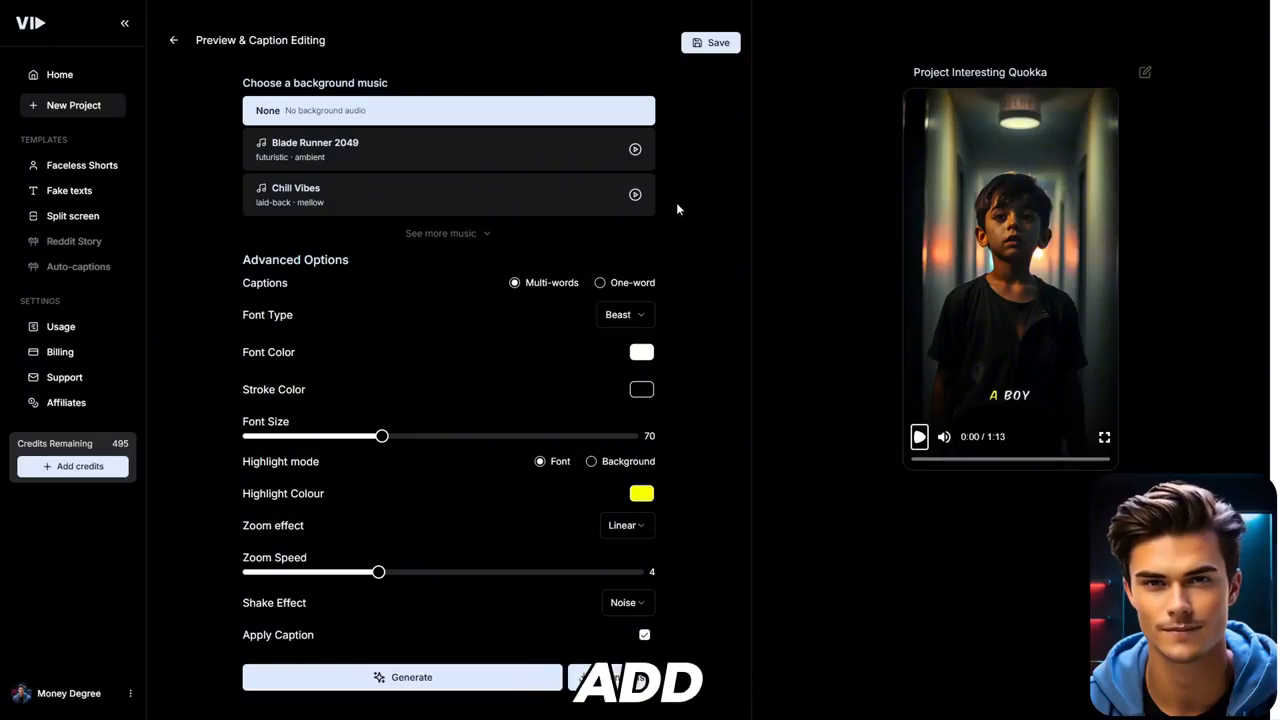
Browse the full background music list and choose Blade Runner 2049 for the video
{"action": "left_click", "coordinate": [486, 238]}
{"action": "scroll", "coordinate": [495, 248], "scroll_direction": "down", "scroll_amount": 2}
{"action": "scroll", "coordinate": [515, 360], "scroll_direction": "down", "scroll_amount": 1}
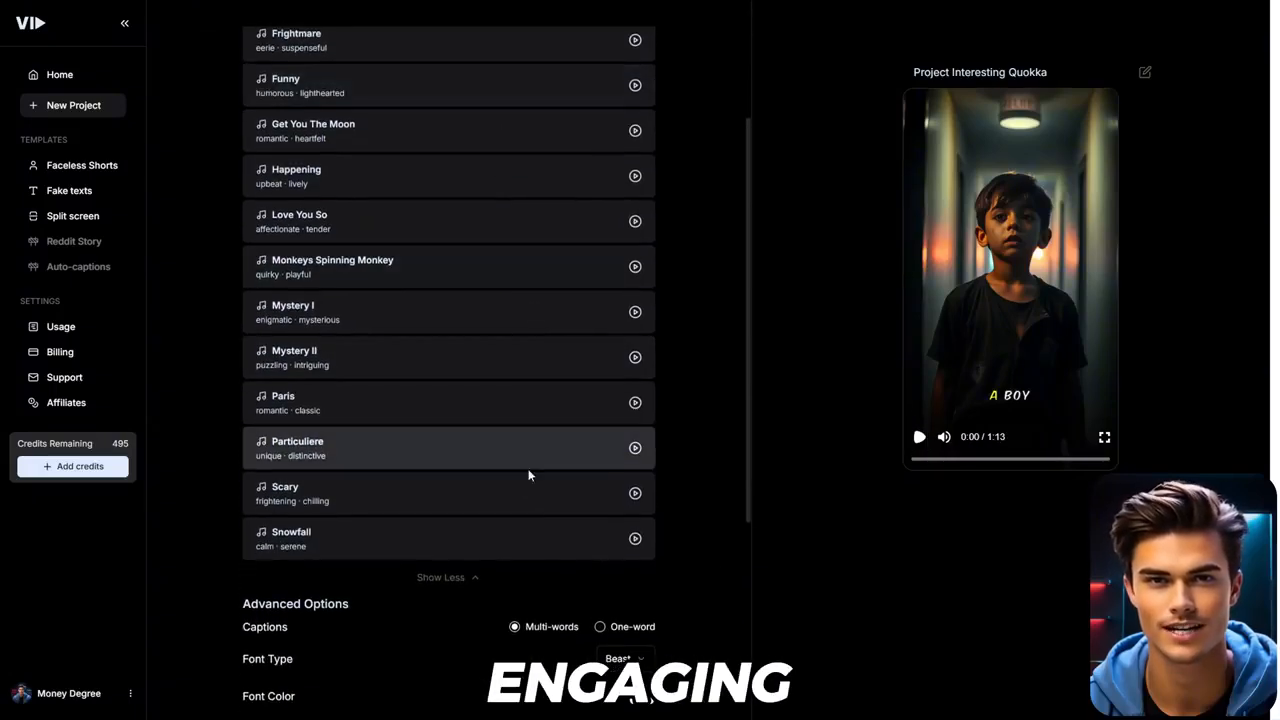
{"action": "scroll", "coordinate": [522, 466], "scroll_direction": "up", "scroll_amount": 2}
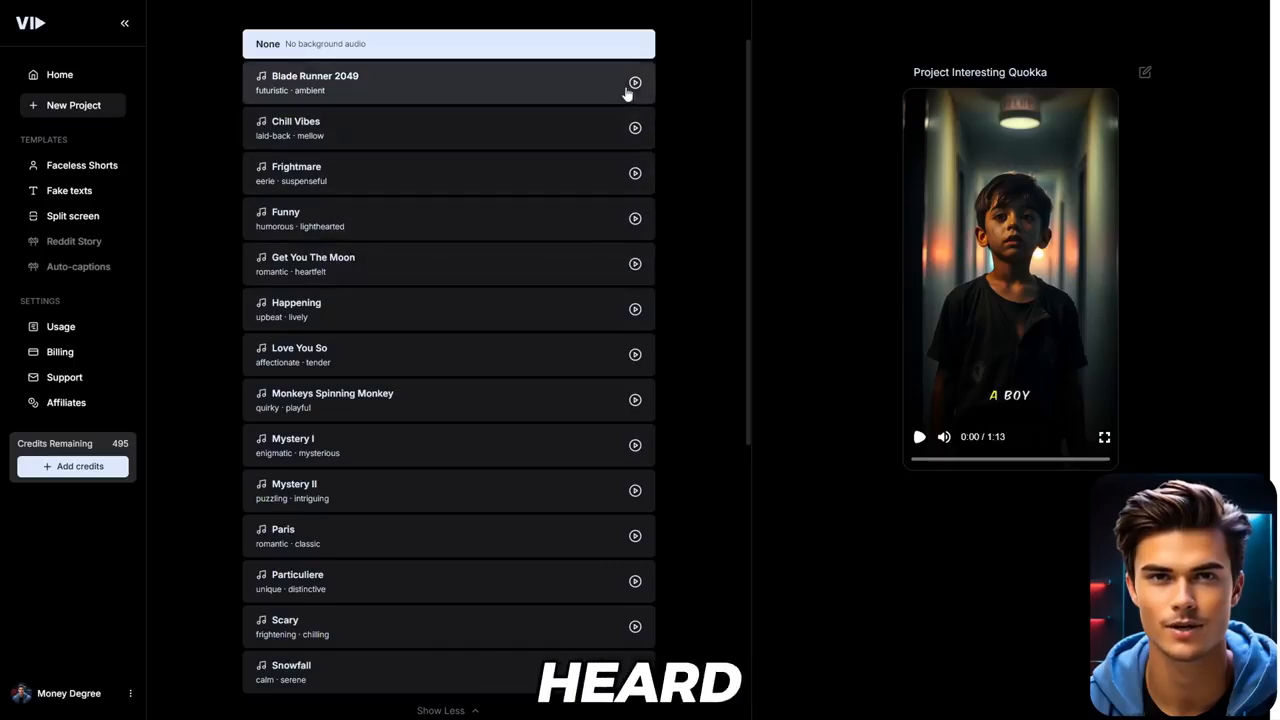
{"action": "left_click", "coordinate": [635, 83]}
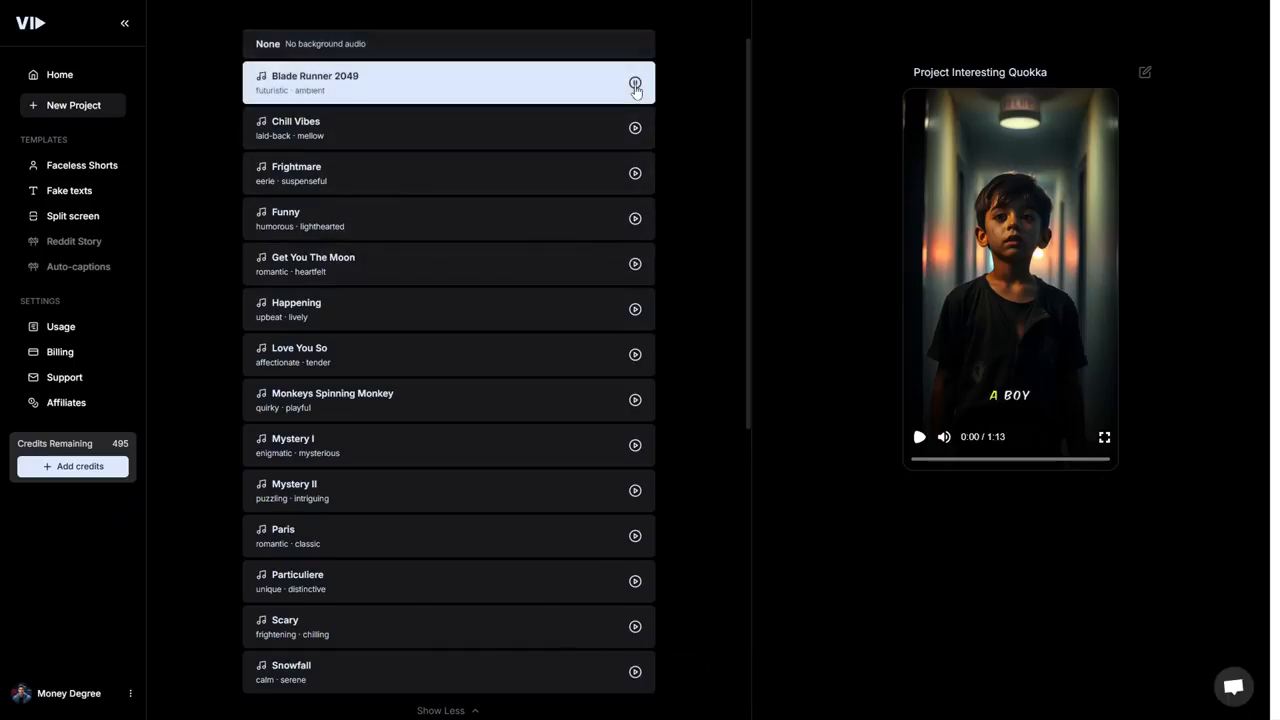
Lower the background audio volume to 10%
{"action": "scroll", "coordinate": [429, 163], "scroll_direction": "up", "scroll_amount": 1}
{"action": "scroll", "coordinate": [426, 403], "scroll_direction": "down", "scroll_amount": 5}
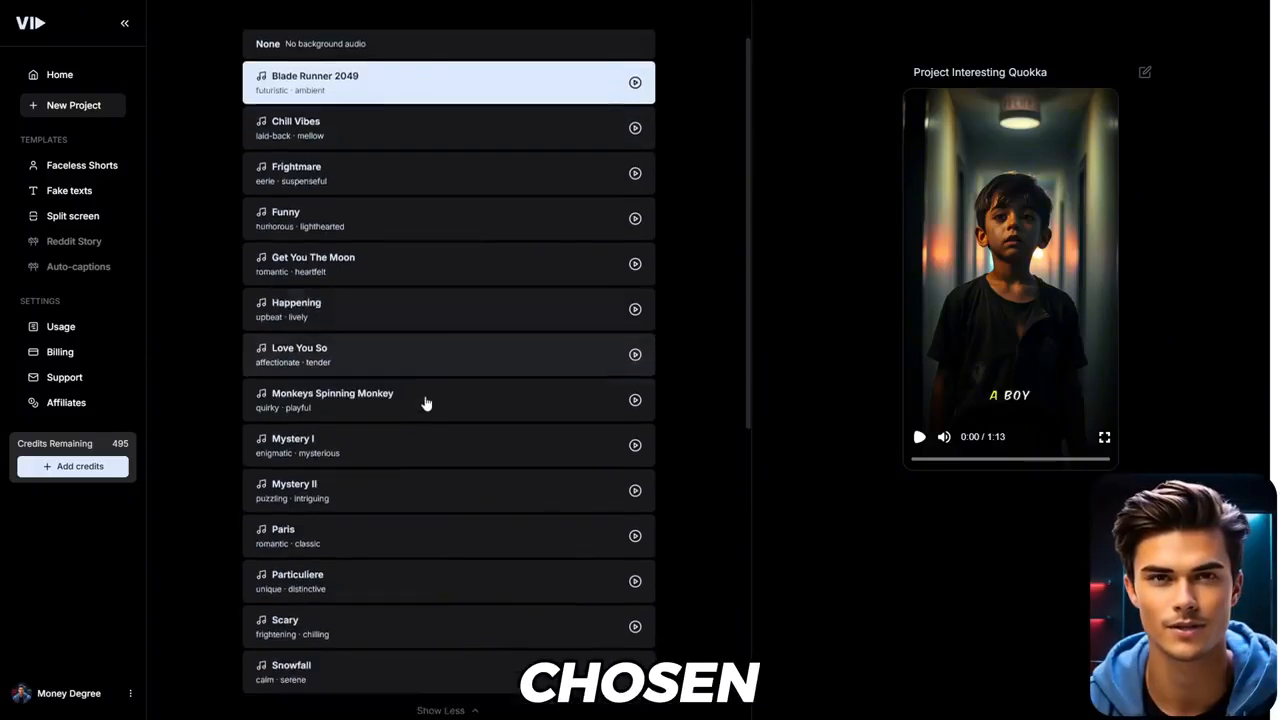
{"action": "scroll", "coordinate": [426, 403], "scroll_direction": "down", "scroll_amount": 1}
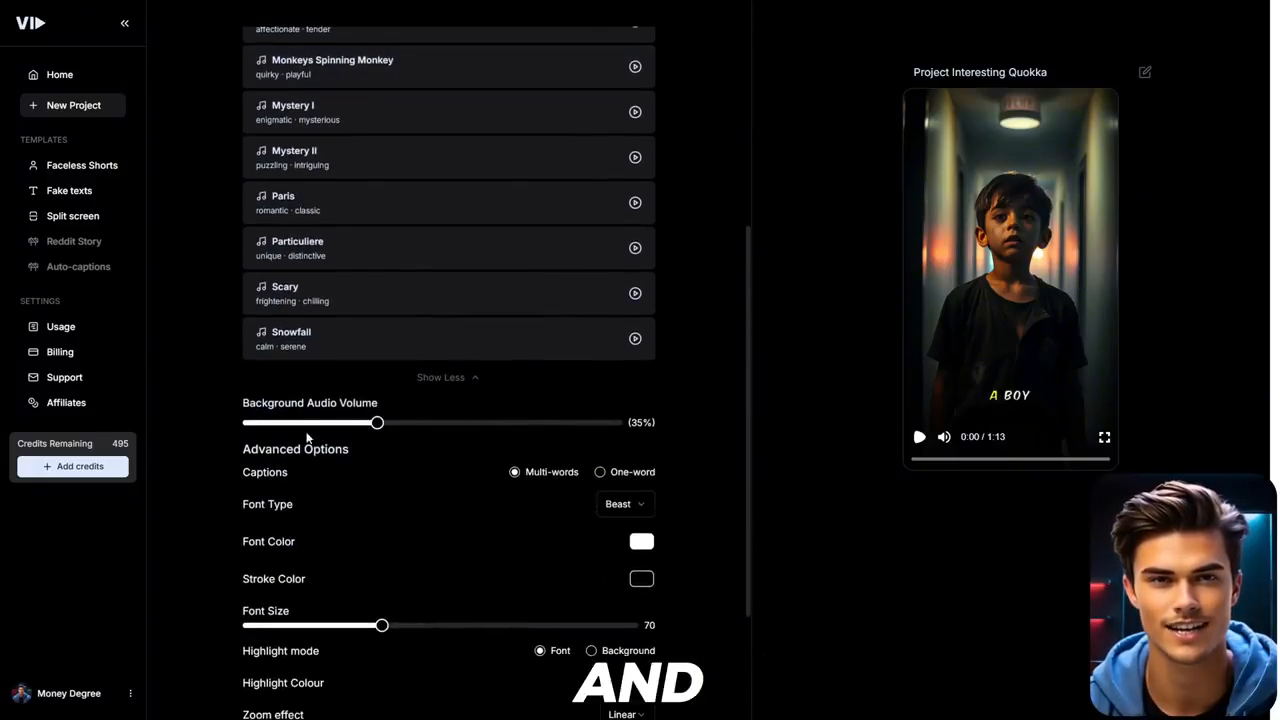
{"action": "left_click_drag", "start_coordinate": [376, 423], "coordinate": [283, 432]}
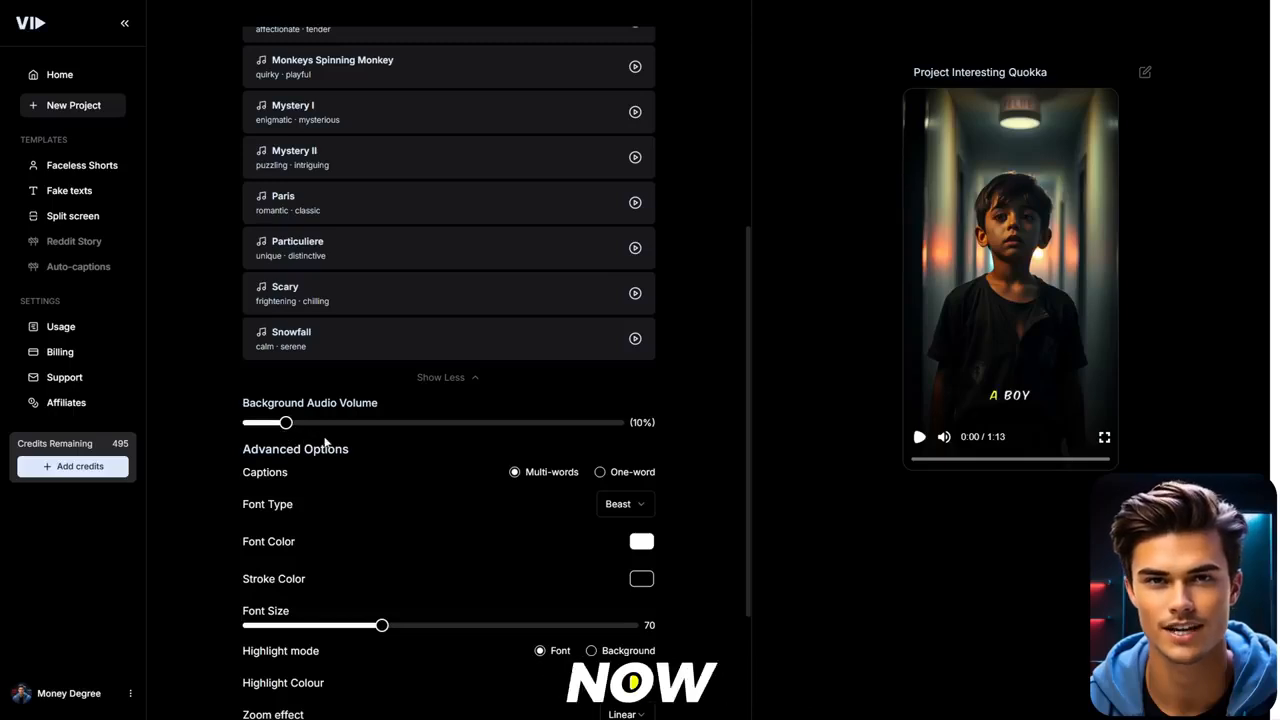
Try One-word captions in the video preview and return the captions to Multi-words
{"action": "scroll", "coordinate": [701, 358], "scroll_direction": "down", "scroll_amount": 4}
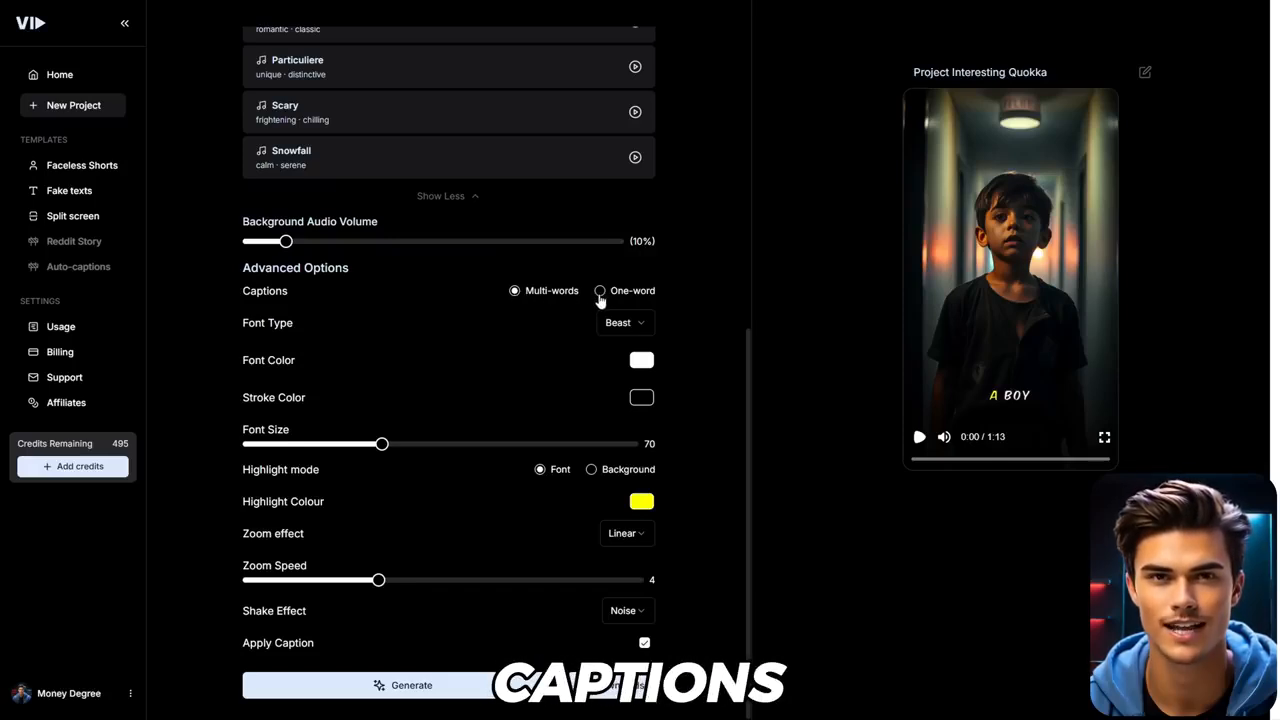
{"action": "left_click", "coordinate": [919, 436]}
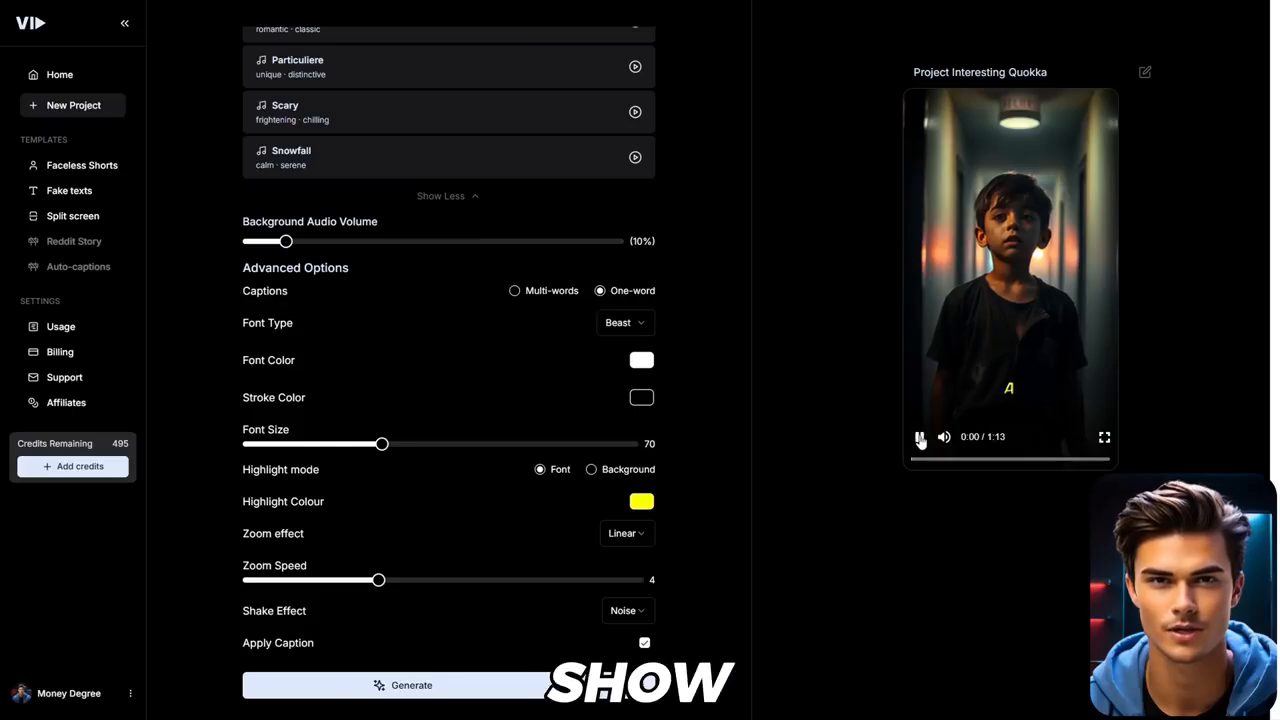
{"action": "left_click", "coordinate": [919, 437]}
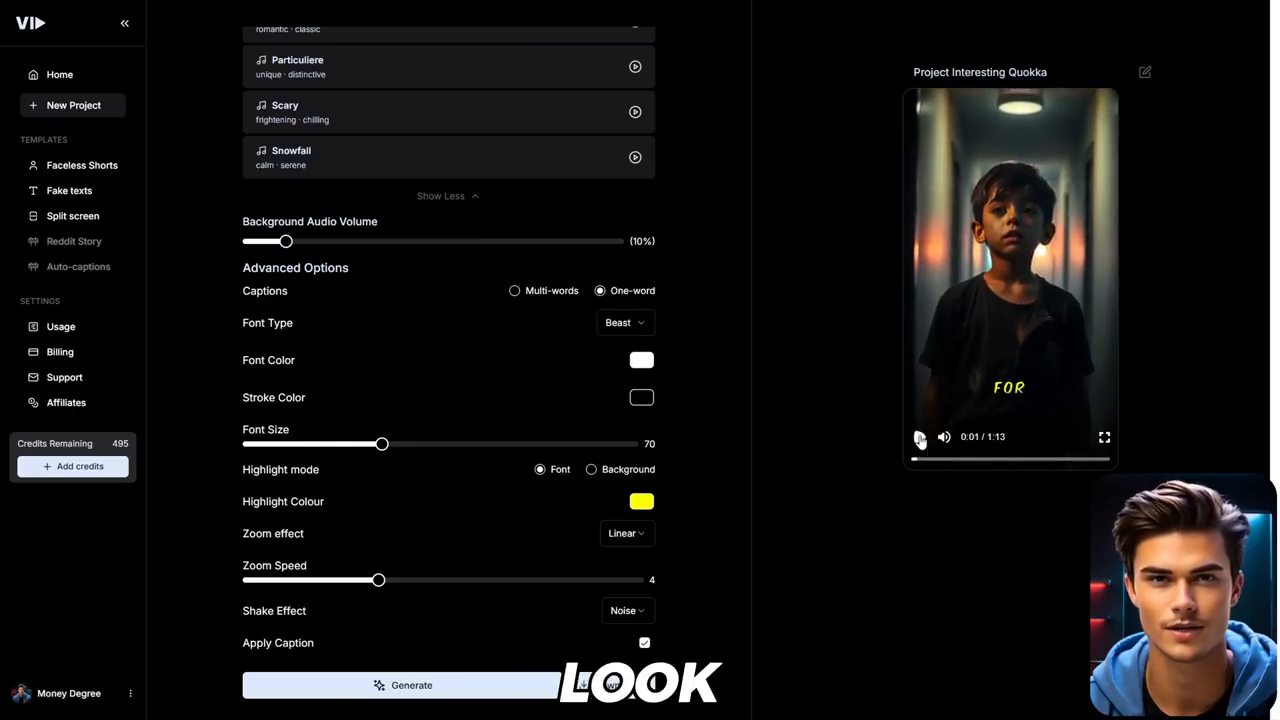
{"action": "left_click", "coordinate": [514, 293]}
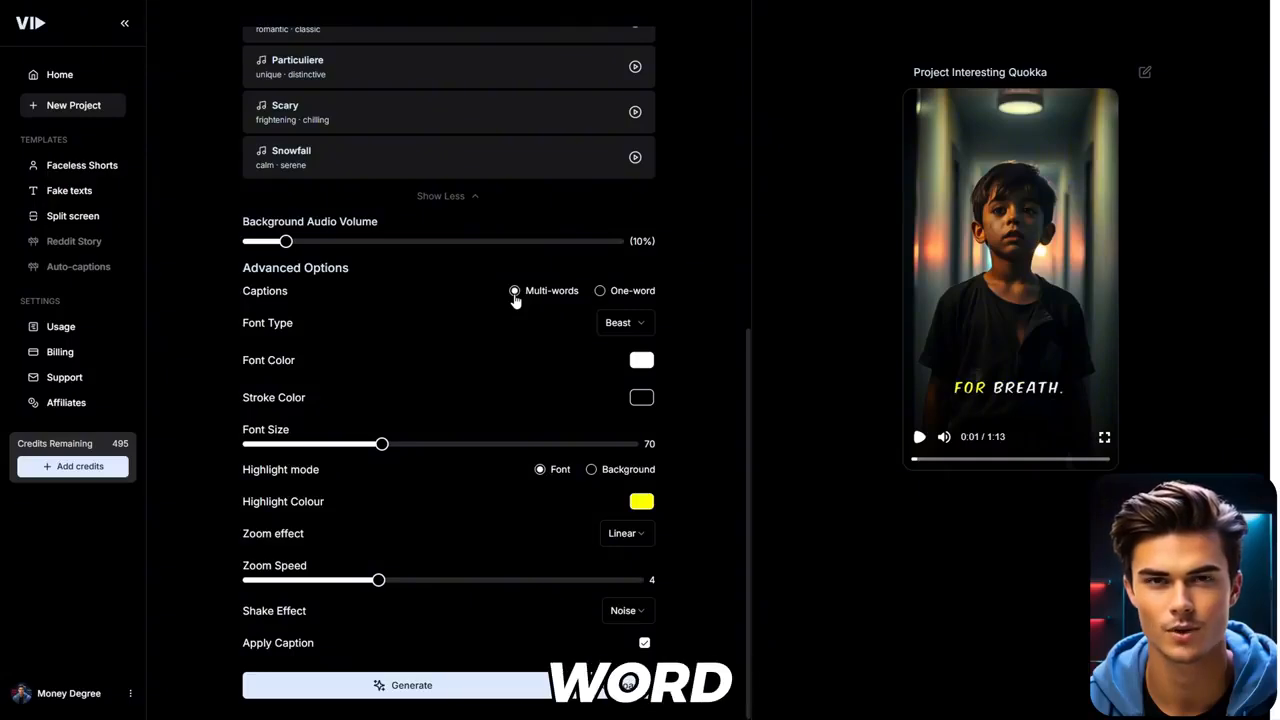
Try the Coiny, Curse Casual, and Montserrat caption fonts and return the font type to Beast
{"action": "left_click", "coordinate": [638, 330]}
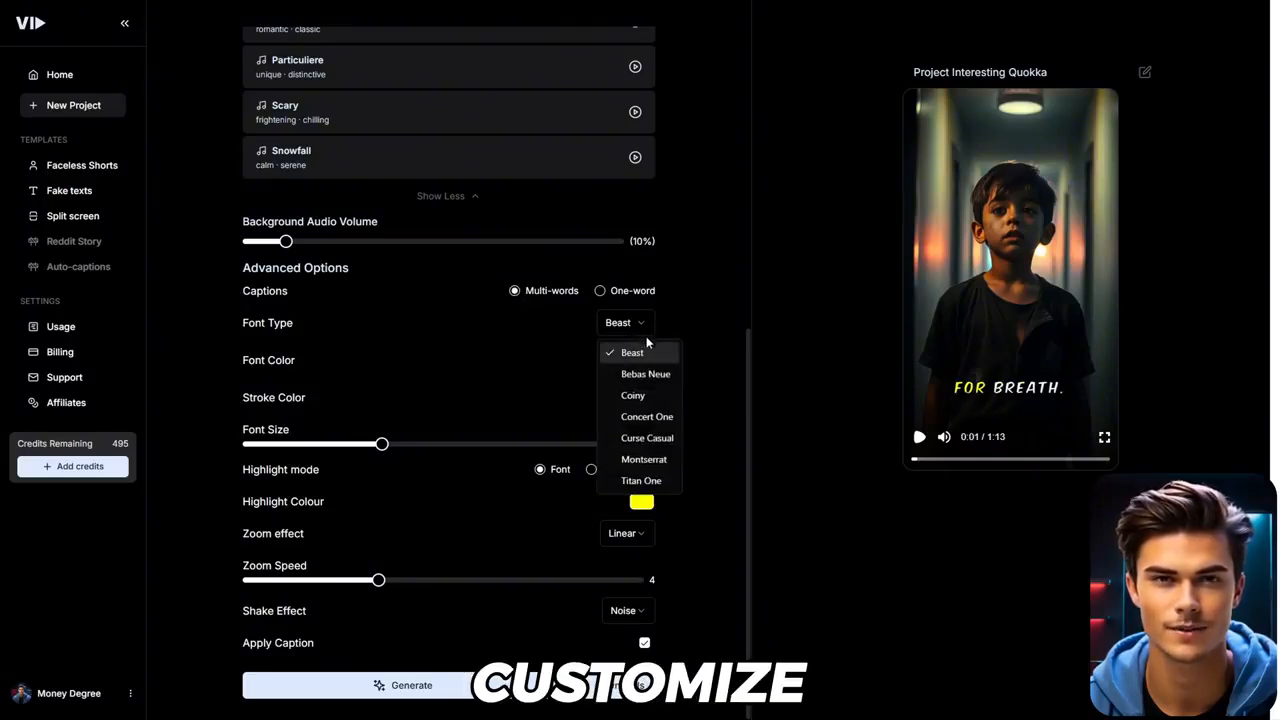
{"action": "left_click", "coordinate": [650, 396]}
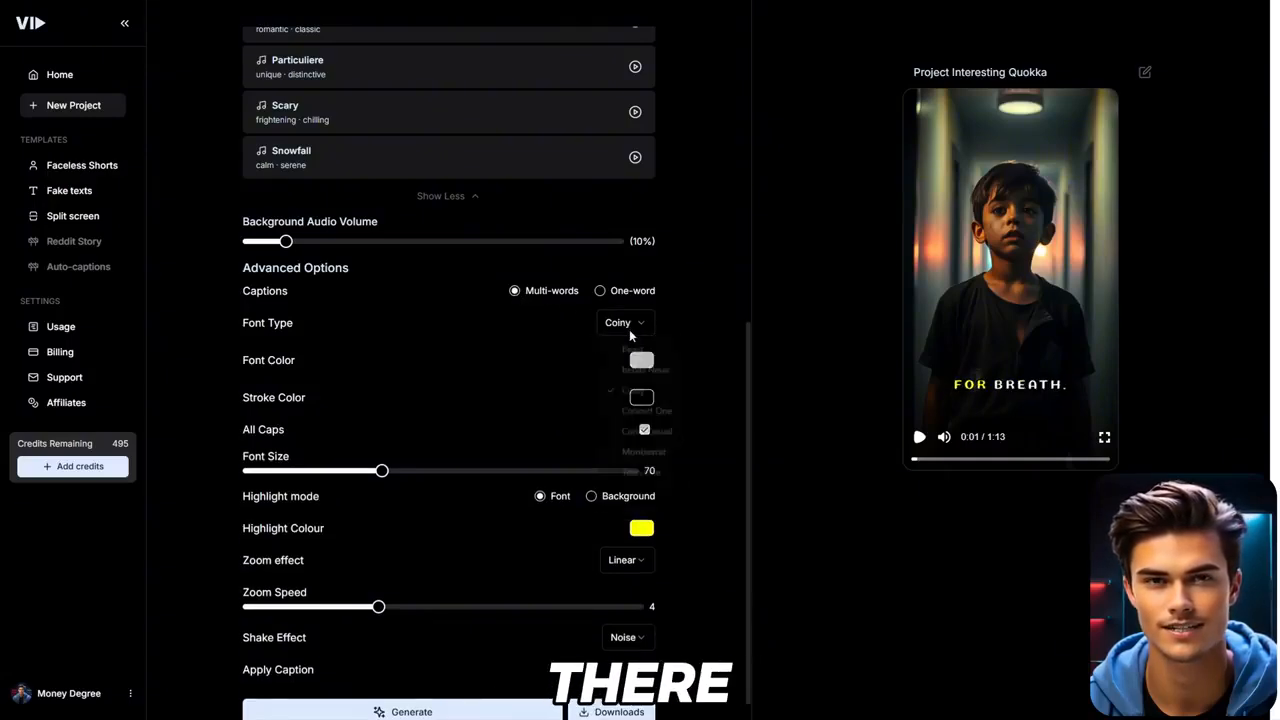
{"action": "left_click", "coordinate": [629, 326]}
{"action": "left_click", "coordinate": [655, 440]}
{"action": "left_click", "coordinate": [632, 335]}
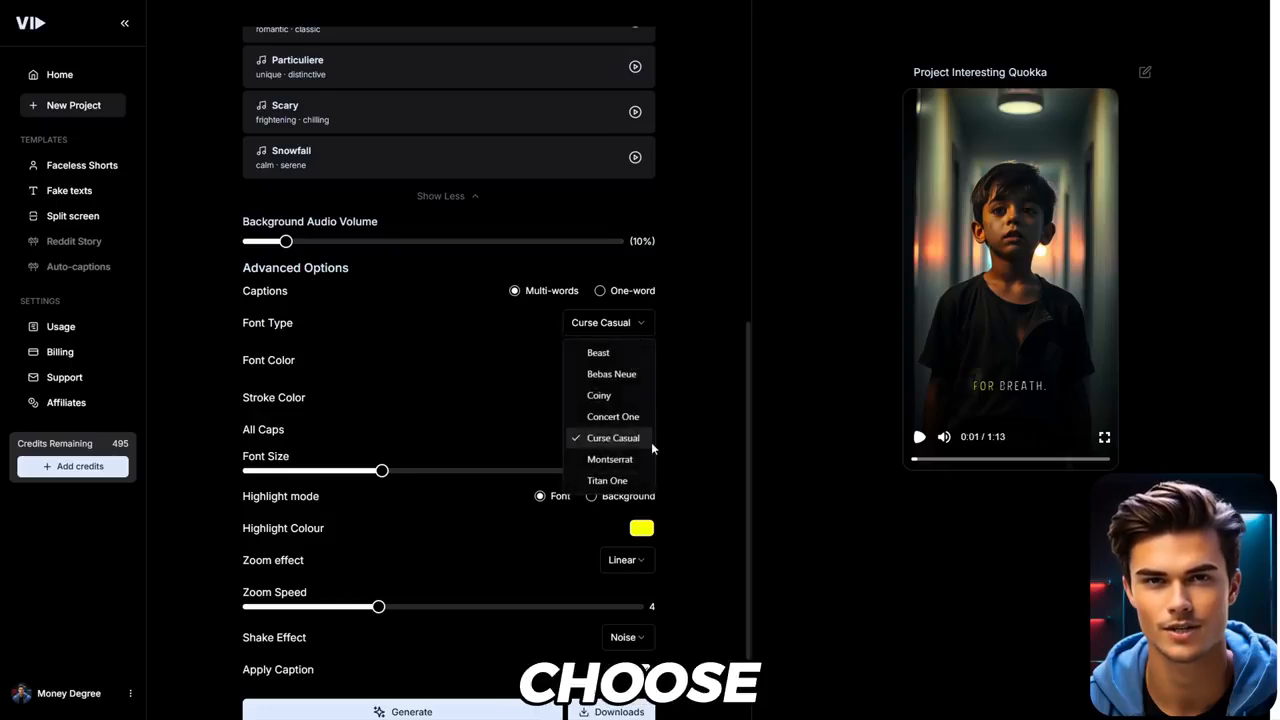
{"action": "left_click", "coordinate": [637, 460]}
{"action": "left_click", "coordinate": [622, 340]}
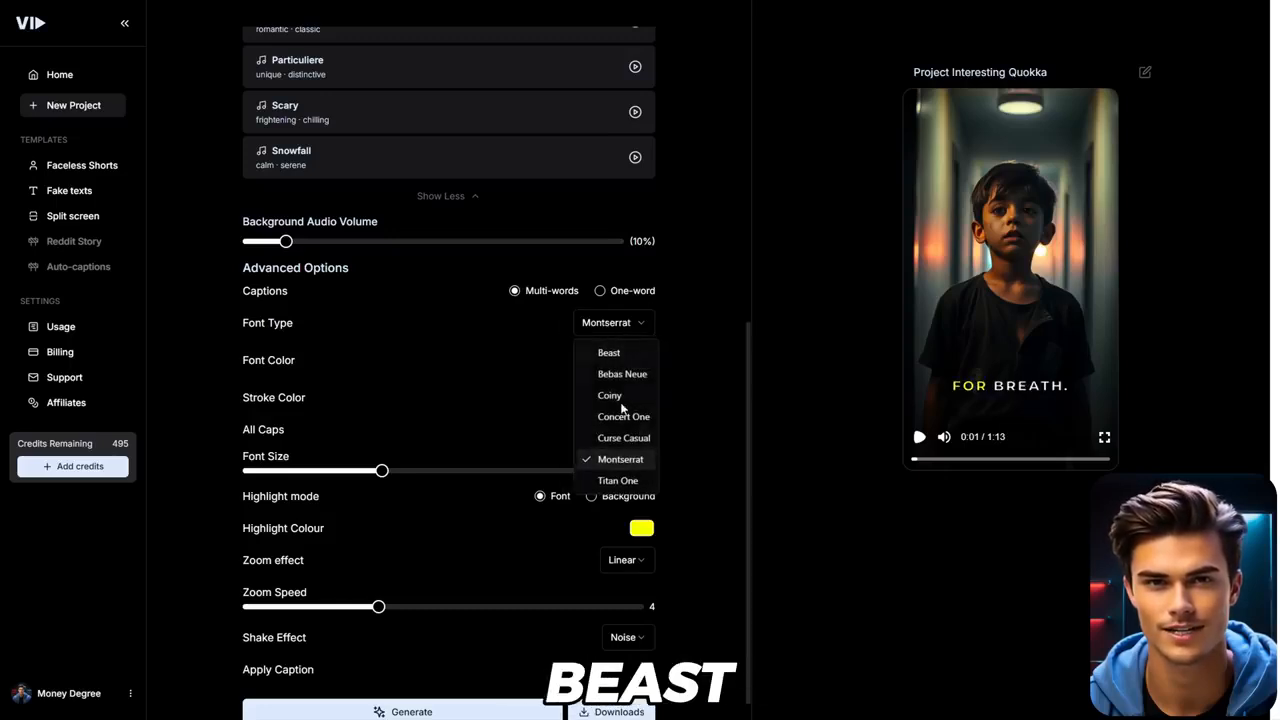
{"action": "left_click", "coordinate": [626, 354]}
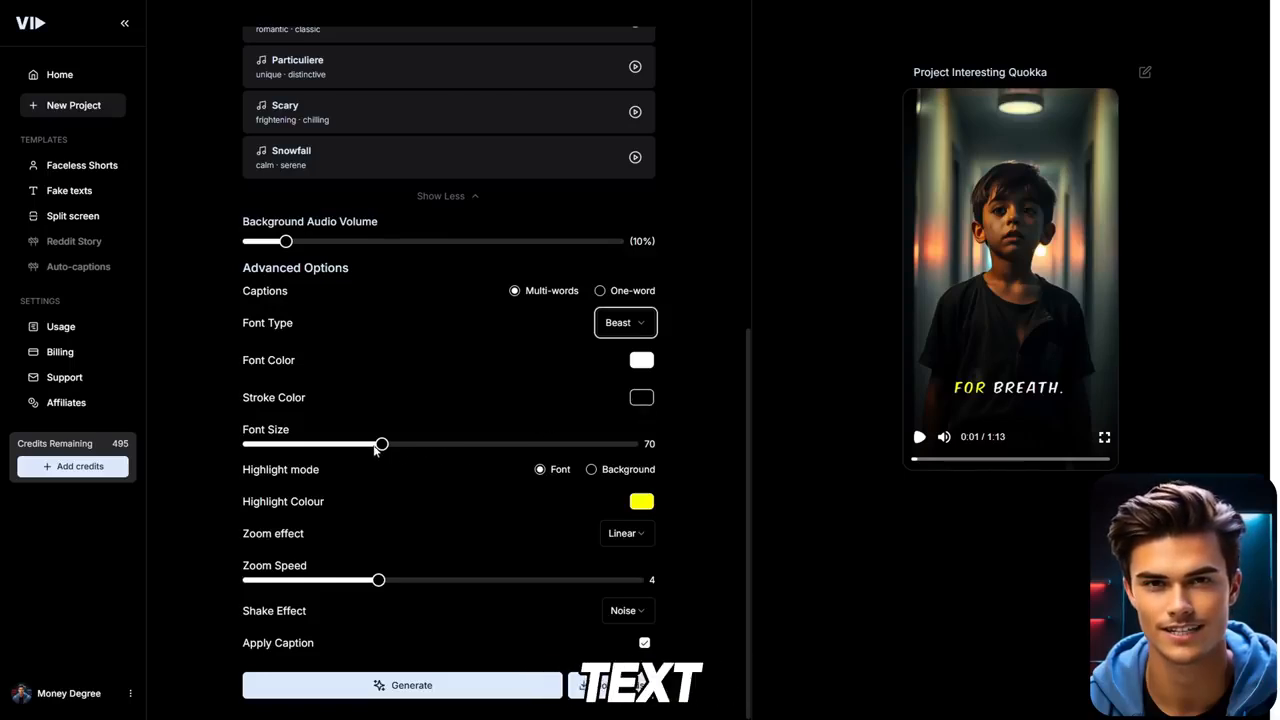
Set the caption font size to 91, and try the Background highlight mode before returning to Font
{"action": "left_click_drag", "start_coordinate": [383, 447], "coordinate": [426, 451]}
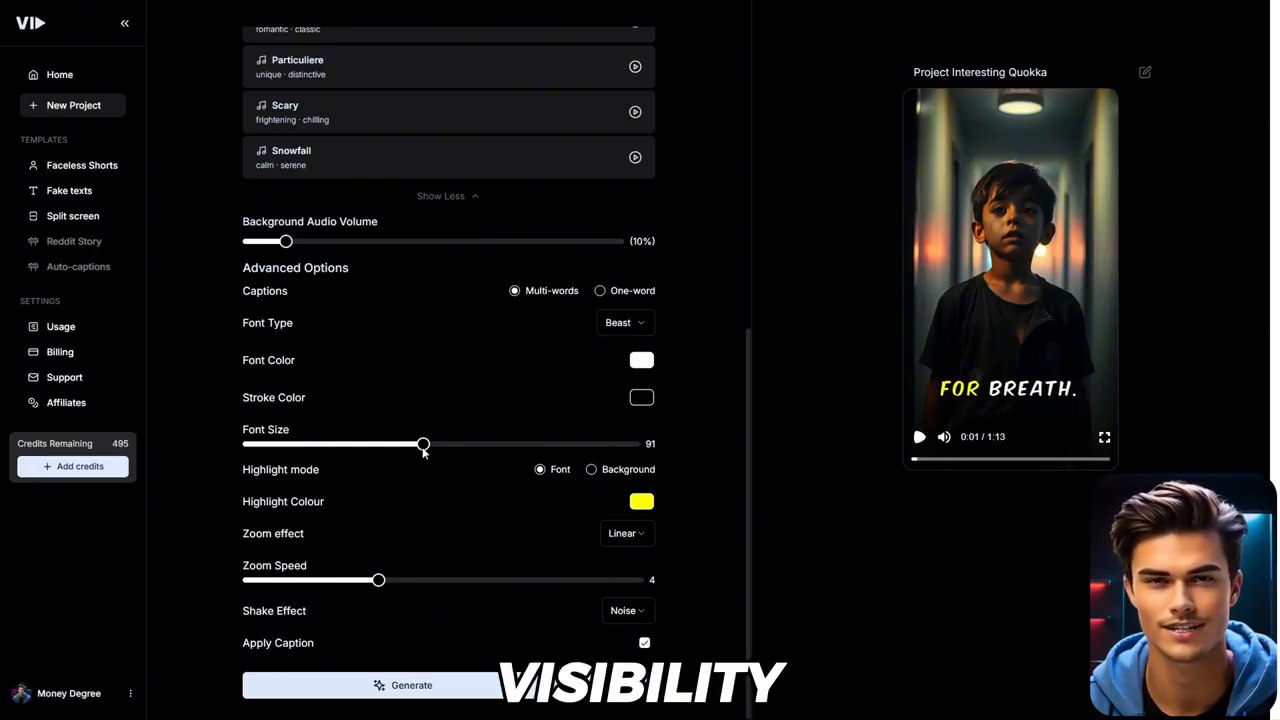
{"action": "left_click", "coordinate": [592, 470]}
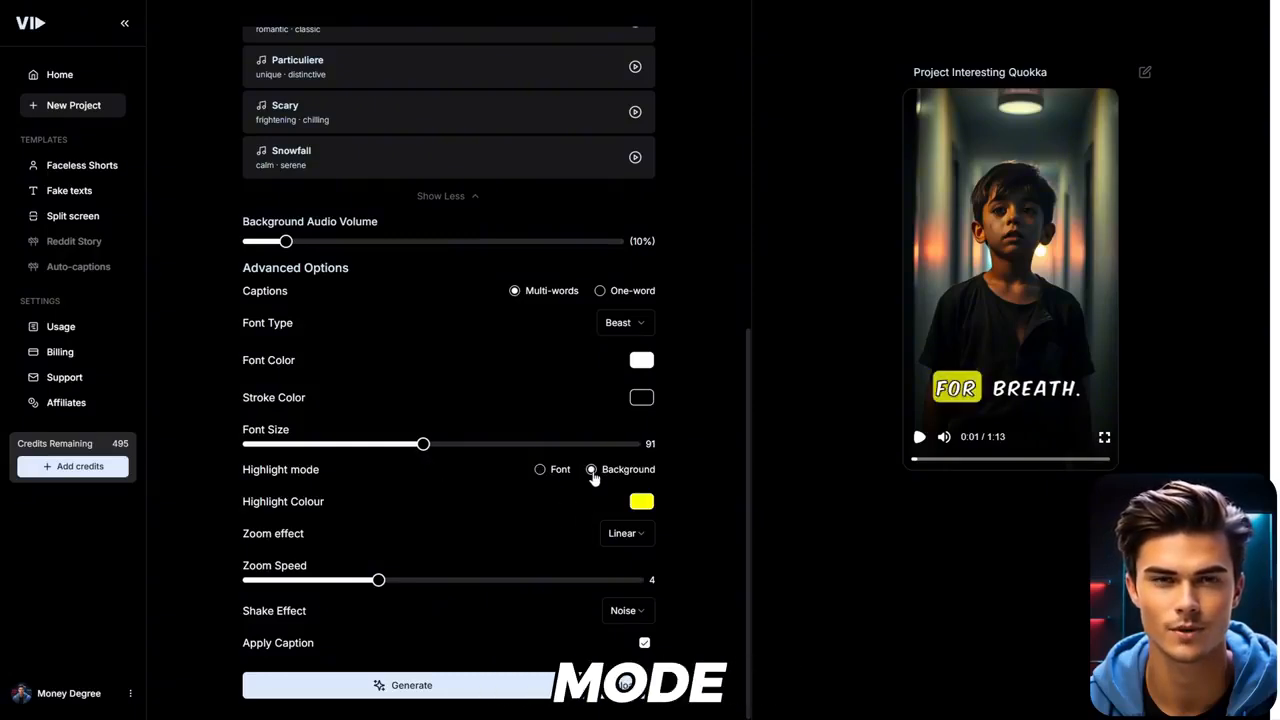
{"action": "left_click", "coordinate": [540, 471]}
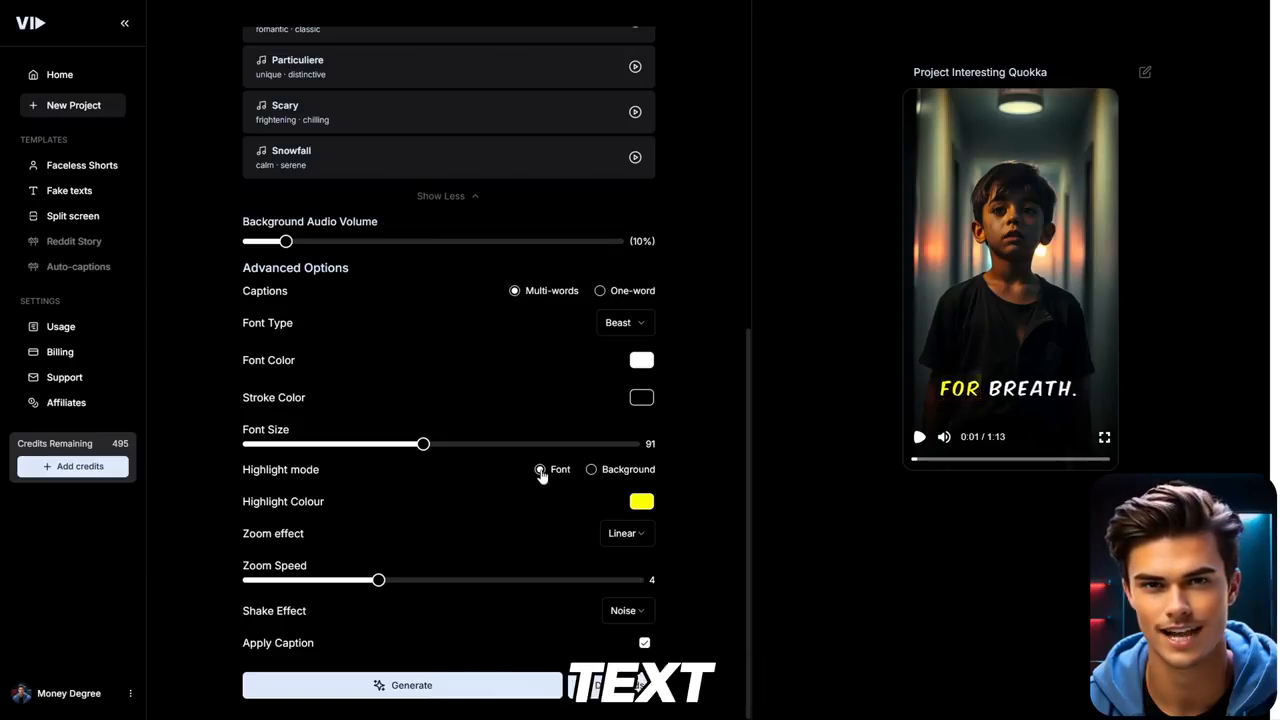
Try the Spring zoom effect and play a few seconds of the video preview to check it
{"action": "left_click", "coordinate": [643, 538]}
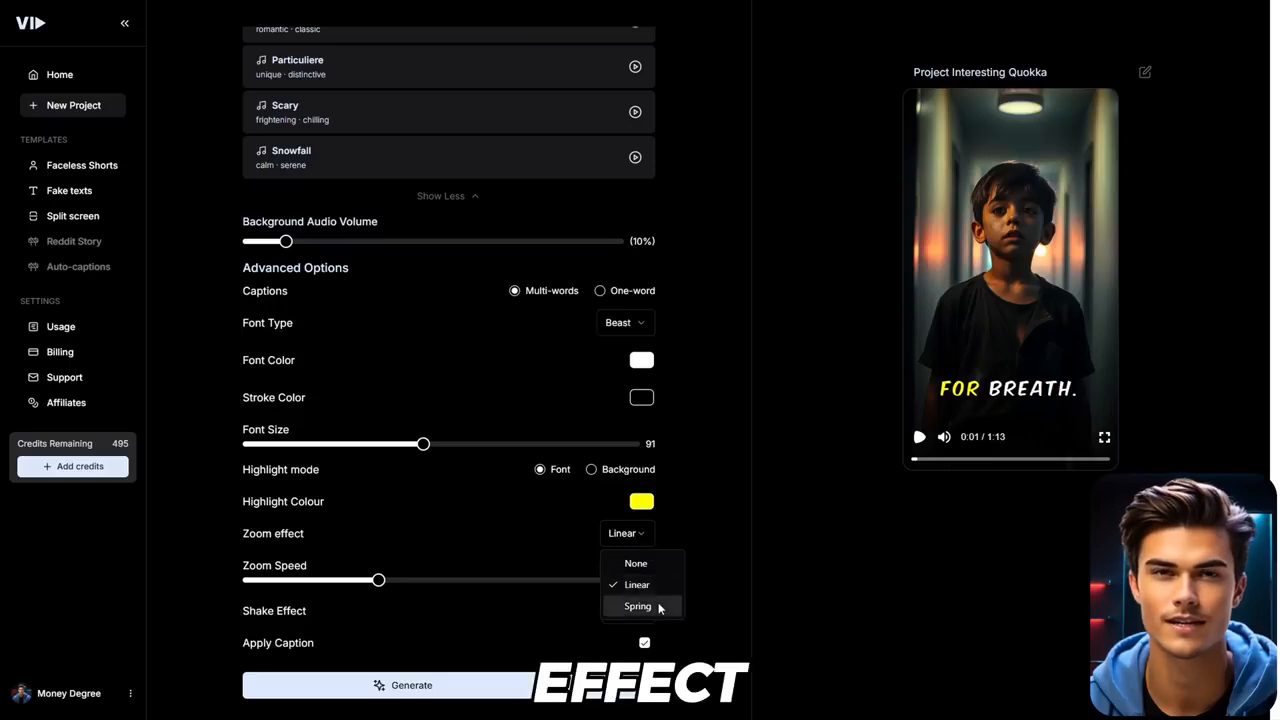
{"action": "left_click", "coordinate": [658, 607]}
{"action": "left_click", "coordinate": [919, 438]}
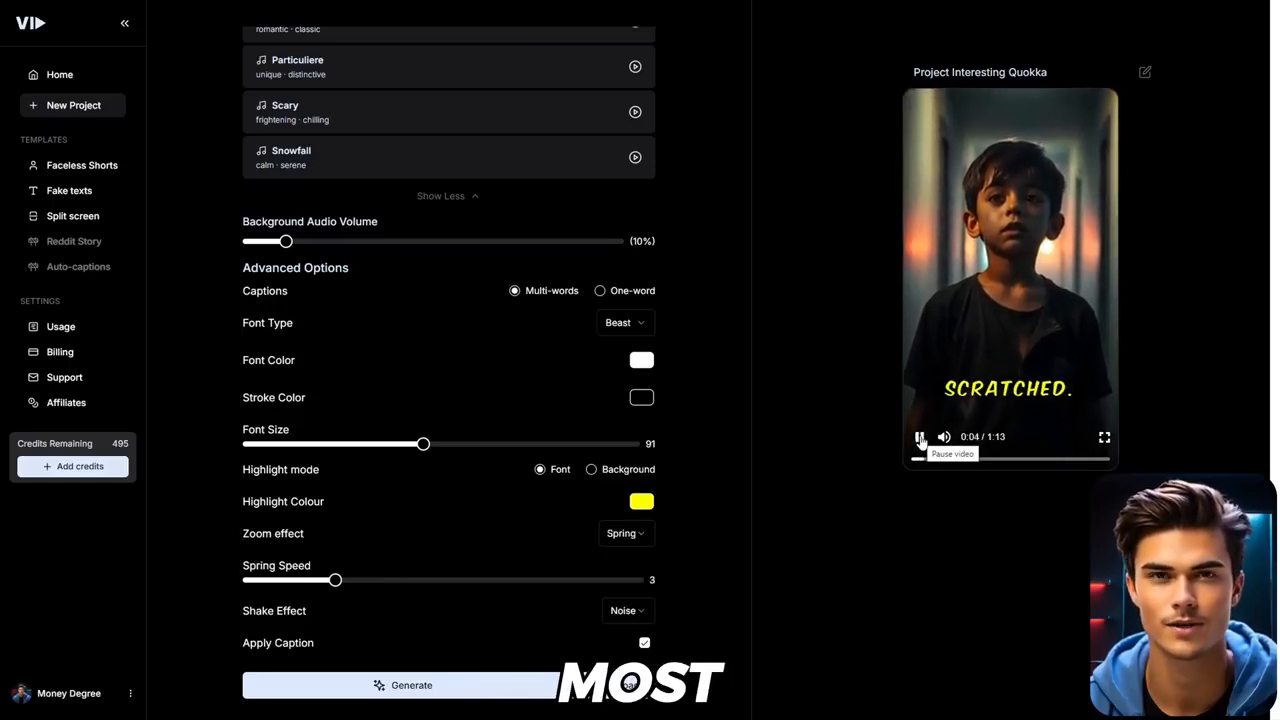
{"action": "left_click", "coordinate": [919, 438]}
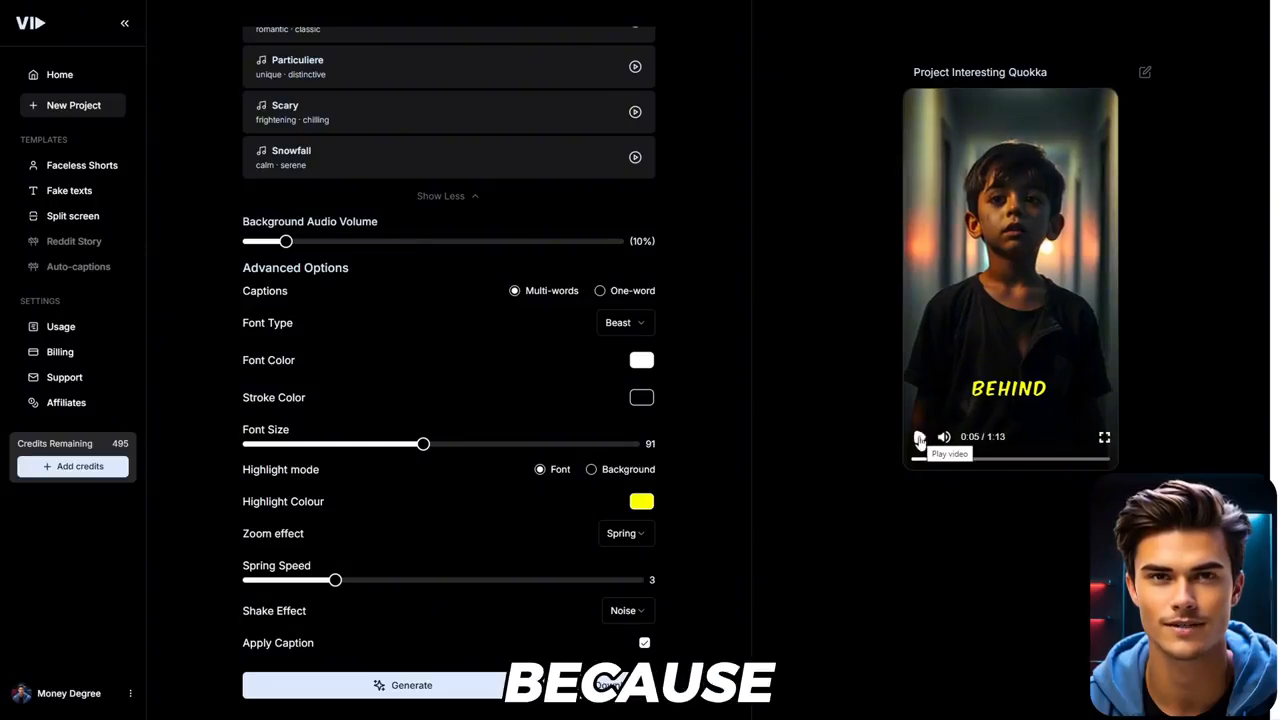
Return the zoom effect to Linear and set the zoom speed to 6
{"action": "left_click", "coordinate": [626, 535]}
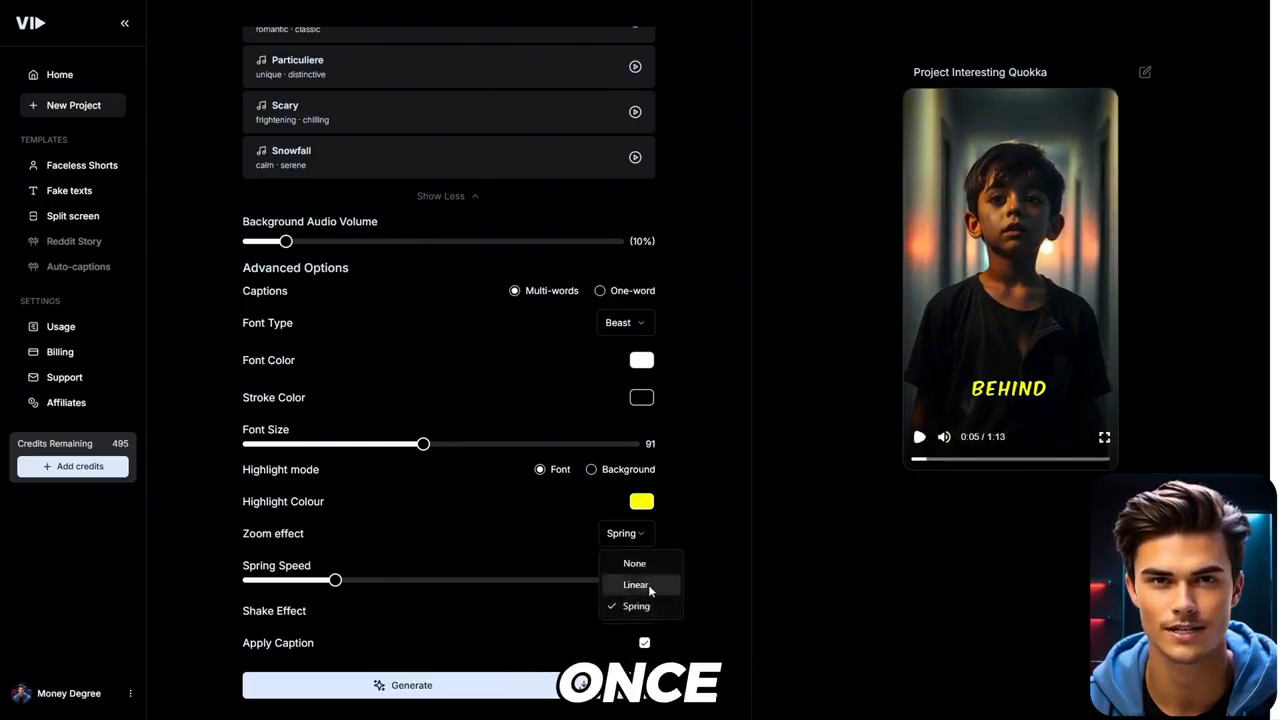
{"action": "left_click", "coordinate": [636, 585]}
{"action": "left_click_drag", "start_coordinate": [533, 581], "coordinate": [464, 581]}
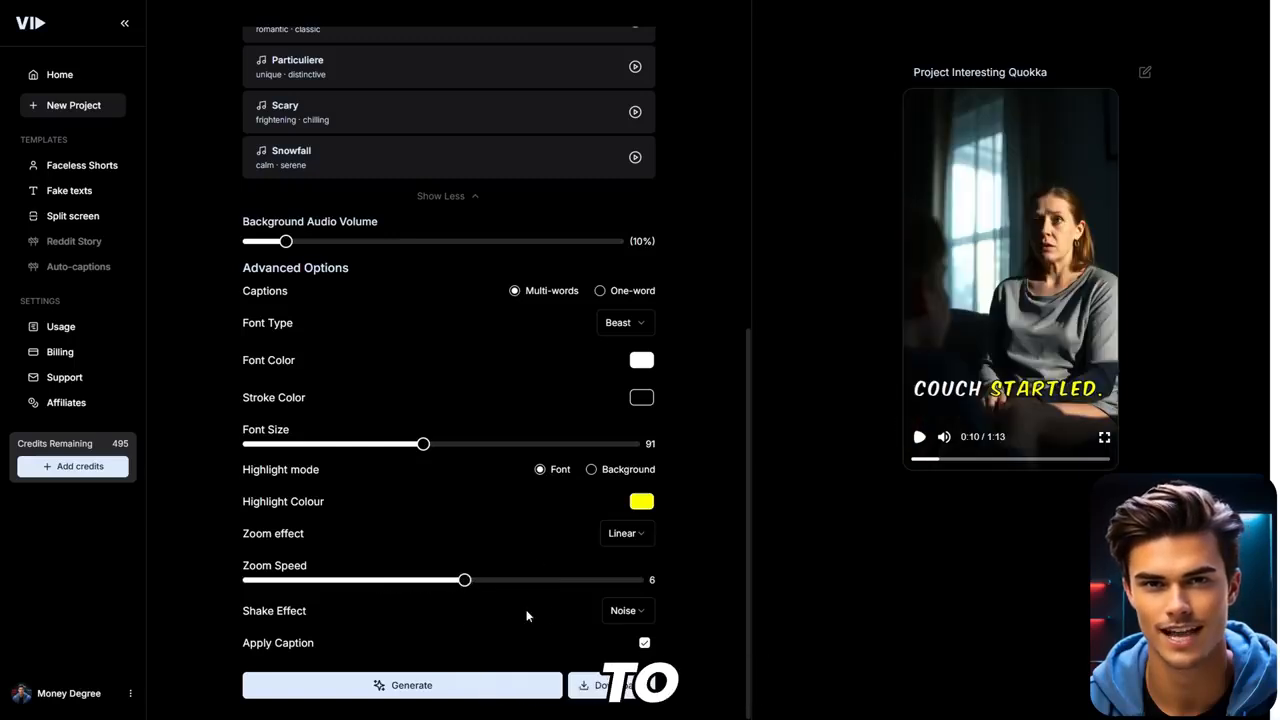
Review the shake effect options, keep Noise, and generate the final video
{"action": "left_click", "coordinate": [646, 612]}
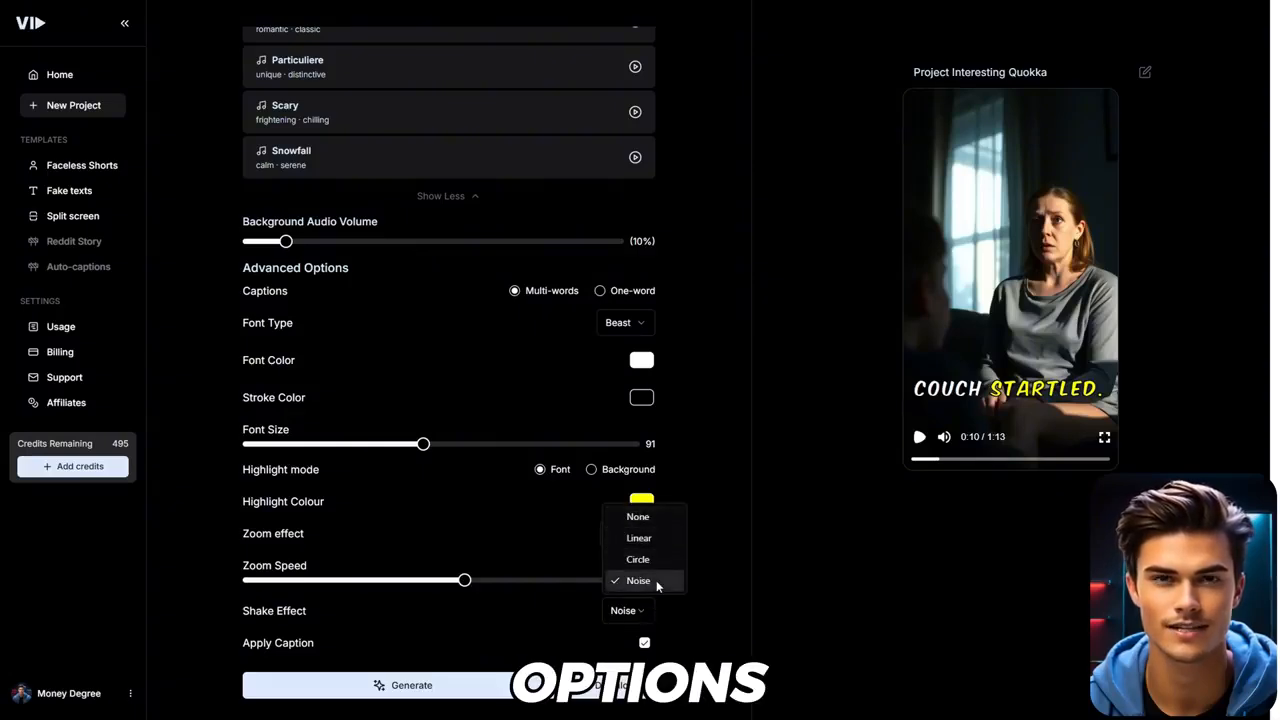
{"action": "left_click", "coordinate": [641, 619]}
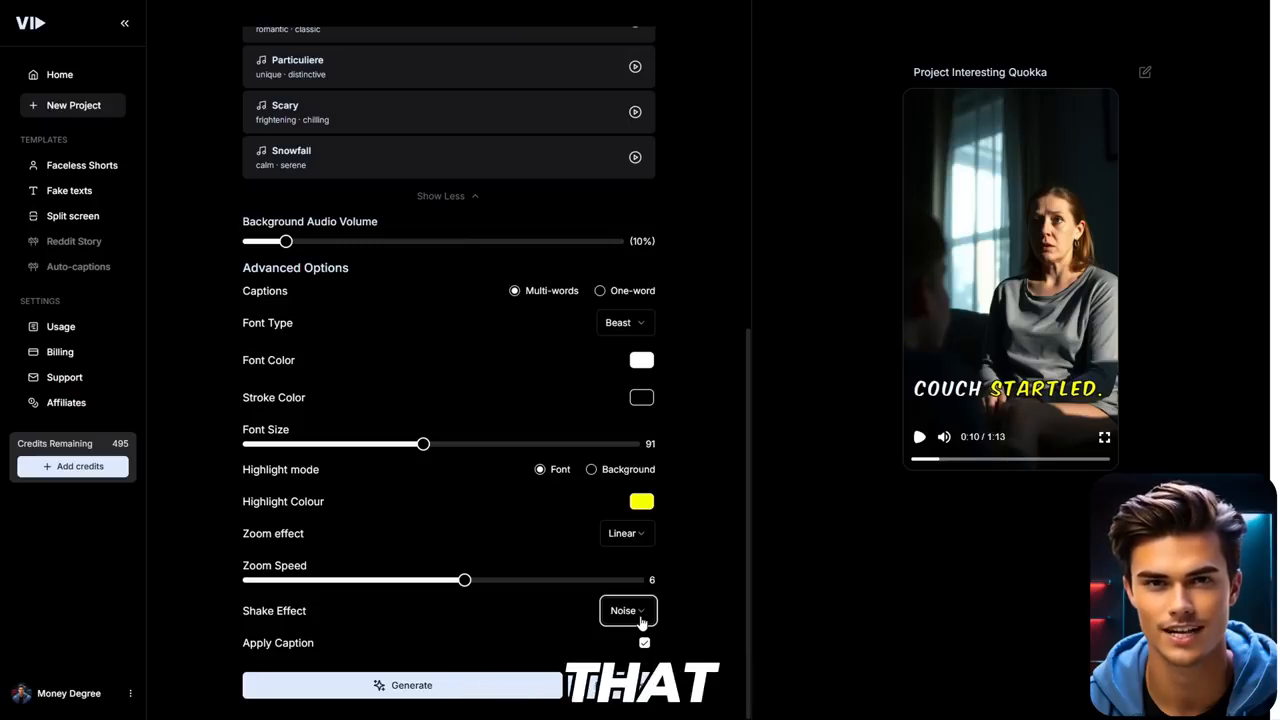
{"action": "left_click", "coordinate": [405, 686]}
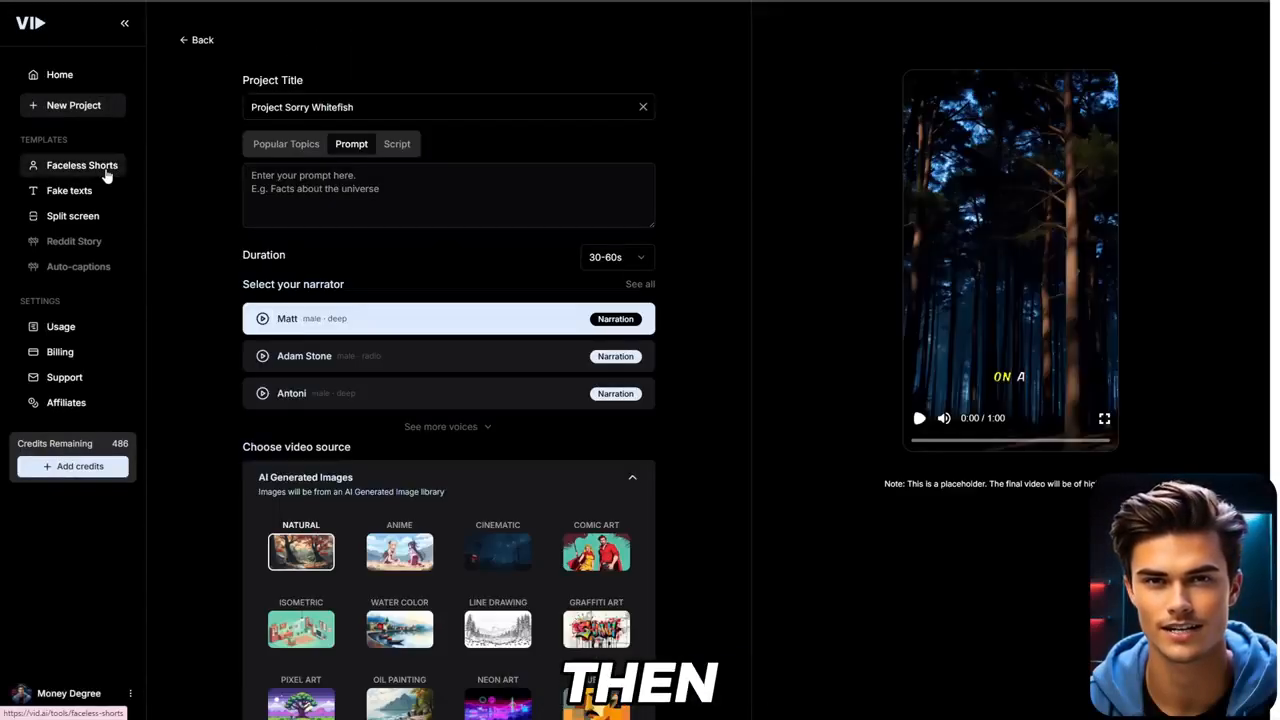
In a new Faceless Shorts project, base the video on the popular topic Interesting Facts
{"action": "left_click", "coordinate": [311, 156]}
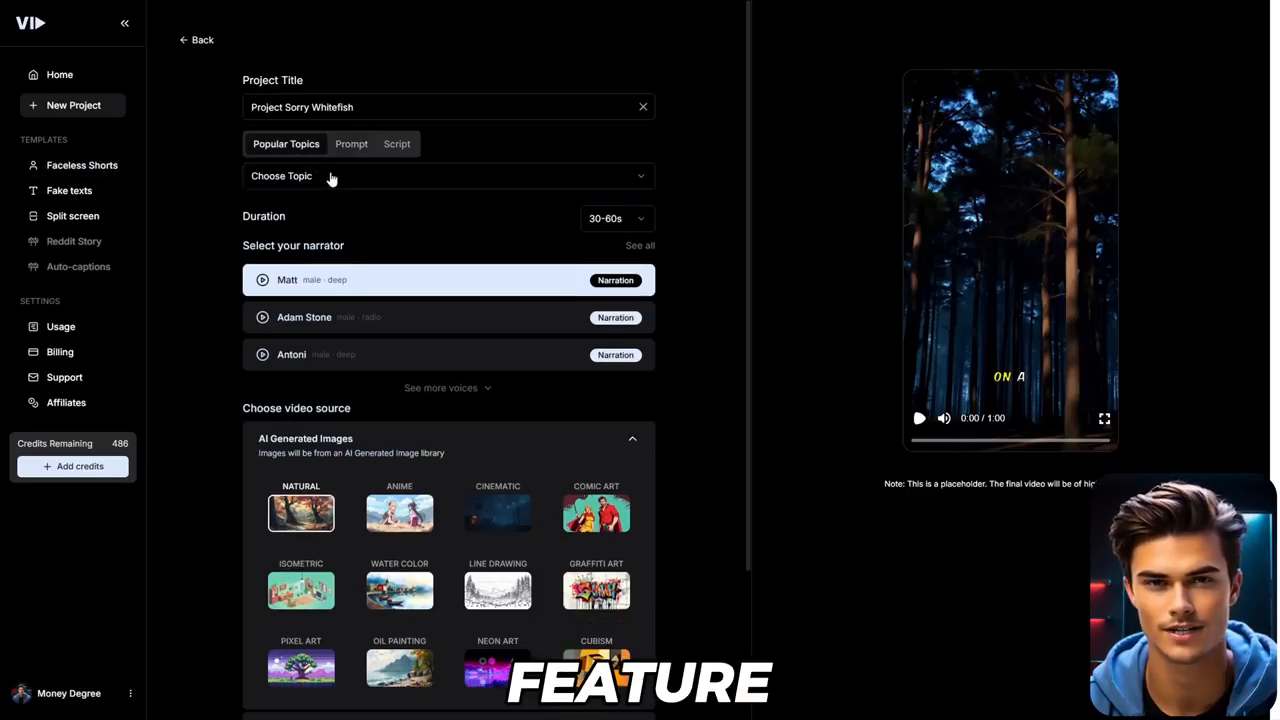
{"action": "left_click", "coordinate": [333, 176]}
{"action": "scroll", "coordinate": [414, 240], "scroll_direction": "down", "scroll_amount": 4}
{"action": "scroll", "coordinate": [401, 390], "scroll_direction": "up", "scroll_amount": 4}
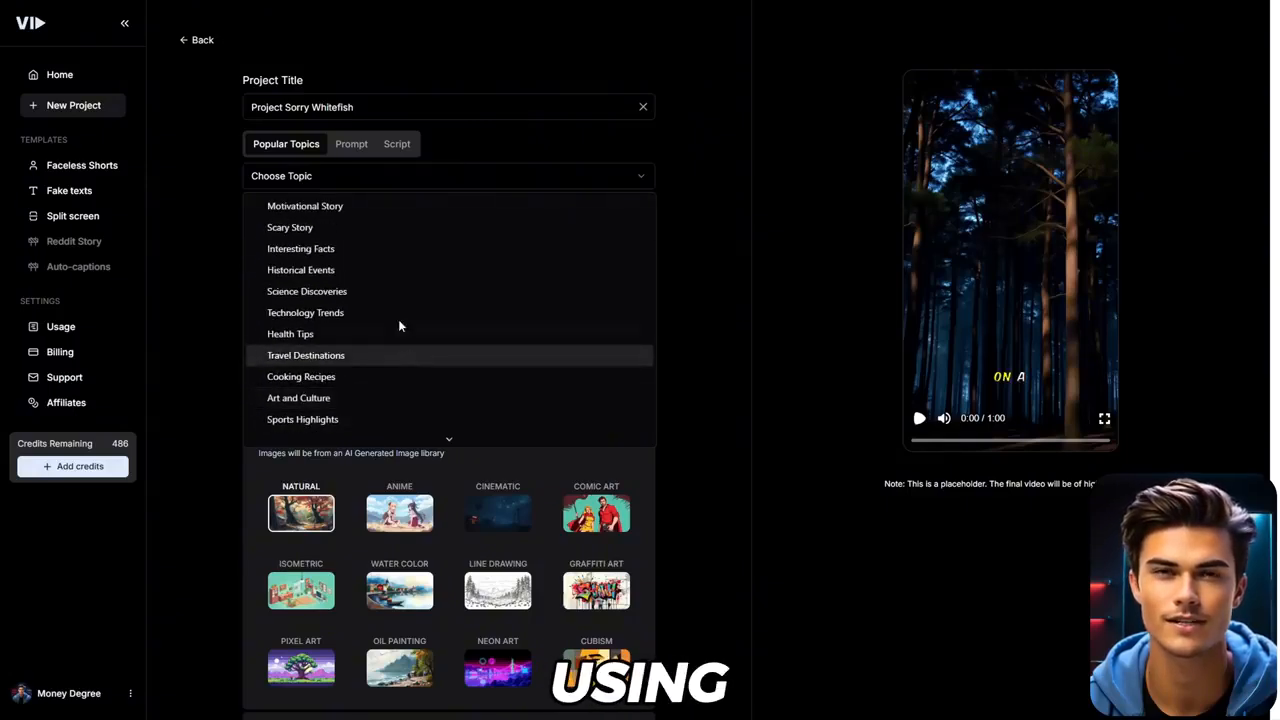
{"action": "left_click", "coordinate": [396, 250]}
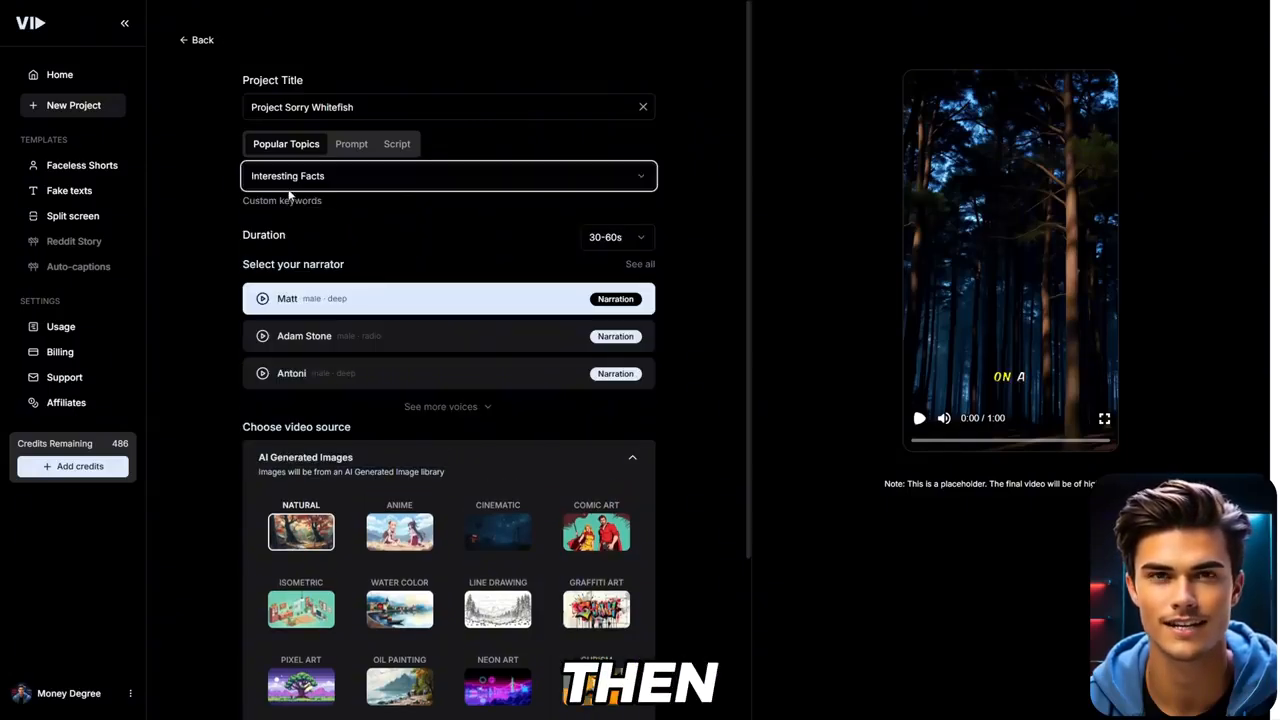
Set the video duration to 60-90s and switch the content source to a custom prompt
{"action": "left_click", "coordinate": [603, 242]}
{"action": "left_click", "coordinate": [616, 287]}
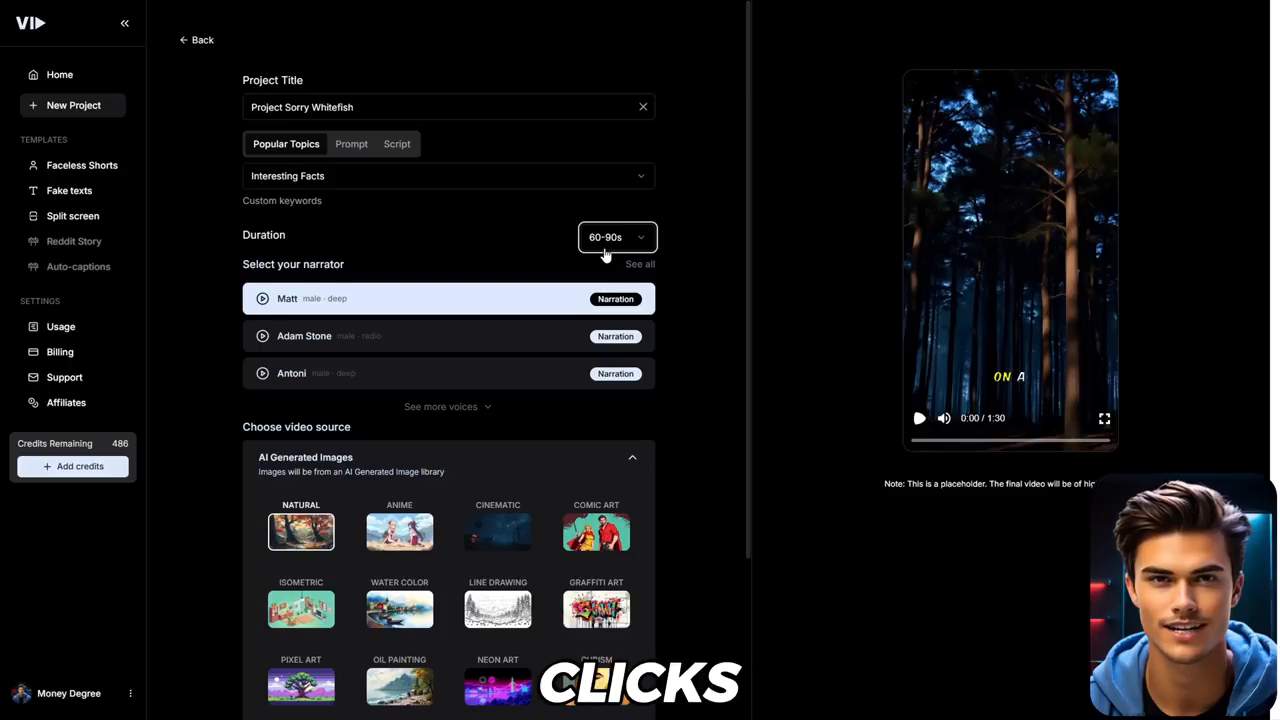
{"action": "left_click", "coordinate": [351, 147]}
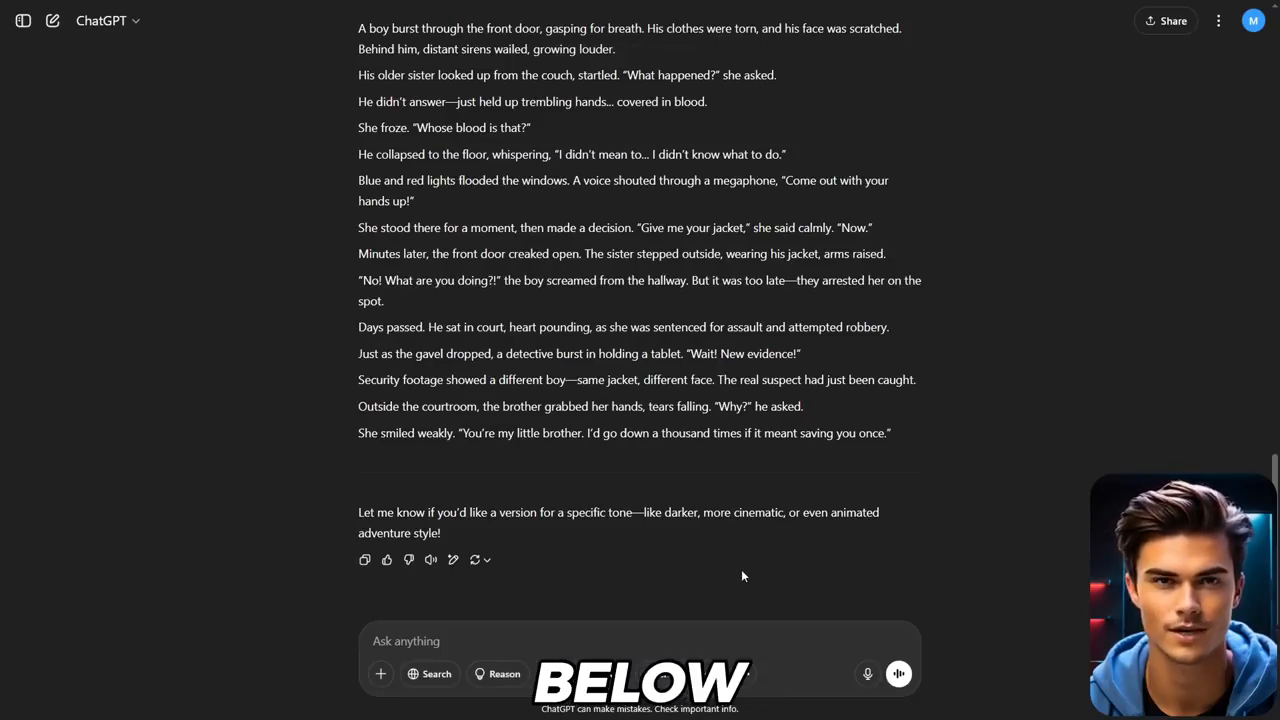
In ChatGPT, request 10 original cinematic text-to-video prompts of 1–3 sentences based on the script, focused on emotional storytelling with a twist, and review them
{"action": "left_click", "coordinate": [741, 636]}
{"action": "type", "text": "Based on the script above, generate 10 original and cinematic video generation prompts I can use in a text to video AI tool. Each prompt should describe a short story in 1–3 sentences, focused on emotional storytelling, moral dilemmas, sacrifice, or wisdom, similar in tone and depth to the script. They should feel like powerful mini films, with dramatic tension, character driven moments, and a twist or emotional payoff at the end. Avoid generic action, make each one feel human, meaningful, and visually compelling."}
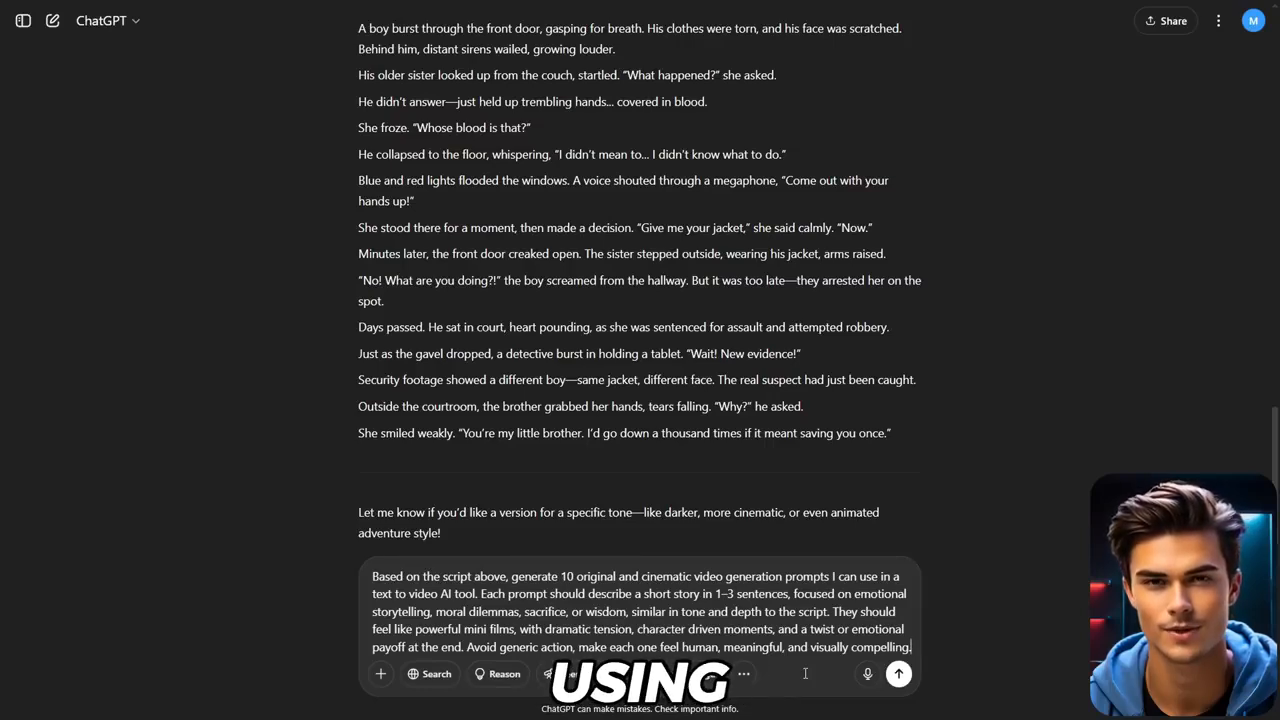
{"action": "left_click", "coordinate": [898, 674]}
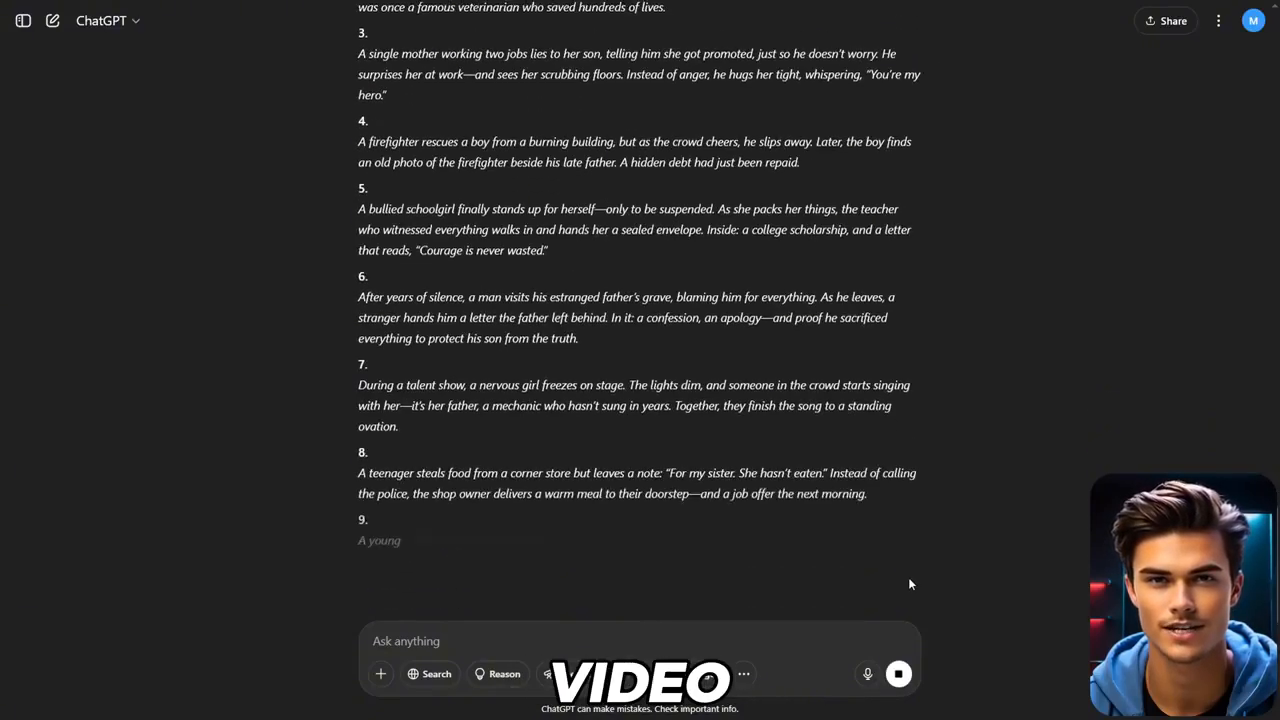
{"action": "scroll", "coordinate": [943, 478], "scroll_direction": "up", "scroll_amount": 5}
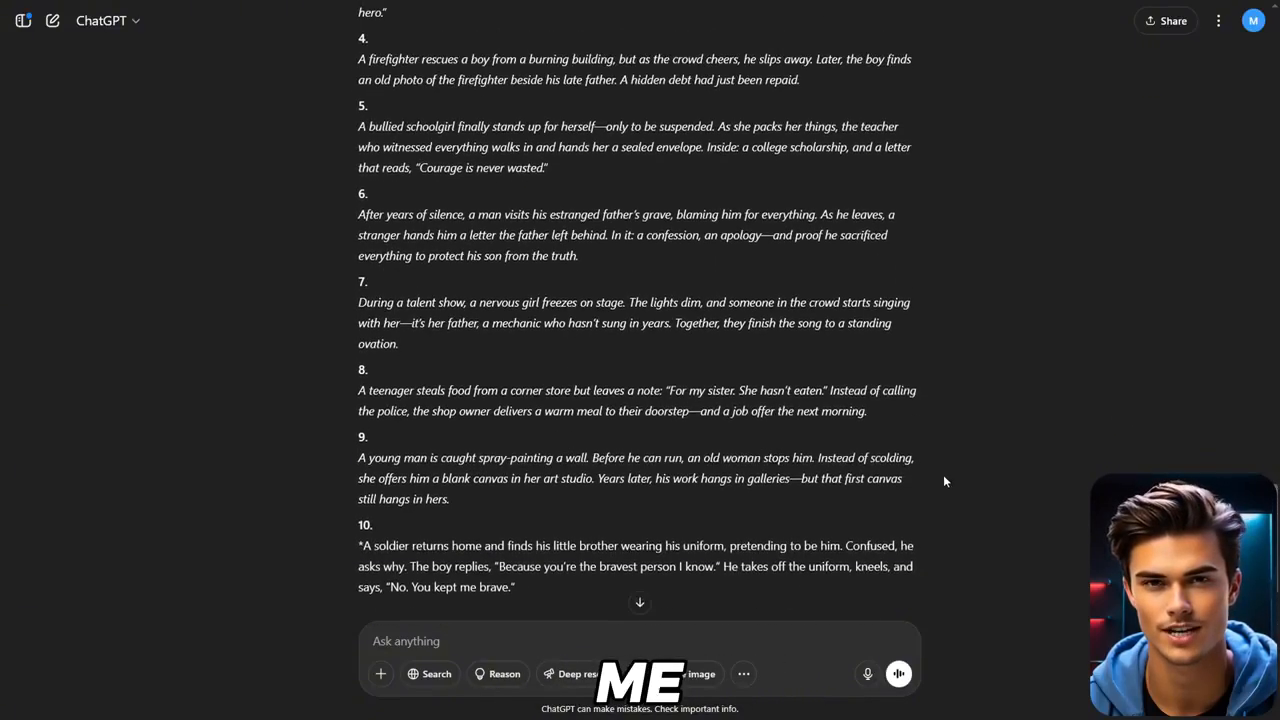
{"action": "scroll", "coordinate": [950, 393], "scroll_direction": "down", "scroll_amount": 4}
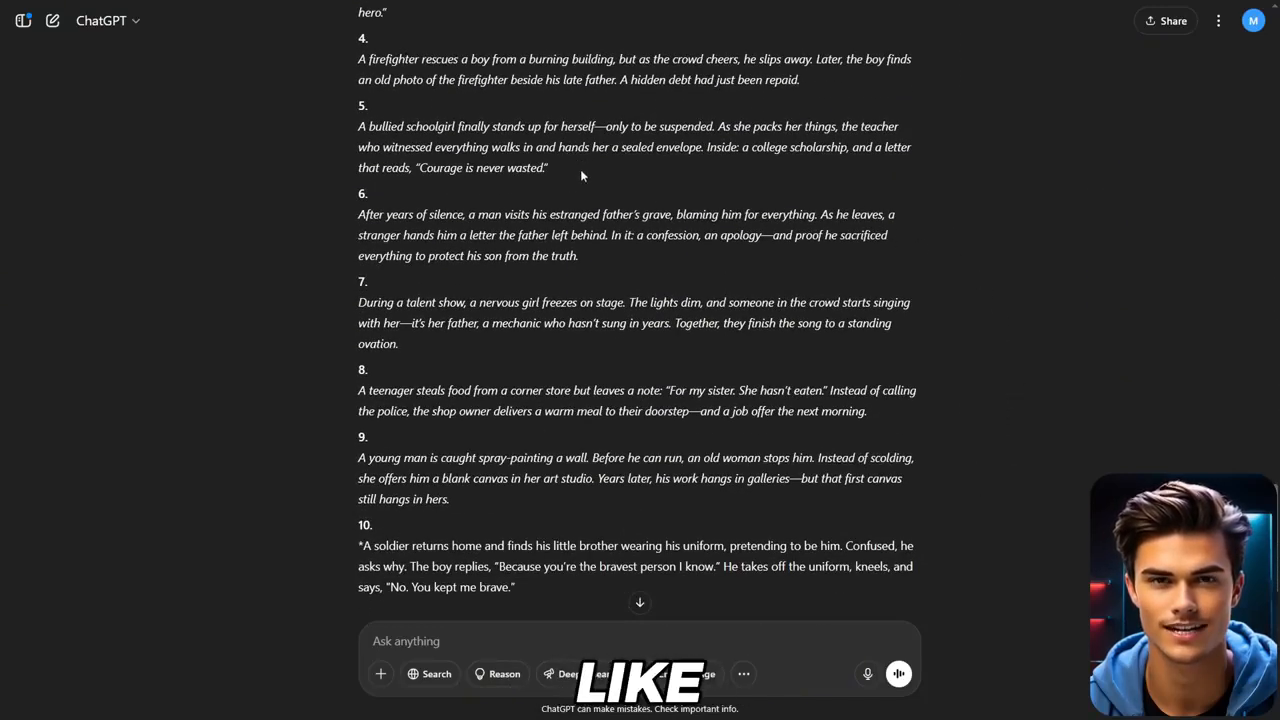
Copy prompt 5 about the bullied schoolgirl and paste it as the video prompt in the Vid.AI project
{"action": "left_click_drag", "start_coordinate": [492, 158], "coordinate": [360, 128]}
{"action": "key", "text": "ctrl+c"}
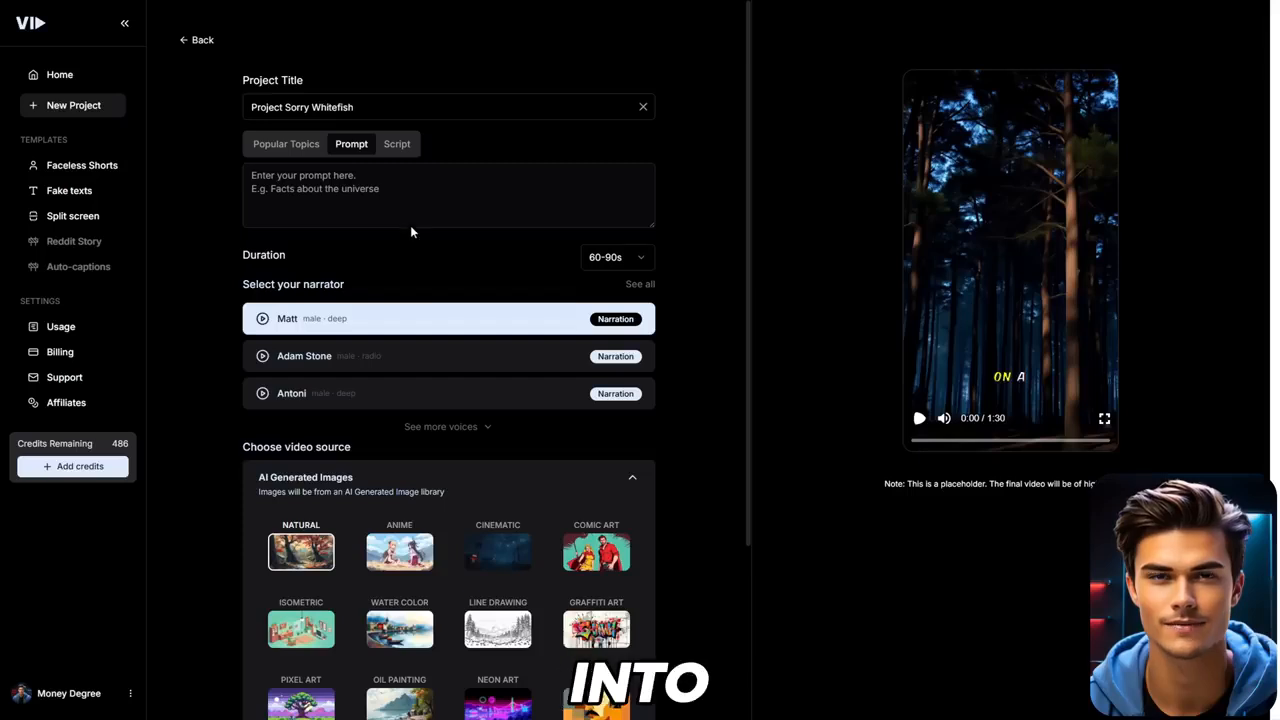
{"action": "left_click", "coordinate": [414, 194]}
{"action": "key", "text": "ctrl+v"}
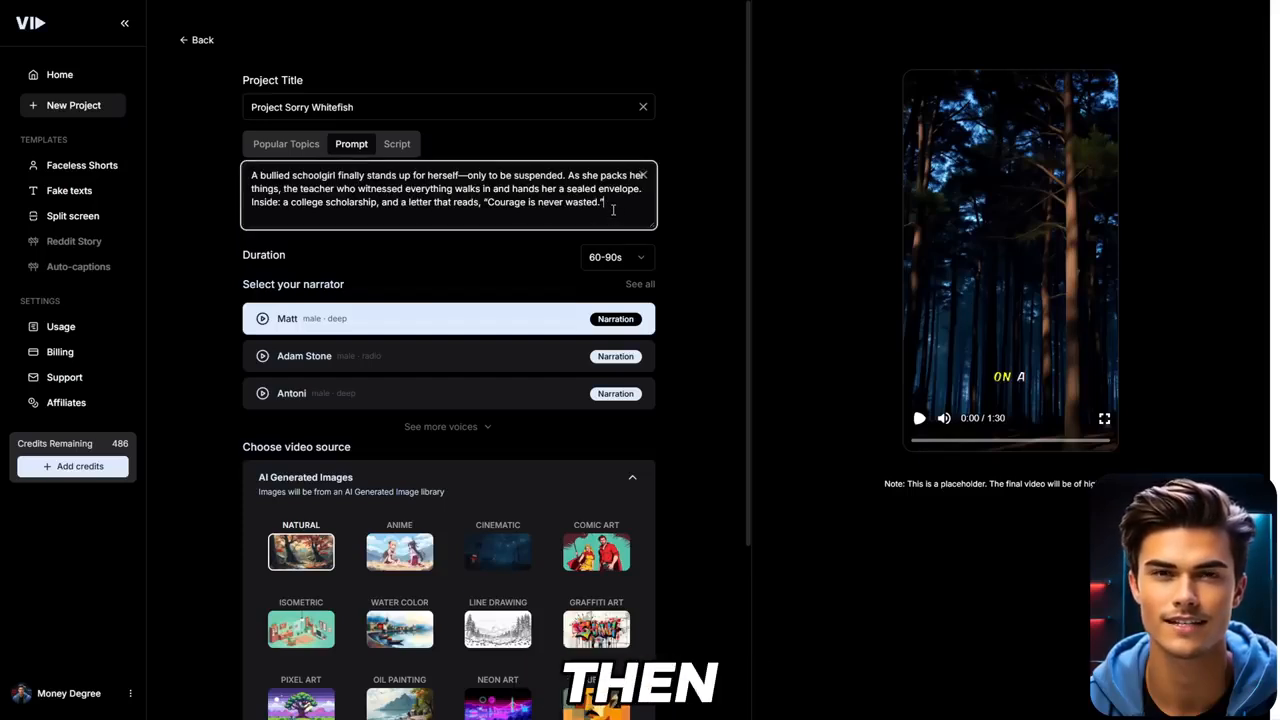
Show more narrator voices and choose Adam, the well rounded, crisp Narration voice
{"action": "left_click", "coordinate": [455, 428]}
{"action": "scroll", "coordinate": [455, 440], "scroll_direction": "down", "scroll_amount": 1}
{"action": "left_click", "coordinate": [440, 476]}
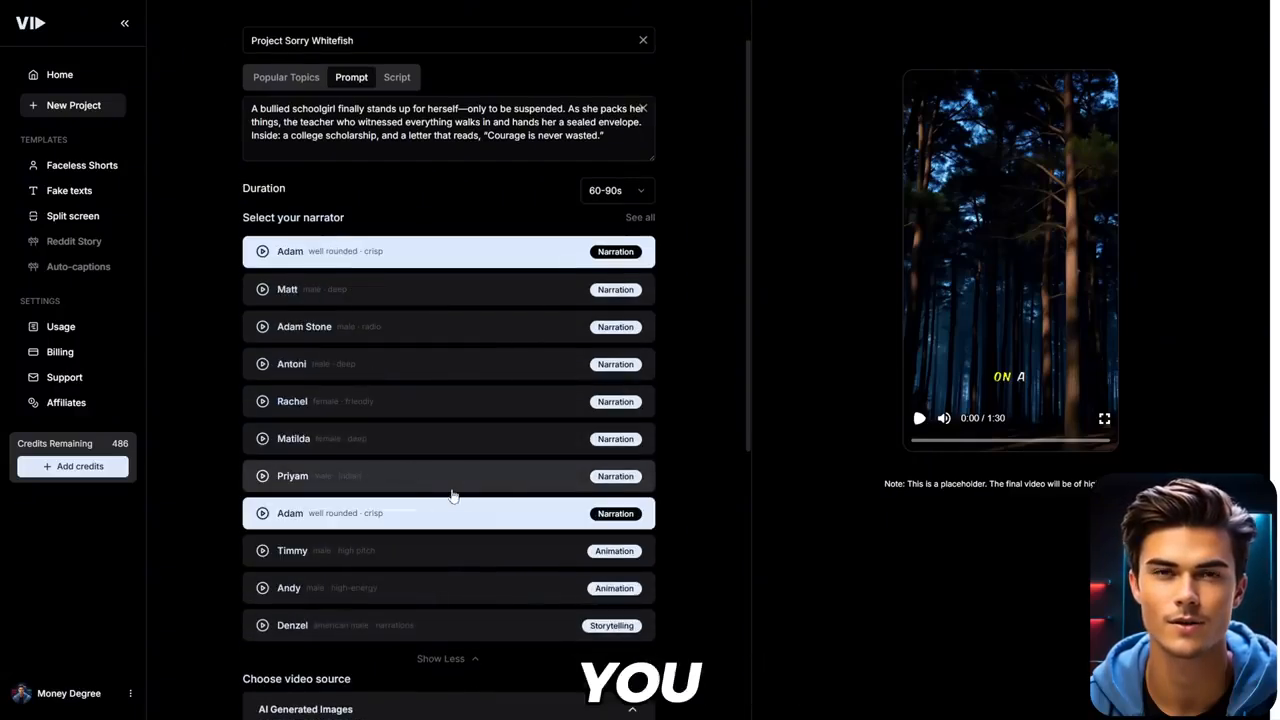
Choose the Cinematic style for the AI generated images and generate the content
{"action": "scroll", "coordinate": [700, 458], "scroll_direction": "down", "scroll_amount": 4}
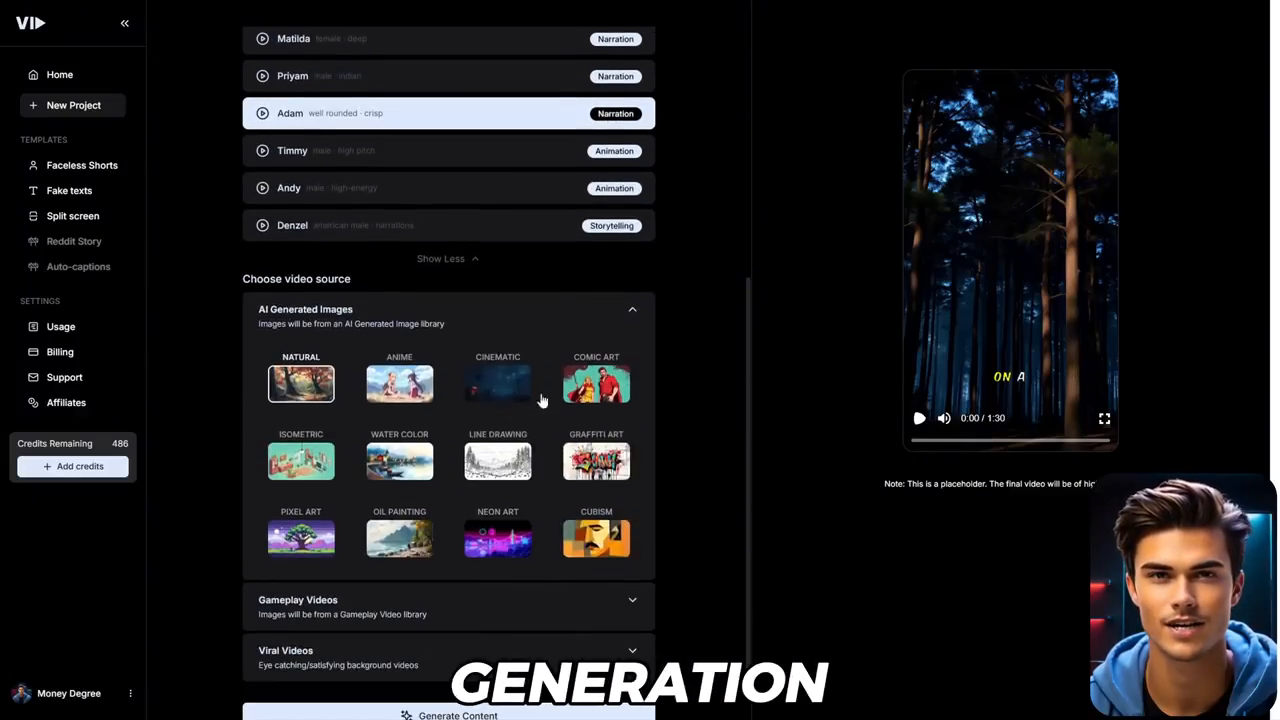
{"action": "left_click", "coordinate": [497, 383]}
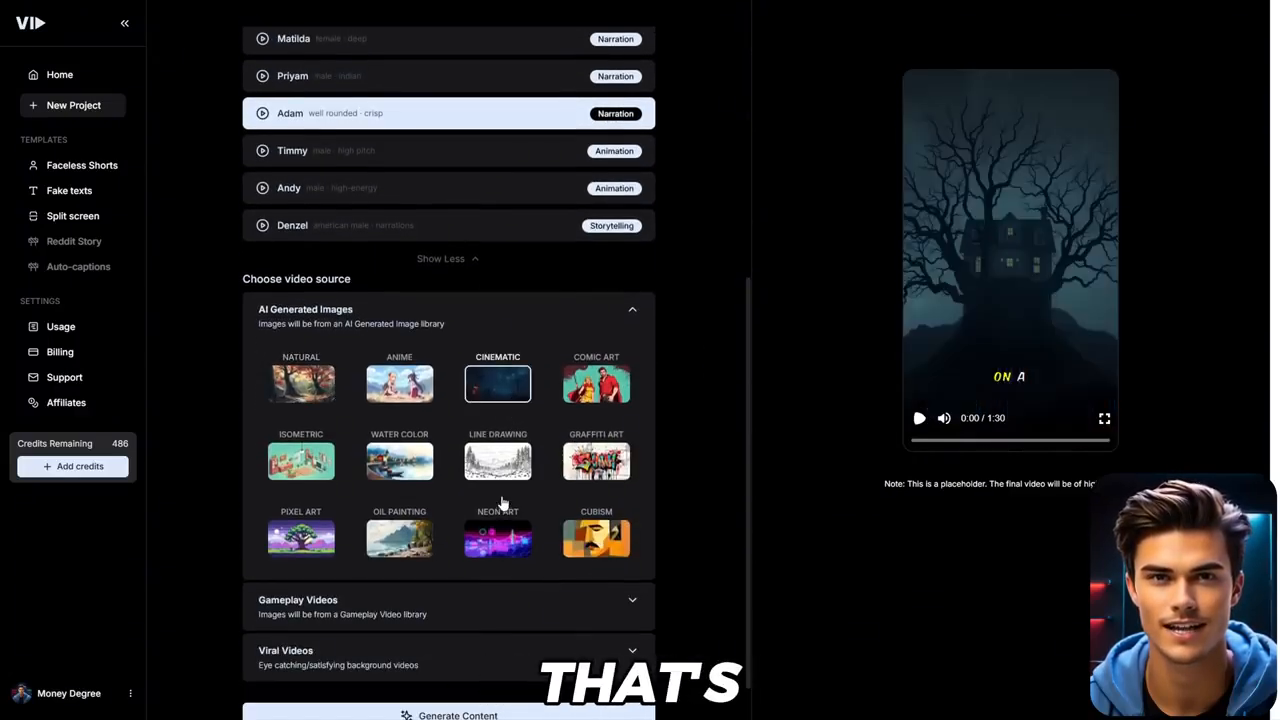
{"action": "scroll", "coordinate": [475, 578], "scroll_direction": "down", "scroll_amount": 1}
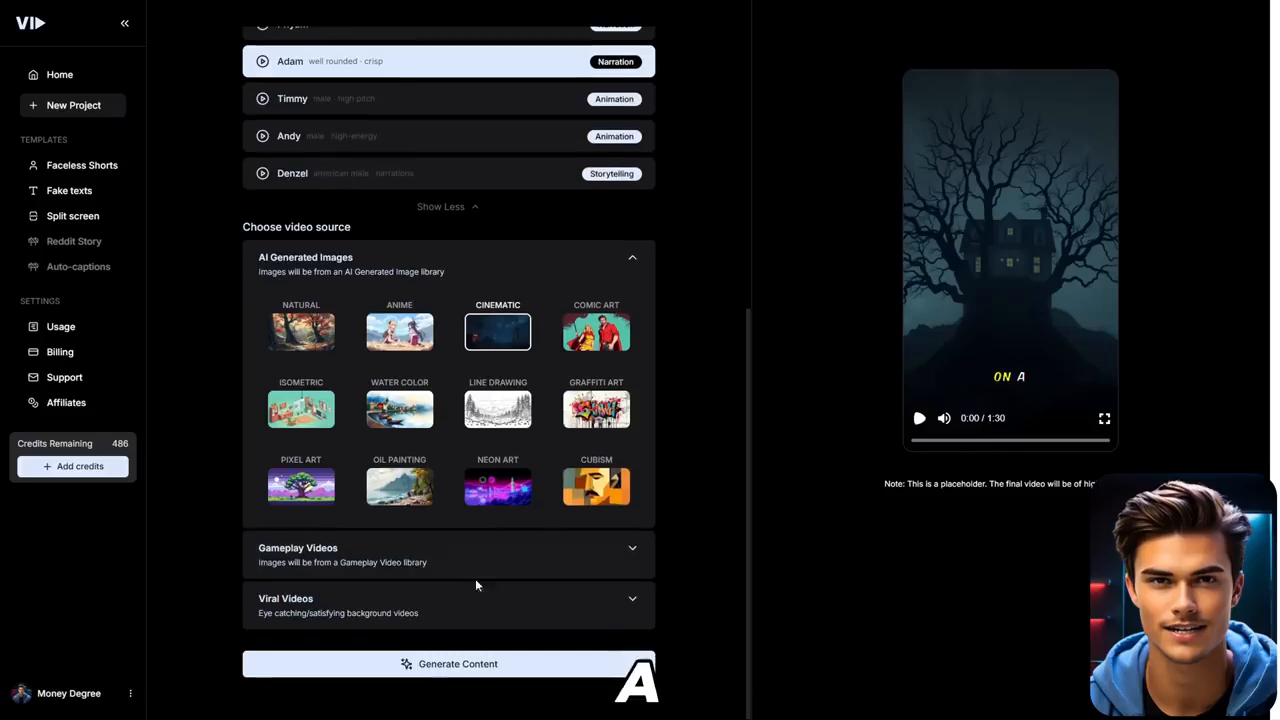
{"action": "left_click", "coordinate": [458, 671]}
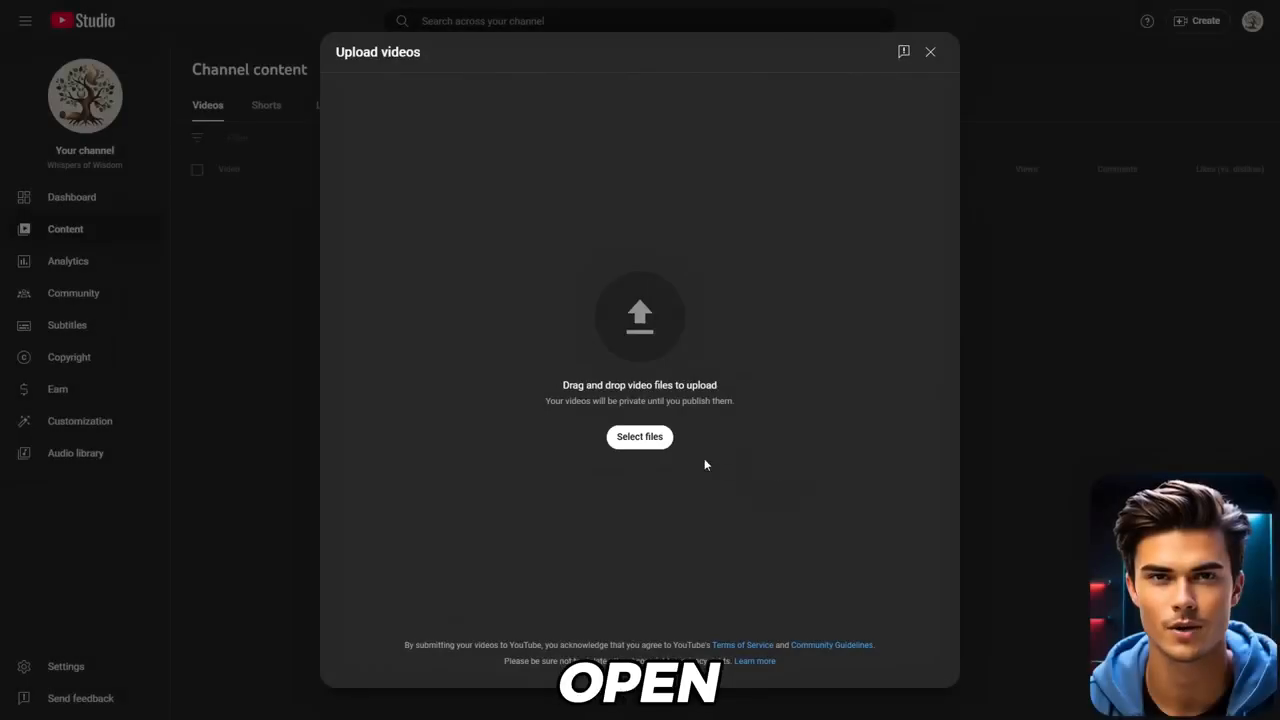
In YouTube Studio, upload the video file Project_Interesting_Quokka (2).mp4
{"action": "left_click", "coordinate": [640, 436]}
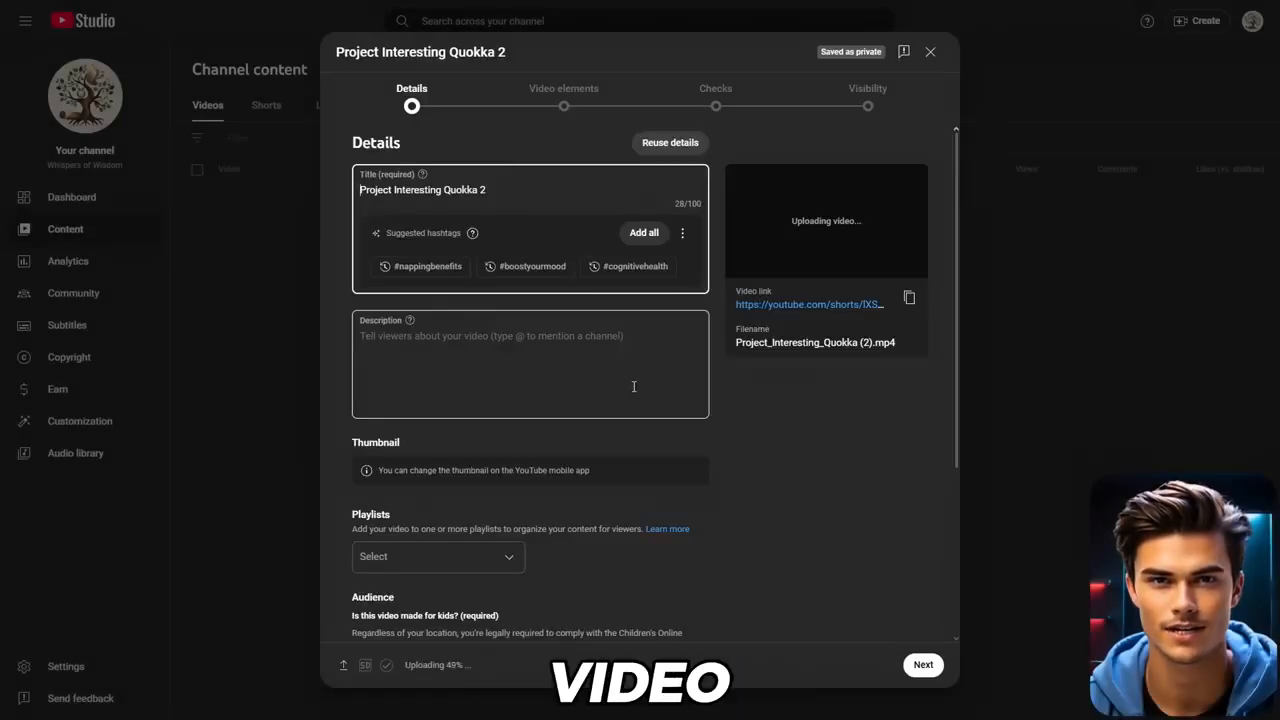
{"action": "left_click", "coordinate": [720, 226]}
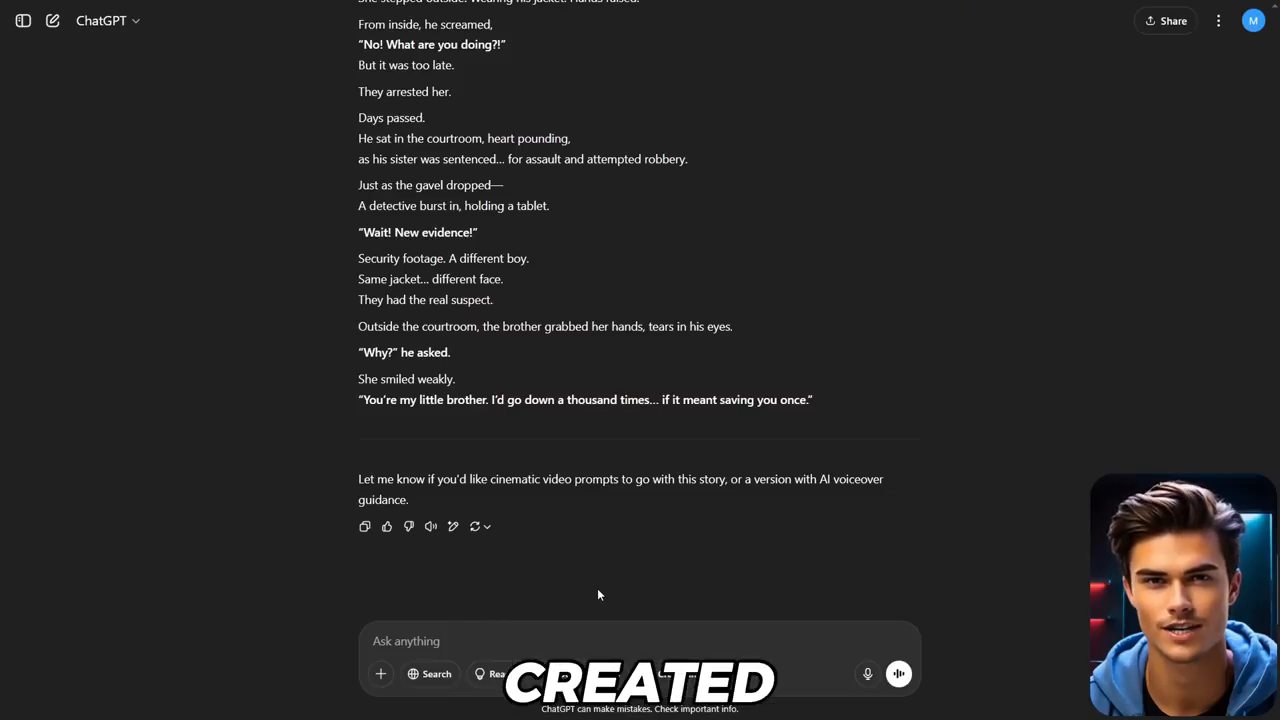
In ChatGPT, request 5 catchy, clickbaity YouTube Shorts titles based on the script, emotionally engaging, curiosity driven and ideally under 50 characters
{"action": "left_click", "coordinate": [606, 636]}
{"action": "type", "text": "Based on the script above, give me a list of 5 catchy and clickbaity YouTube Shorts titles that are emotionally engaging, curiosity driven, and likely to boost clicks. Make them short, punchy, and ideally under 50 characters. Focus on what would make someone instantly want to watch the short."}
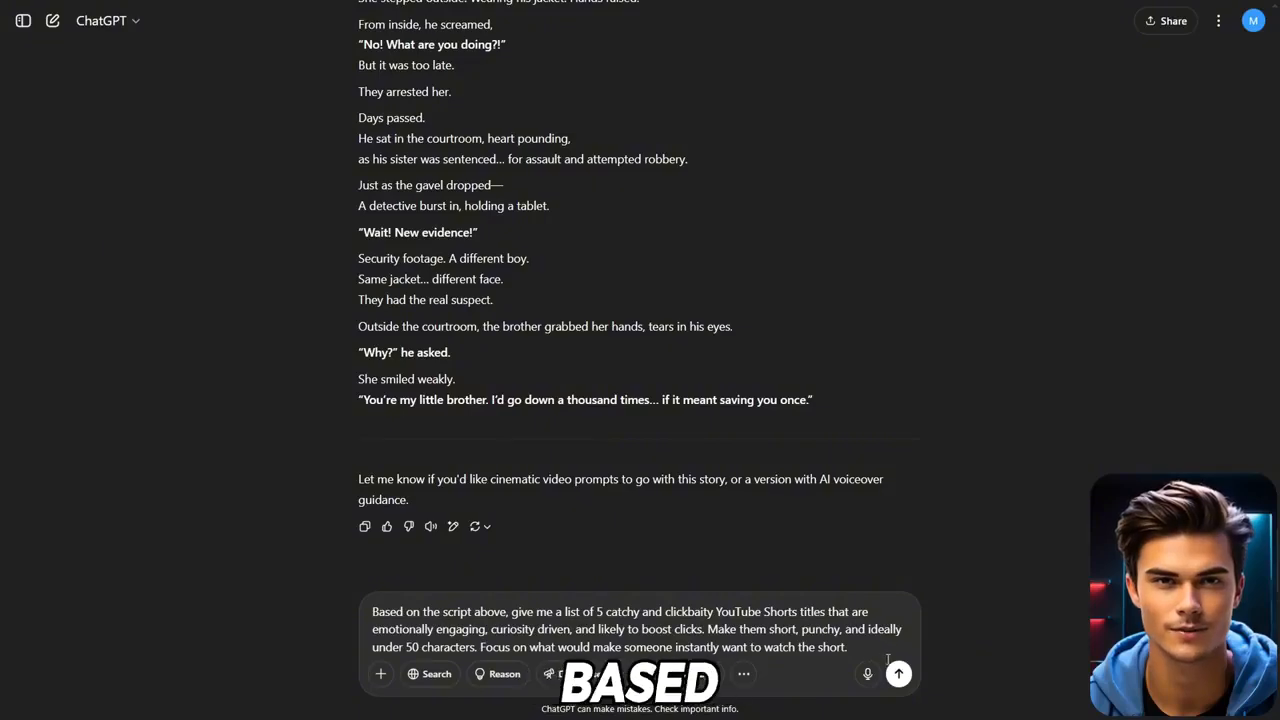
{"action": "left_click", "coordinate": [898, 673]}
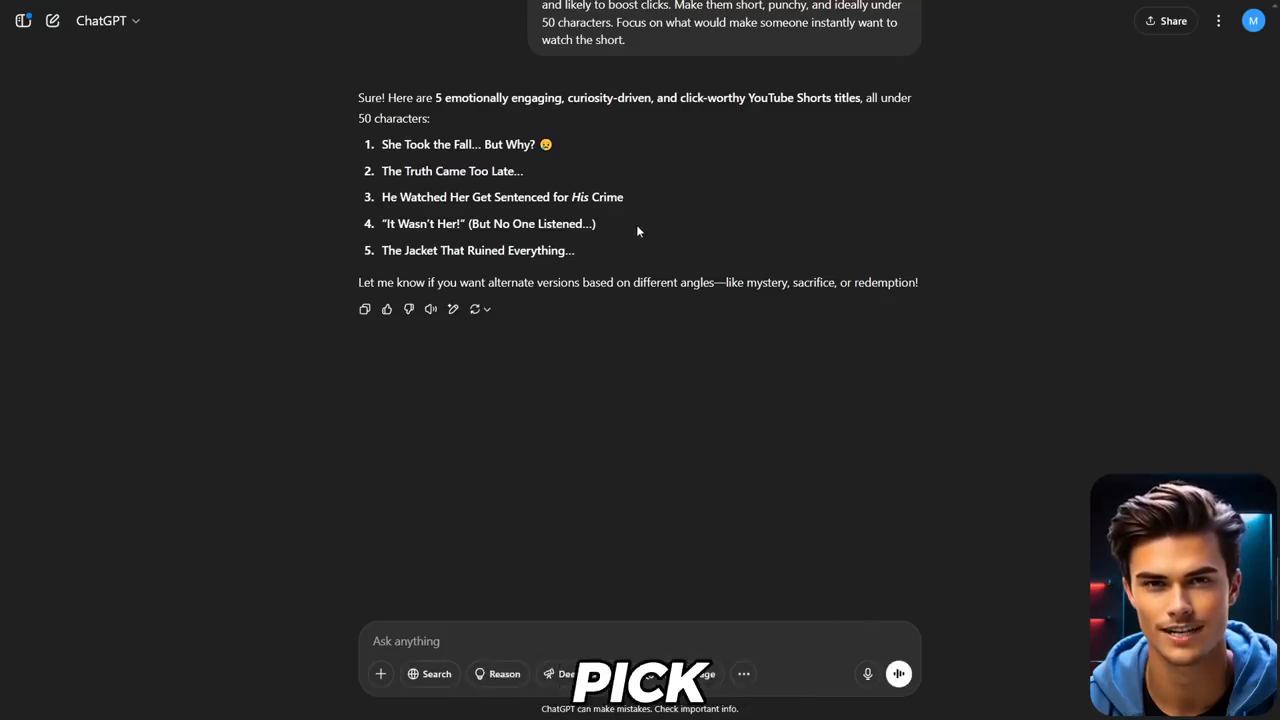
Copy the first suggested title, "She Took the Fall… But Why? 😢", and replace the uploaded video's title with it in YouTube Studio
{"action": "left_click_drag", "start_coordinate": [563, 146], "coordinate": [383, 143]}
{"action": "key", "text": "ctrl+c"}
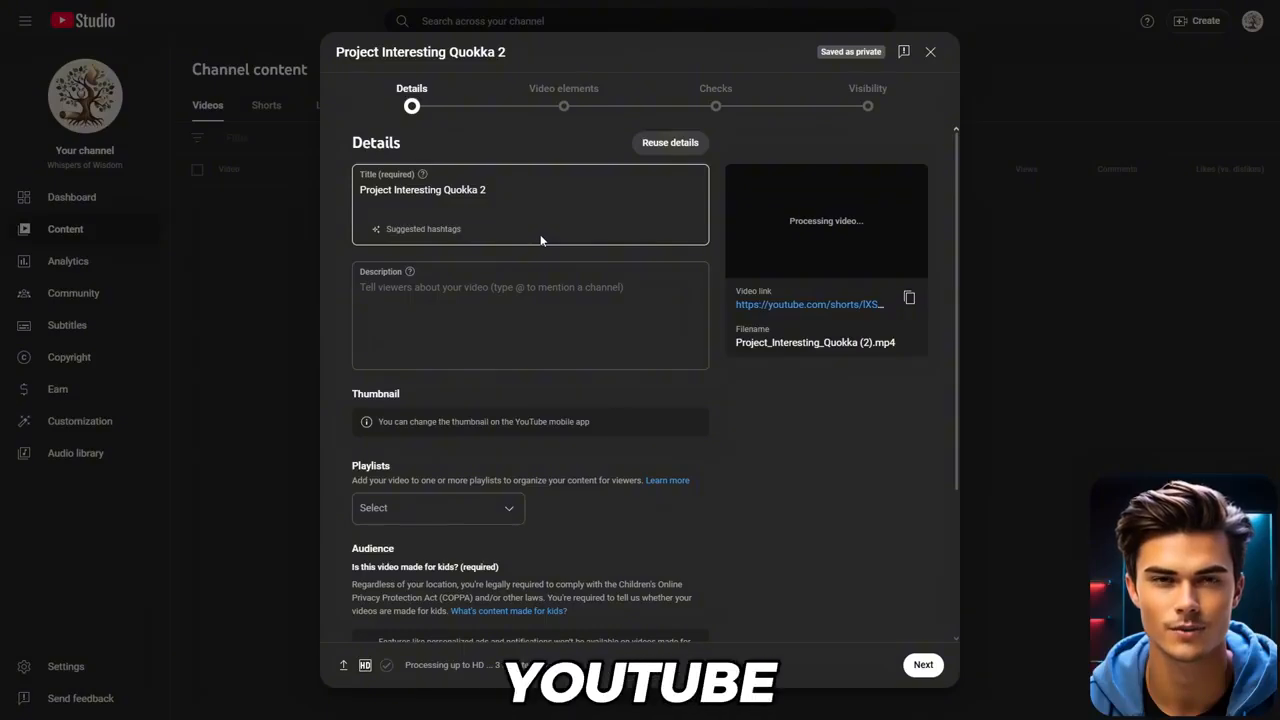
{"action": "left_click", "coordinate": [520, 220]}
{"action": "key", "text": "ctrl+a"}
{"action": "key", "text": "ctrl+v"}
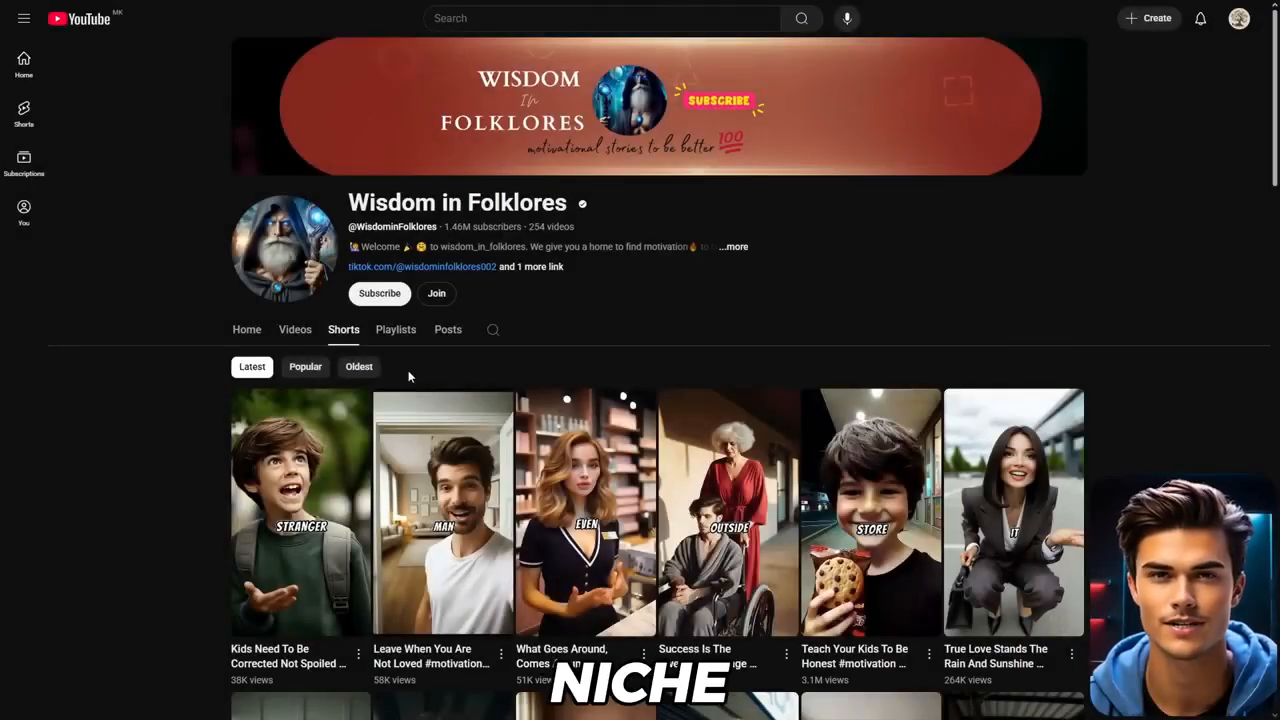
On the Wisdom in Folklores YouTube channel, sort the Shorts by Popular and open "Everyone Needs A Big Brother"
{"action": "left_click", "coordinate": [324, 371]}
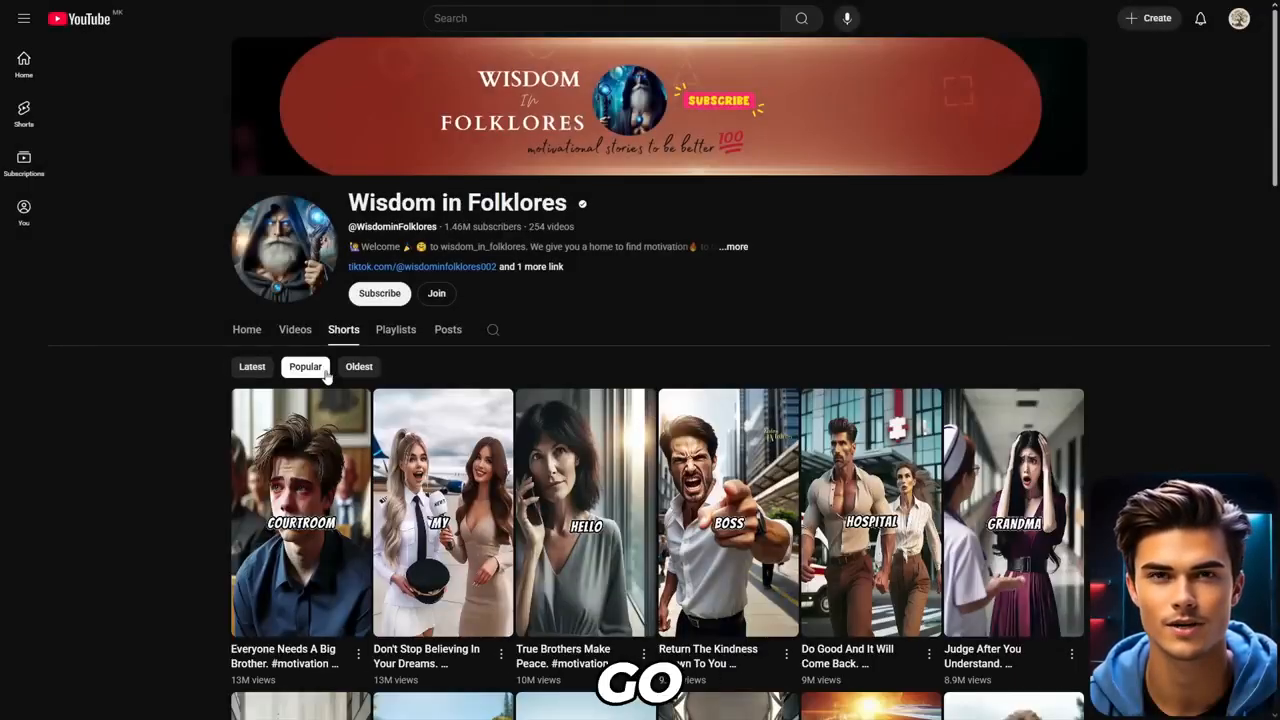
{"action": "left_click", "coordinate": [330, 498]}
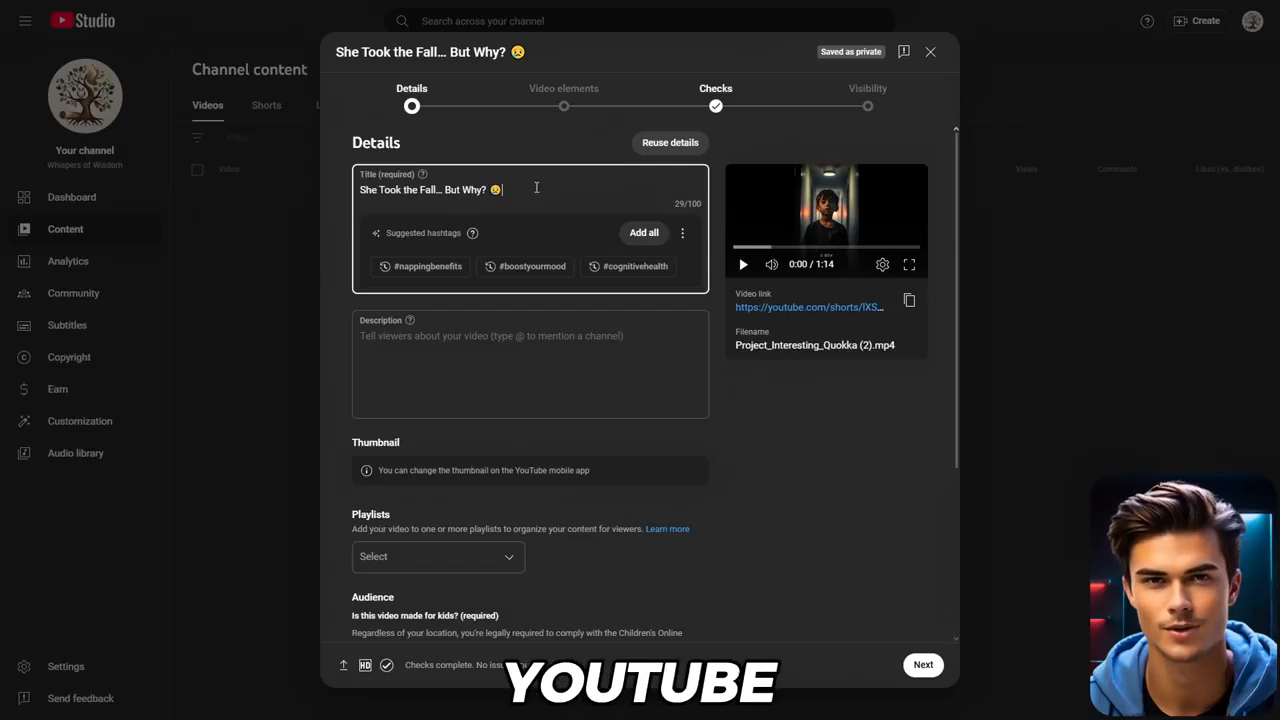
In YouTube Studio, append #motivation #lifelessons #motivationalquotes #wisdom #shorts #mindset to the title and mark the video as not made for kids
{"action": "type", "text": "#motivation #lifelessons #motivationalquotes #wisdom #shorts #mindset"}
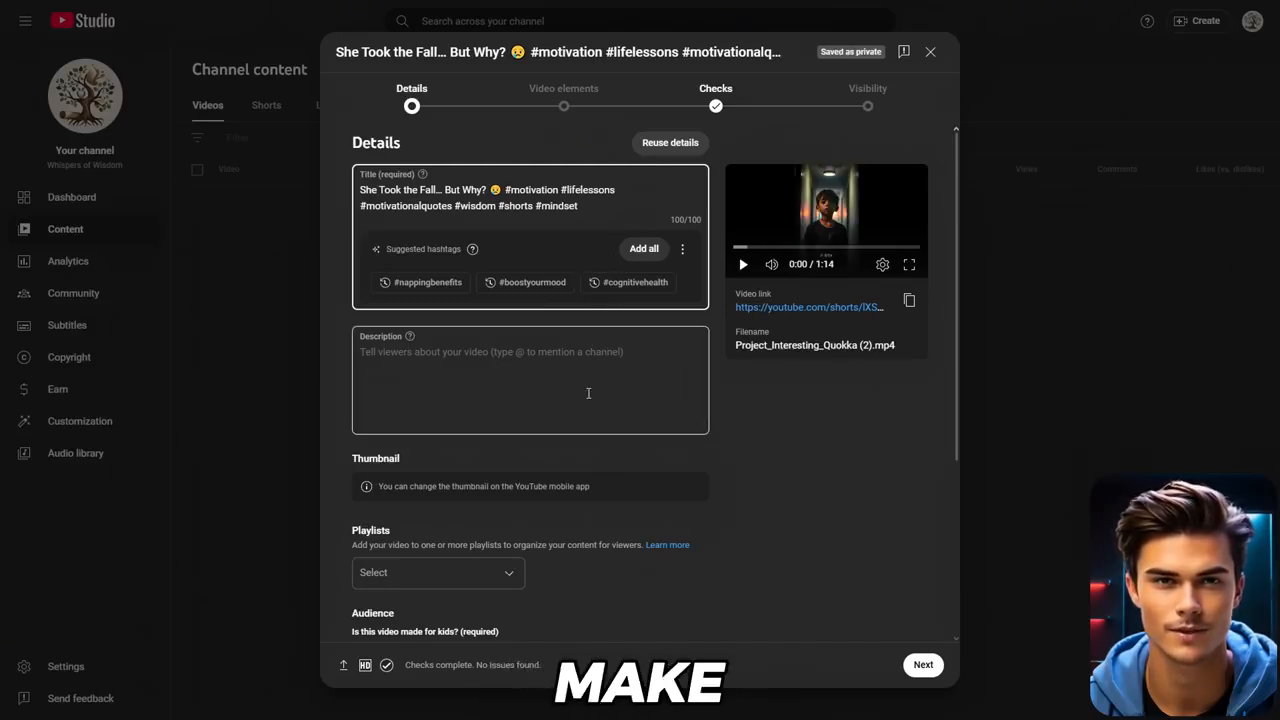
{"action": "scroll", "coordinate": [588, 393], "scroll_direction": "down", "scroll_amount": 3}
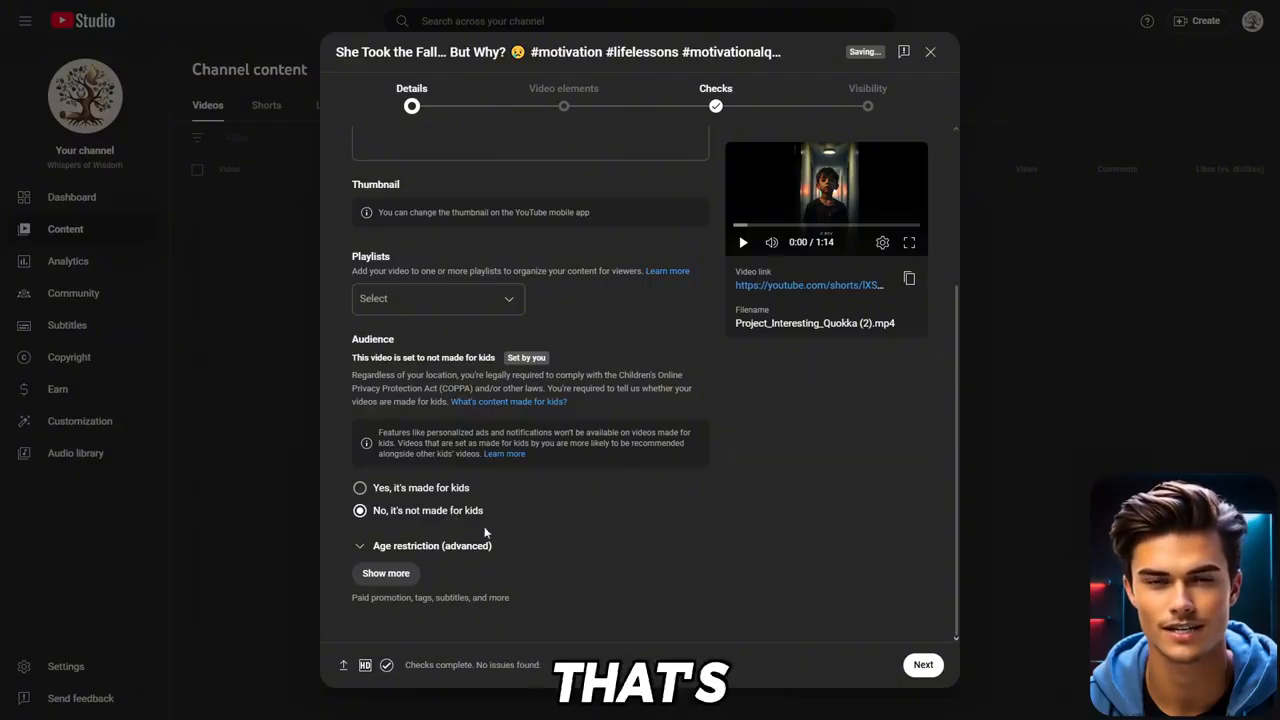
Proceed through the remaining upload stages, set the visibility to Public, and publish the video
{"action": "left_click", "coordinate": [922, 664]}
{"action": "left_click", "coordinate": [922, 665]}
{"action": "left_click", "coordinate": [923, 666]}
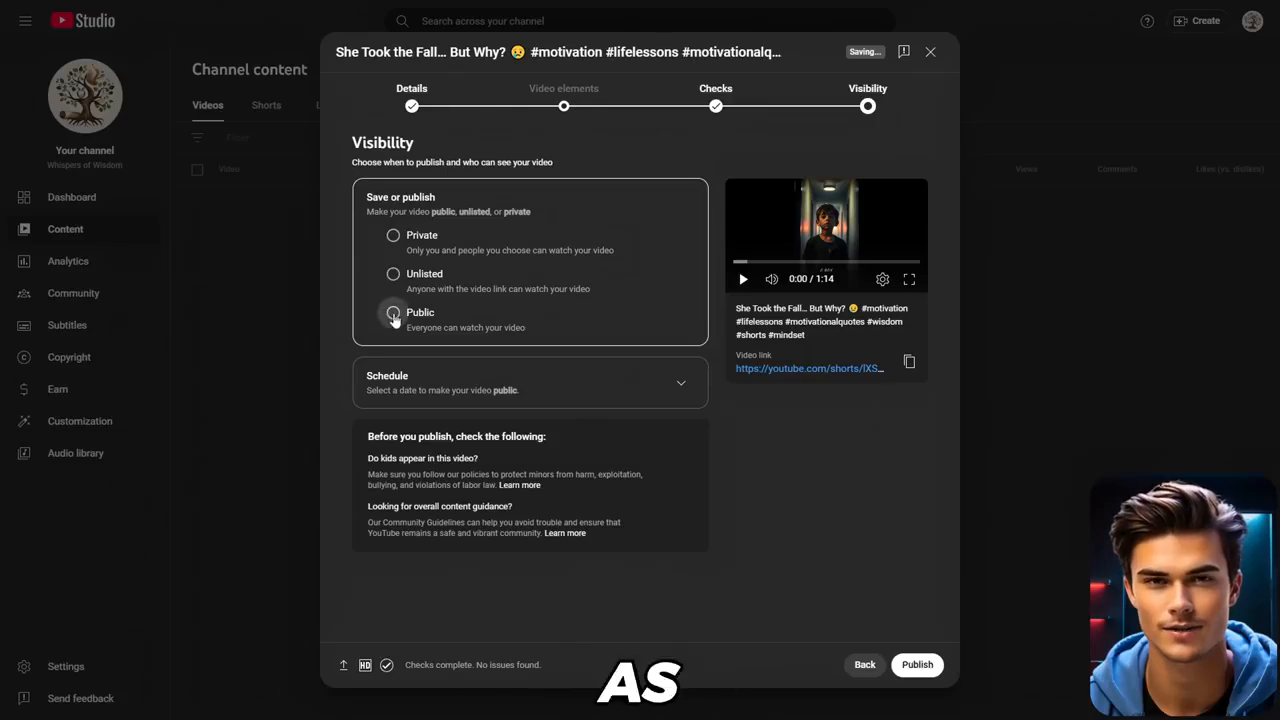
{"action": "left_click", "coordinate": [918, 665]}
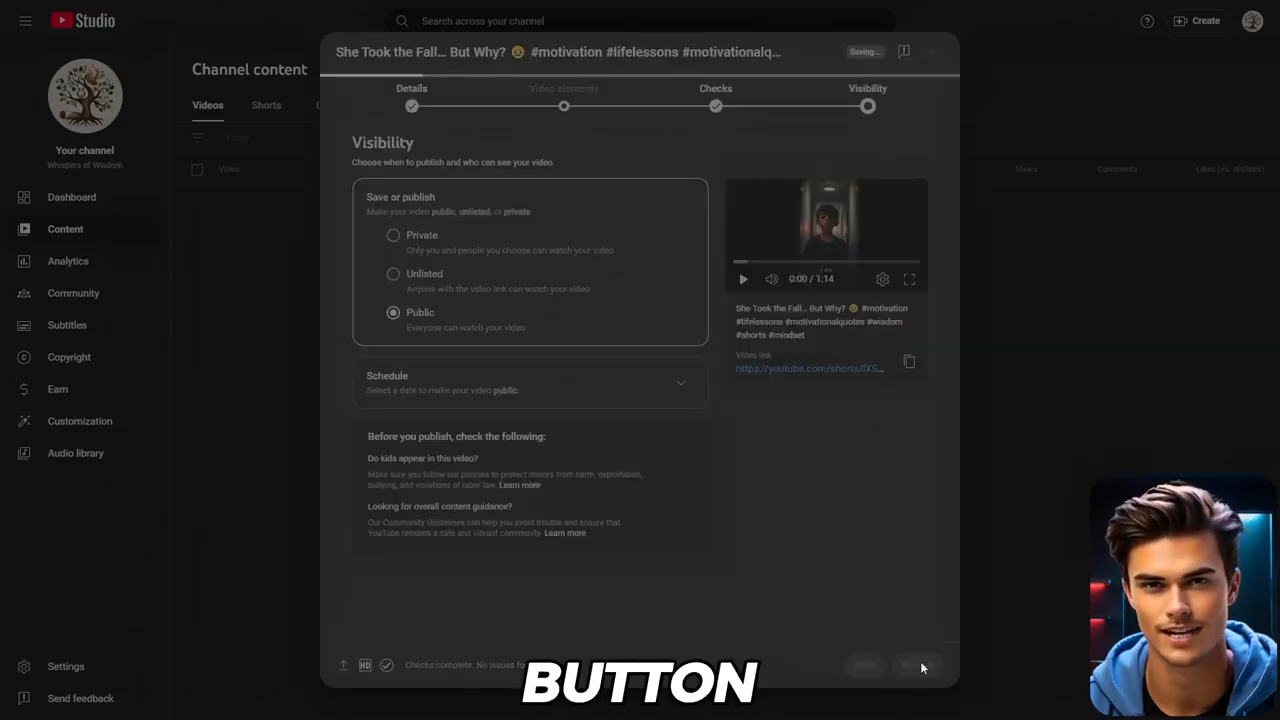